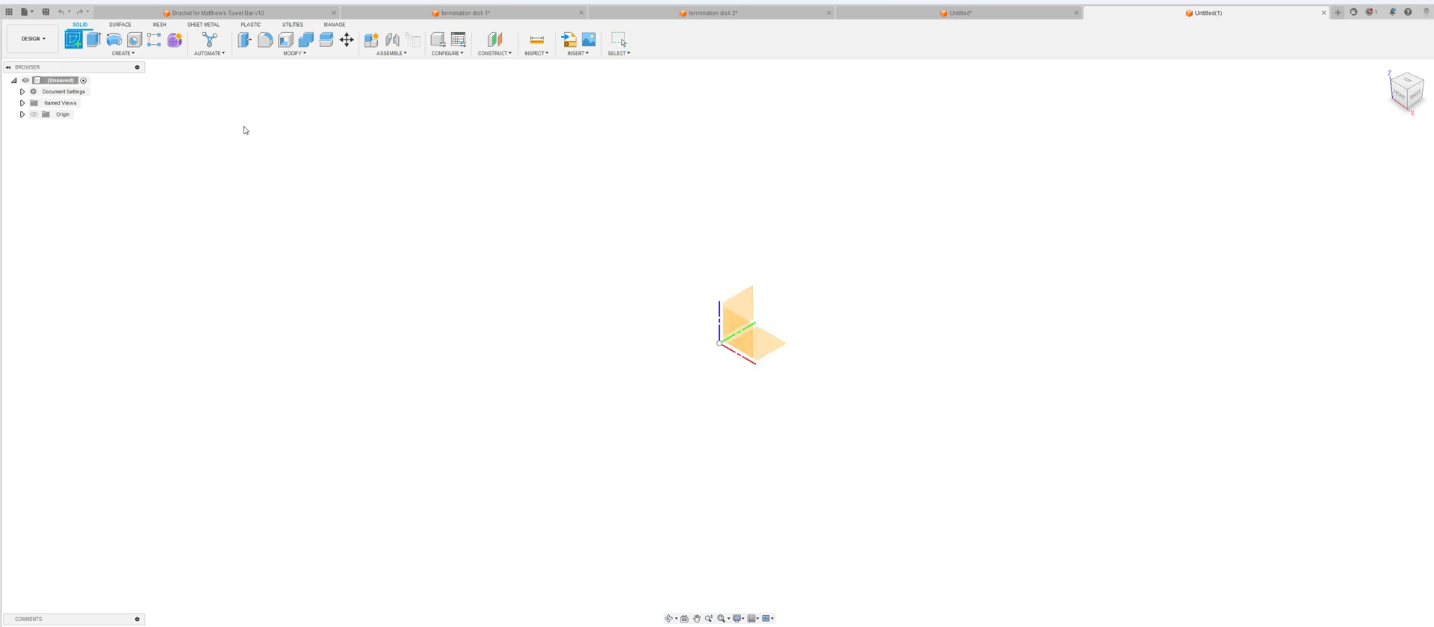
Start a sketch on the horizontal XY plane and draw a circle centred on the origin with a diameter of 1.125 inches.
{"action": "left_click", "coordinate": [769, 348]}
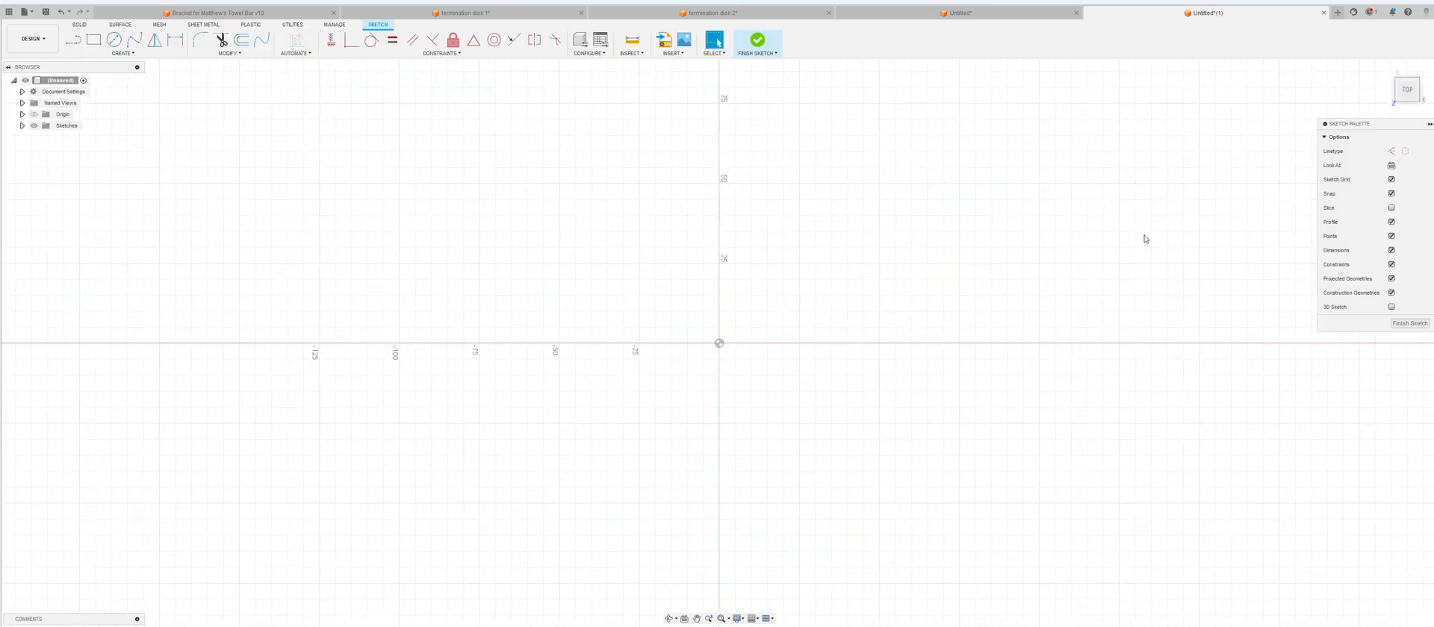
{"action": "left_click", "coordinate": [114, 42]}
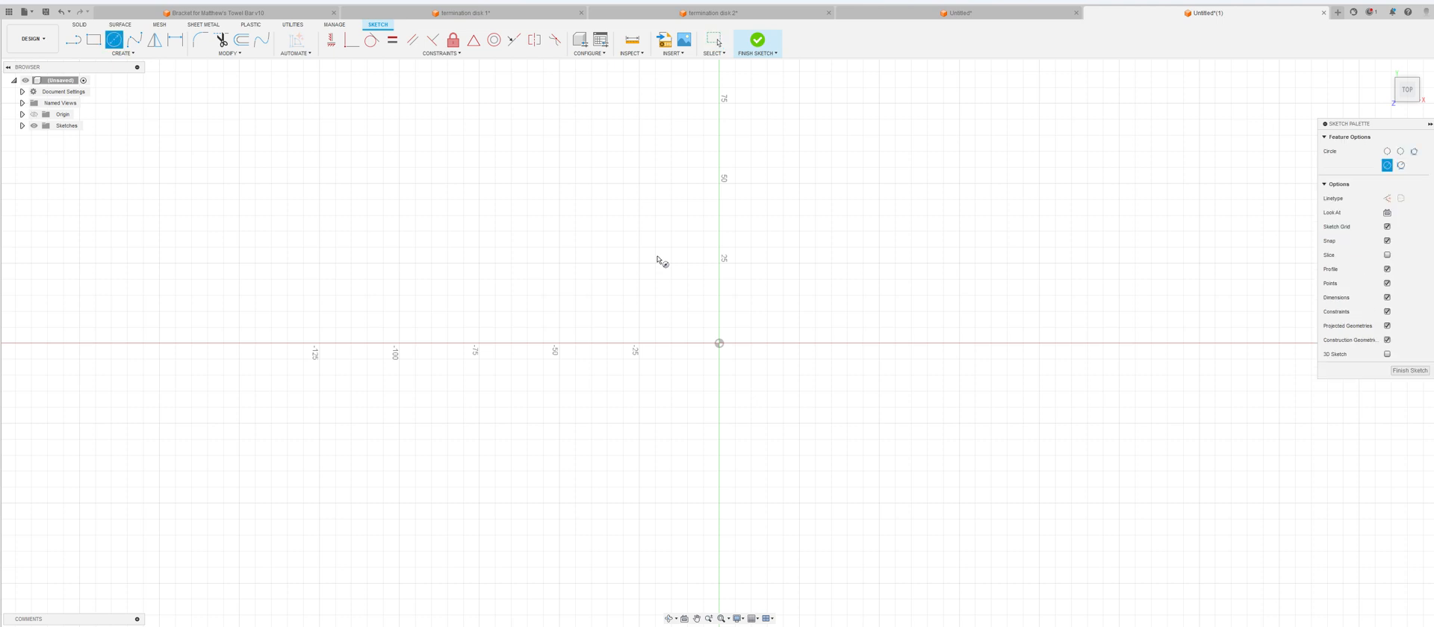
{"action": "left_click", "coordinate": [719, 344]}
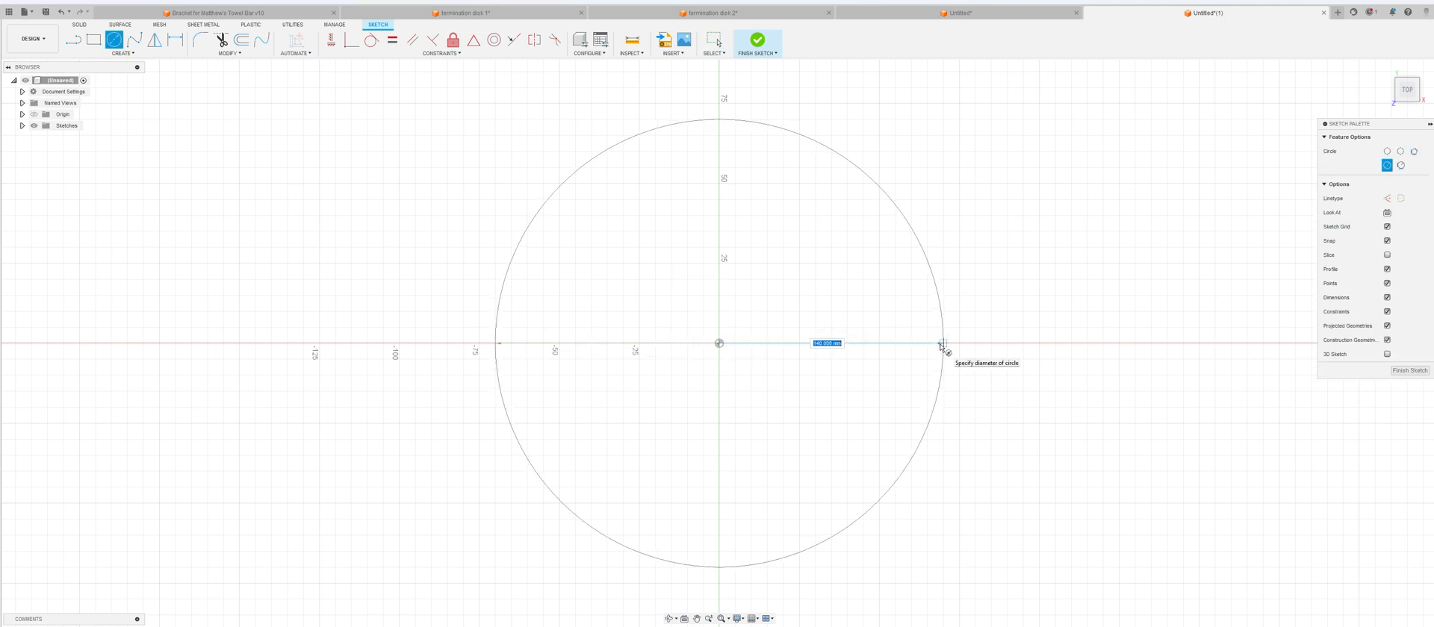
{"action": "type", "text": "1.125"}
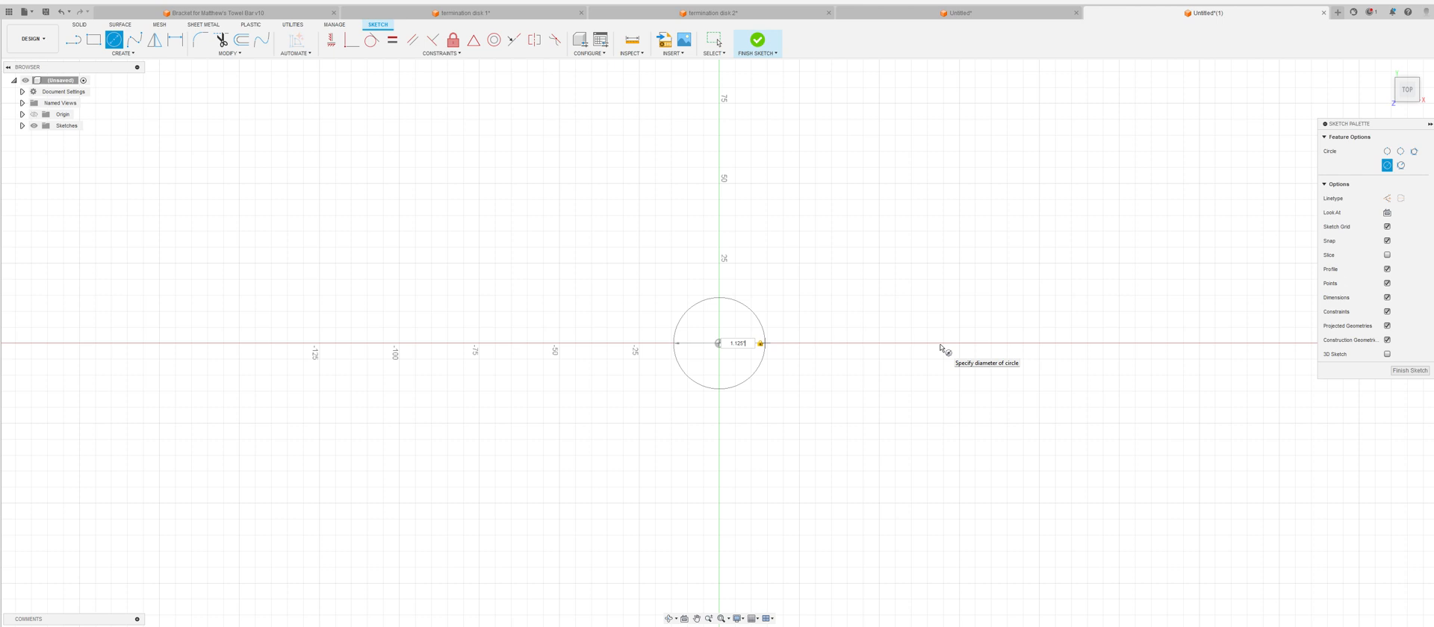
{"action": "key", "text": "Return"}
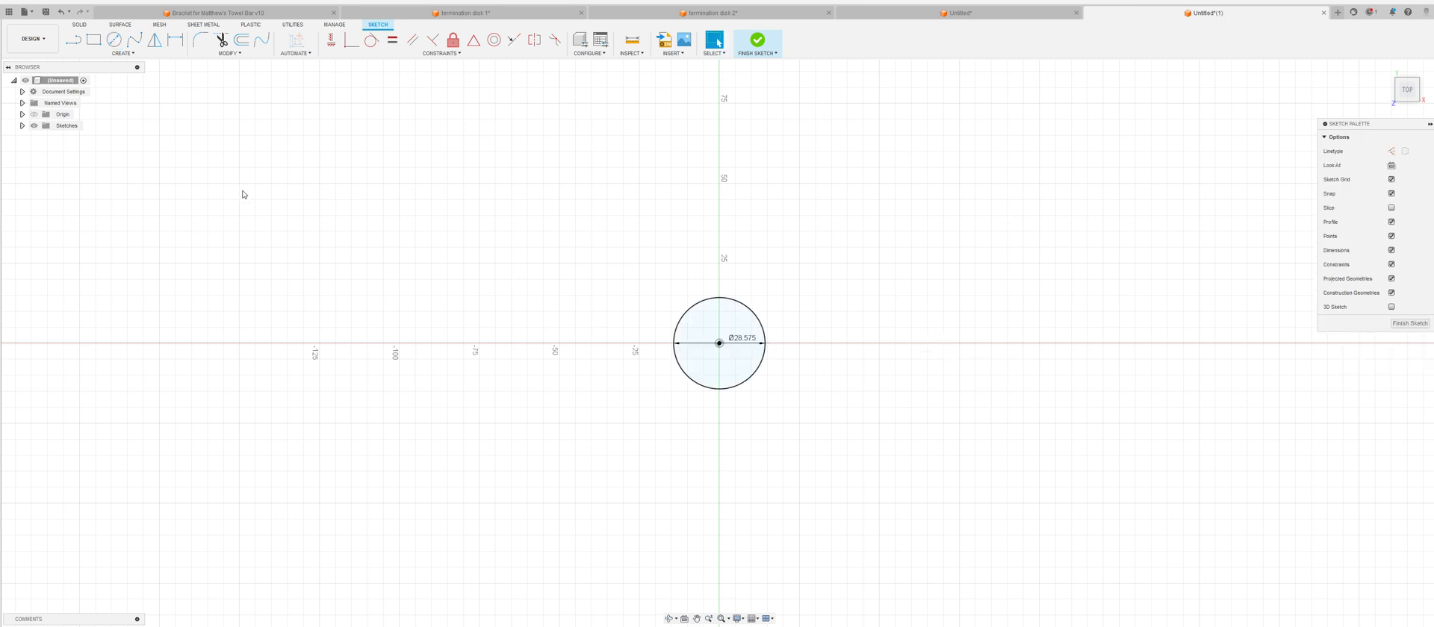
Change the document's active units to inches.
{"action": "left_click", "coordinate": [23, 91]}
{"action": "mouse_move", "coordinate": [60, 103]}
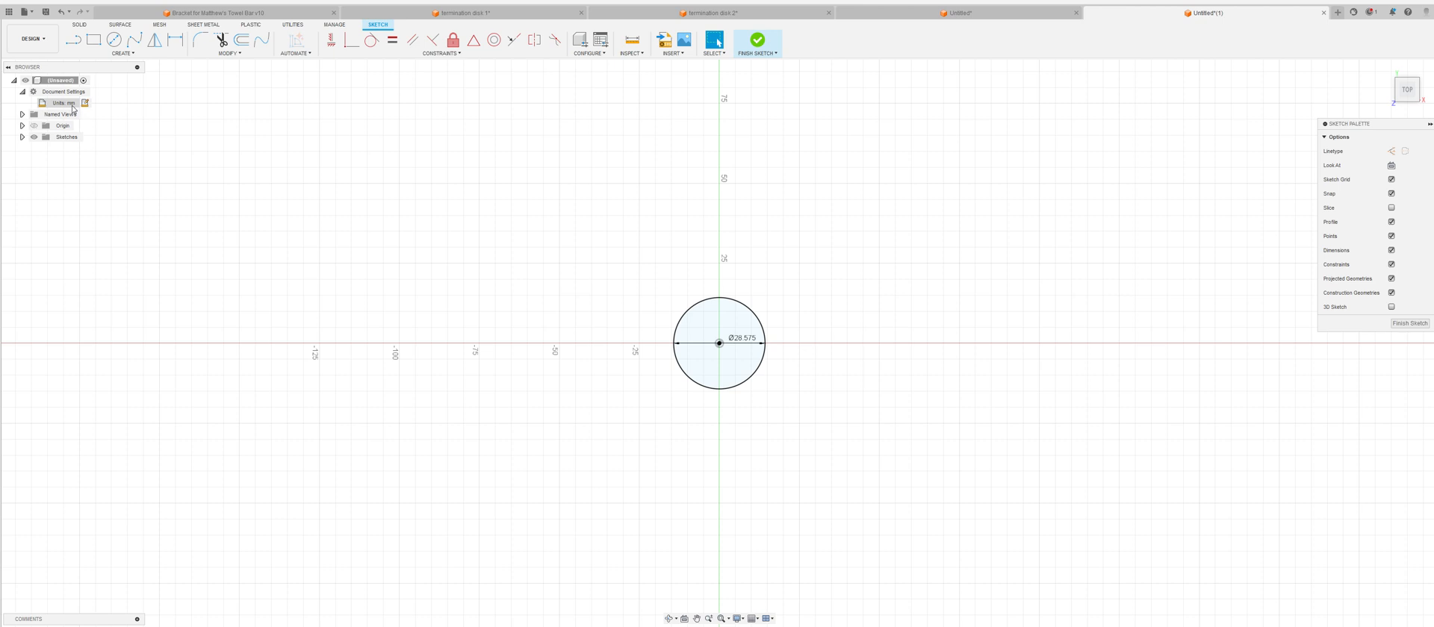
{"action": "left_click", "coordinate": [85, 103]}
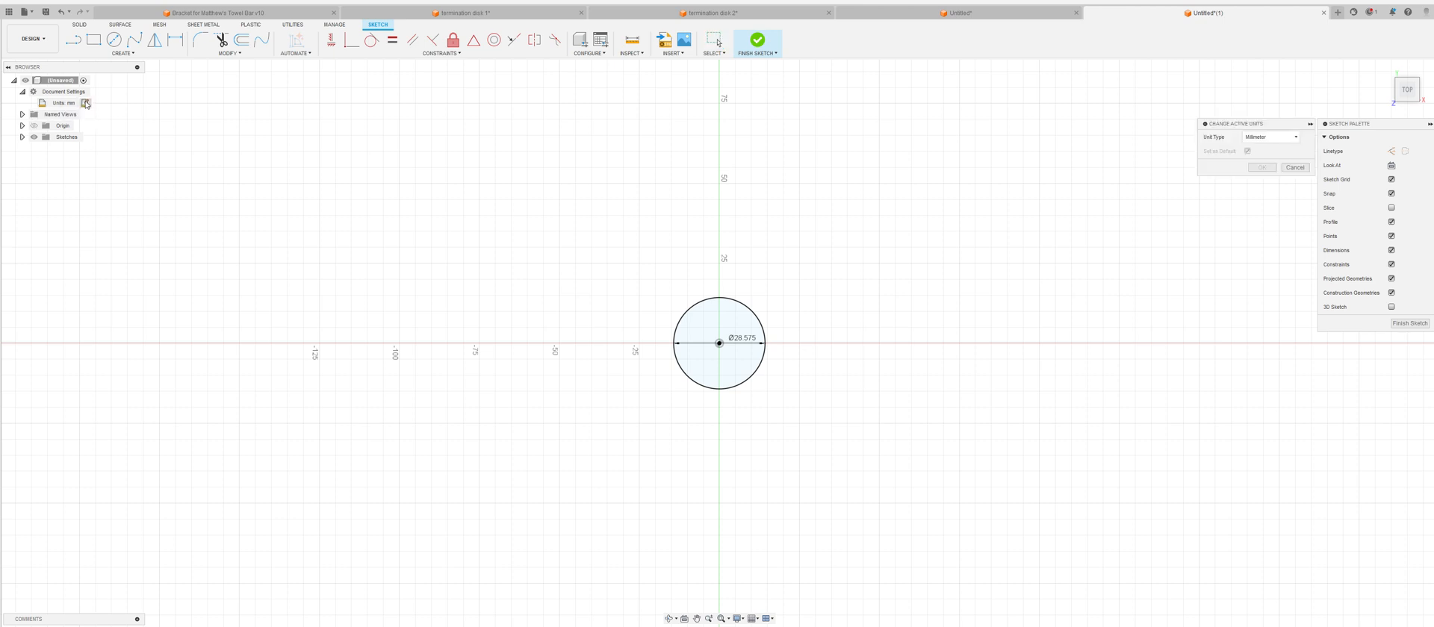
{"action": "left_click", "coordinate": [1270, 136]}
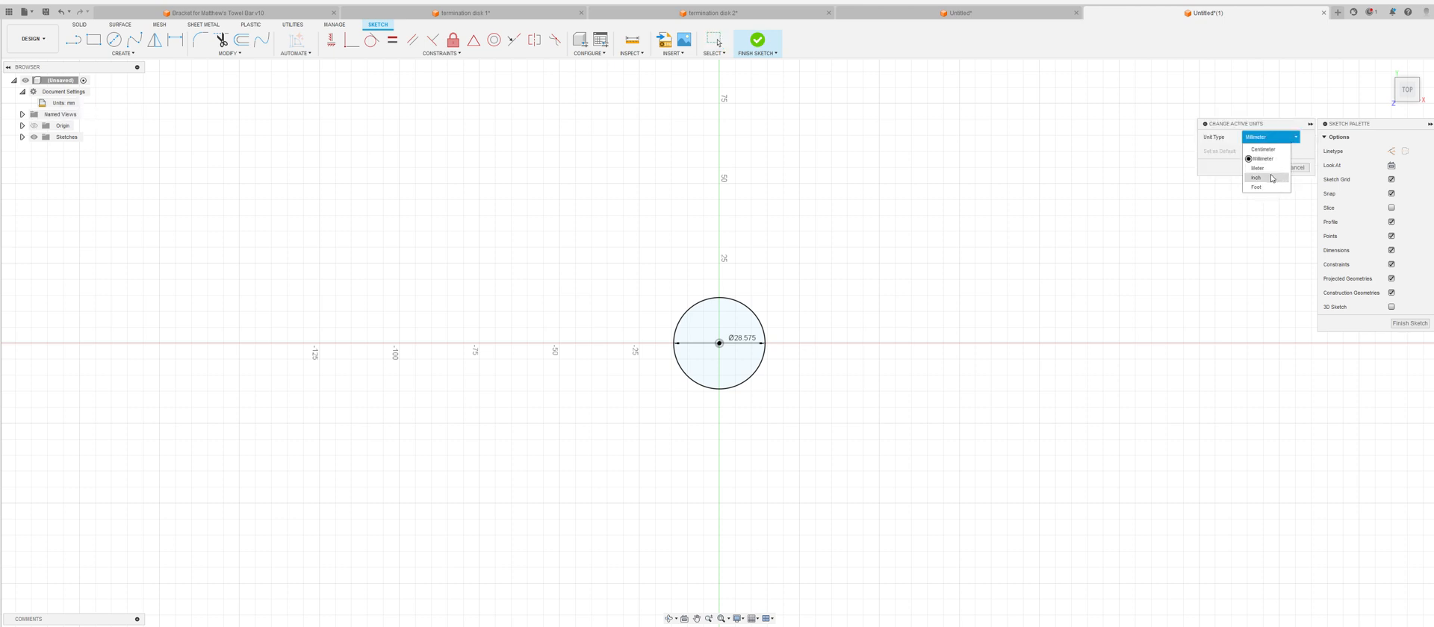
{"action": "left_click", "coordinate": [1262, 177]}
{"action": "left_click", "coordinate": [1264, 171]}
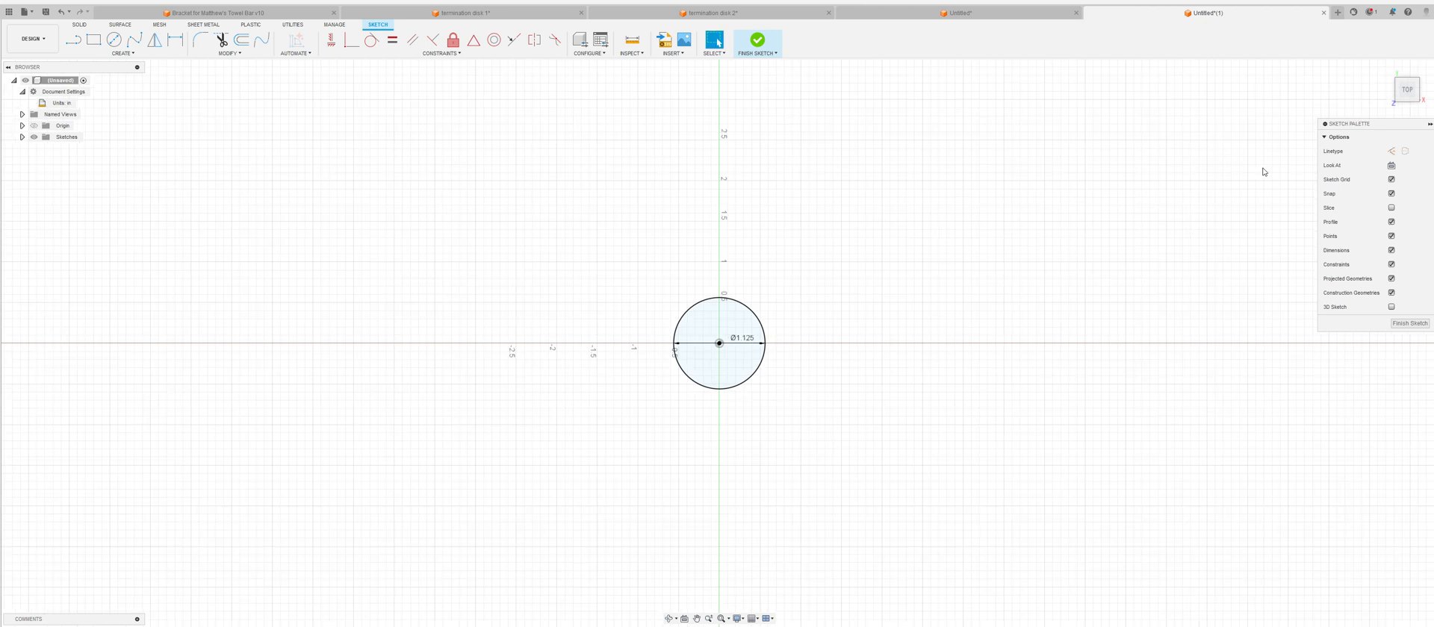
Draw a second circle centred on the origin with a diameter of .469*2 inches.
{"action": "scroll", "coordinate": [750, 395], "scroll_direction": "up", "scroll_amount": 2}
{"action": "scroll", "coordinate": [752, 401], "scroll_direction": "up", "scroll_amount": 5}
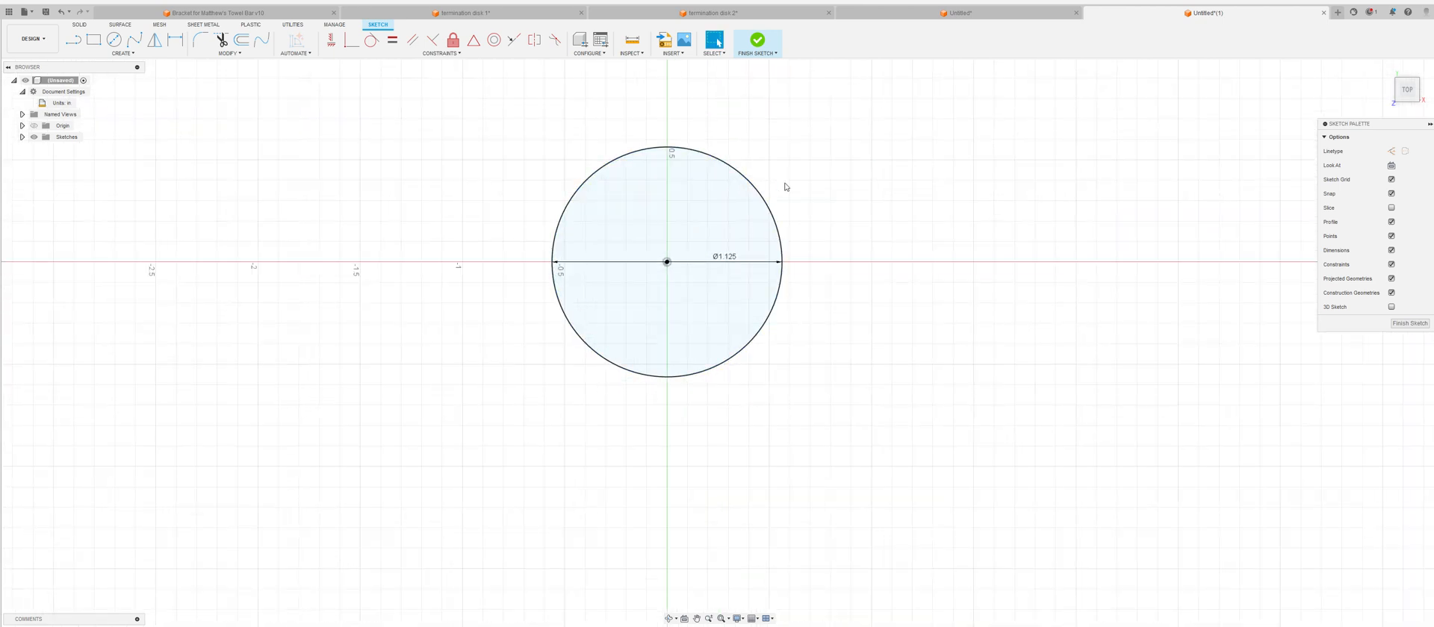
{"action": "scroll", "coordinate": [826, 464], "scroll_direction": "up", "scroll_amount": 1}
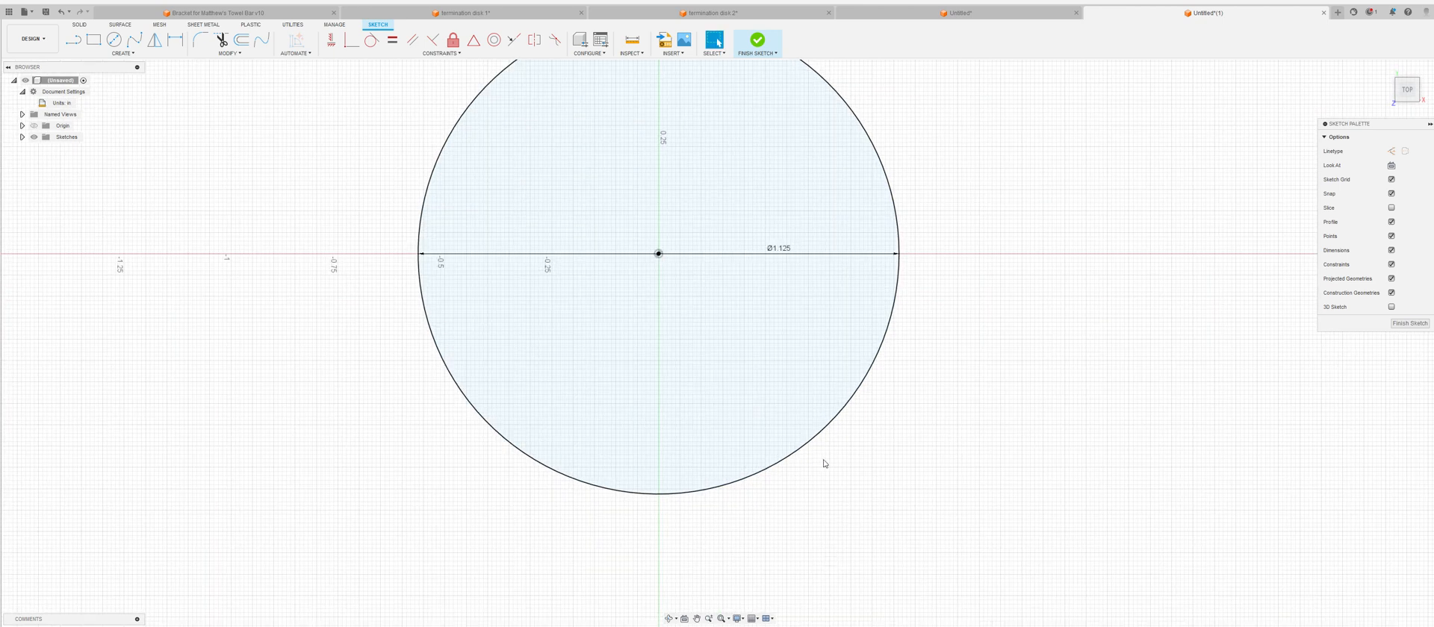
{"action": "scroll", "coordinate": [835, 483], "scroll_direction": "down", "scroll_amount": 1}
{"action": "scroll", "coordinate": [520, 116], "scroll_direction": "up", "scroll_amount": 1}
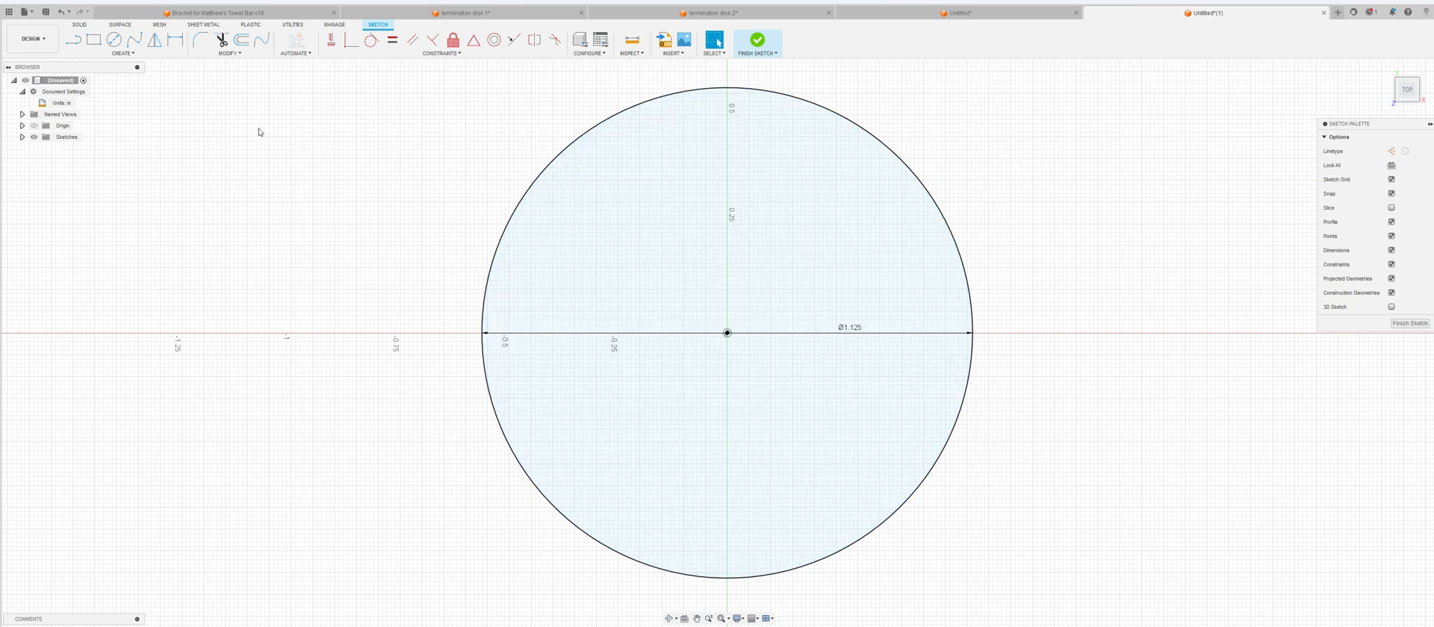
{"action": "left_click", "coordinate": [114, 40]}
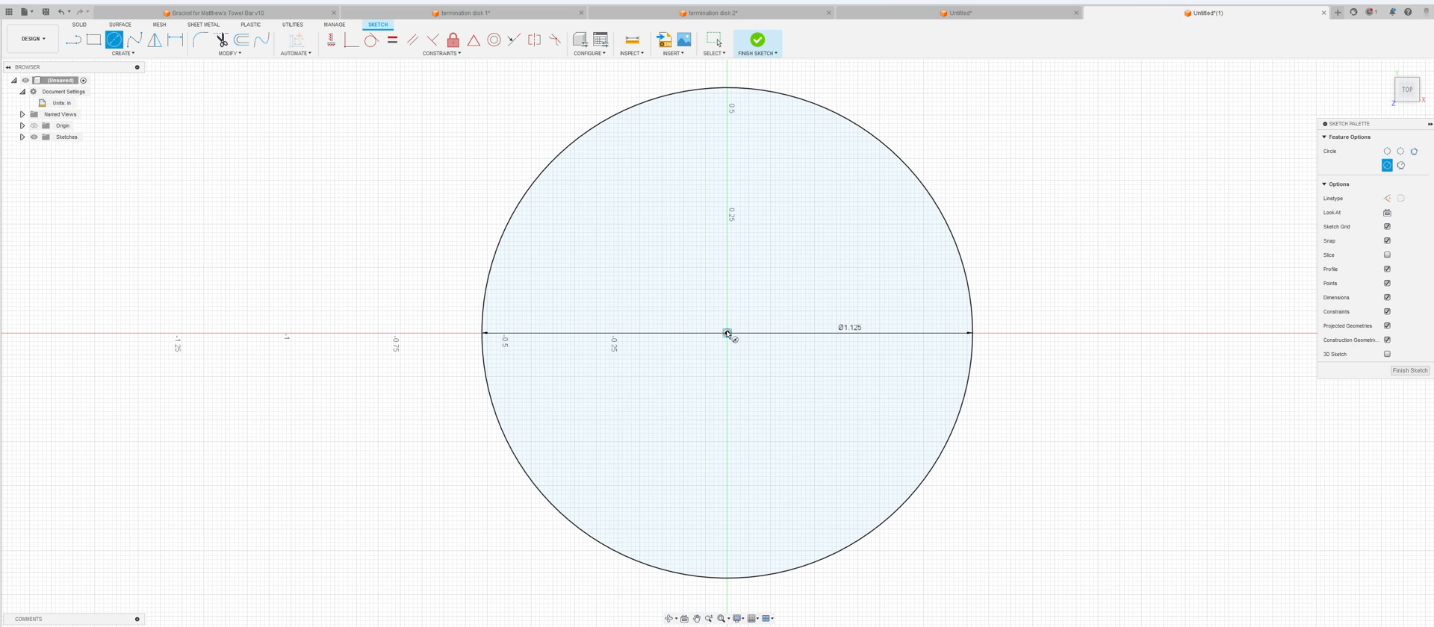
{"action": "left_click", "coordinate": [727, 333]}
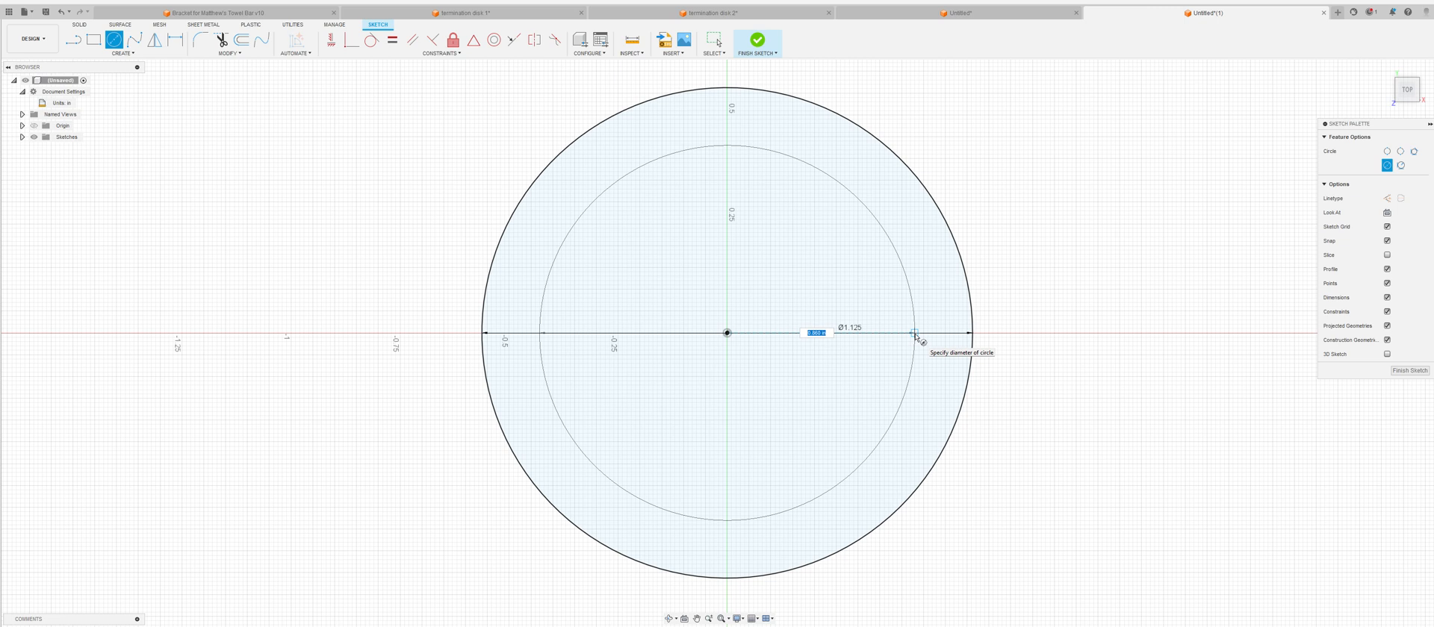
{"action": "key", "text": "BackSpace"}
{"action": "type", "text": ".469"}
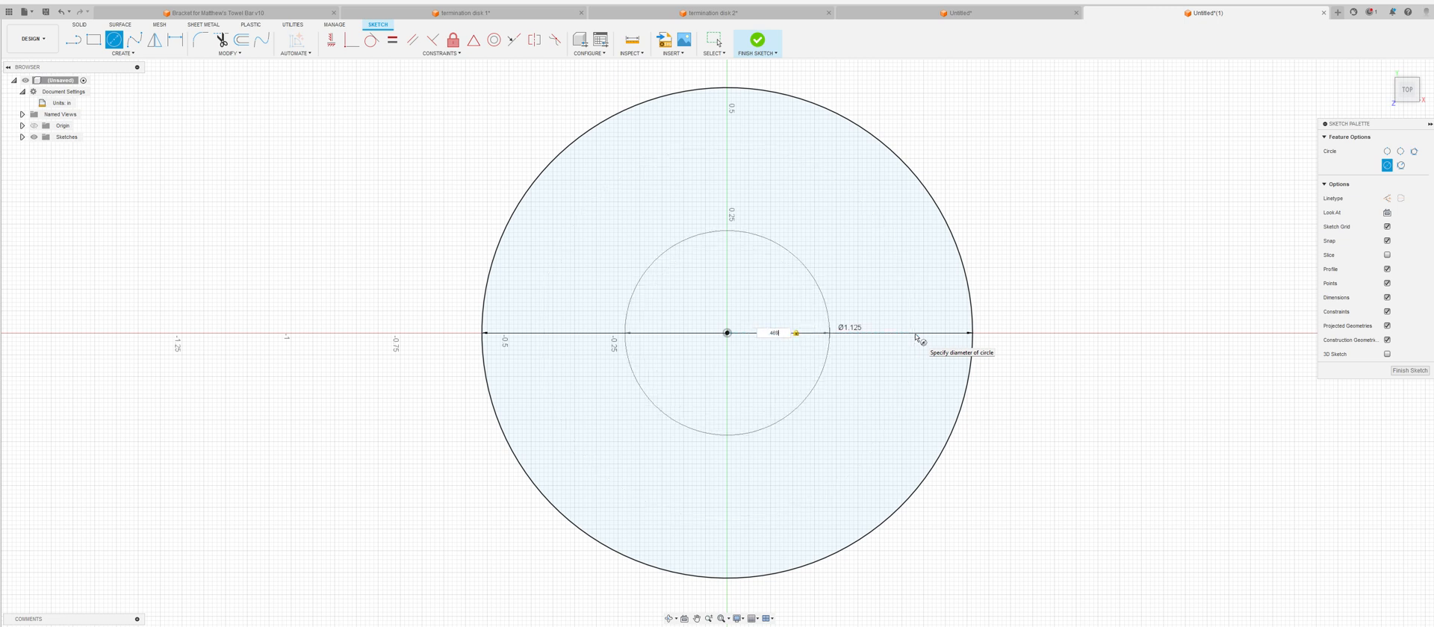
{"action": "type", "text": "*2"}
{"action": "key", "text": "Return"}
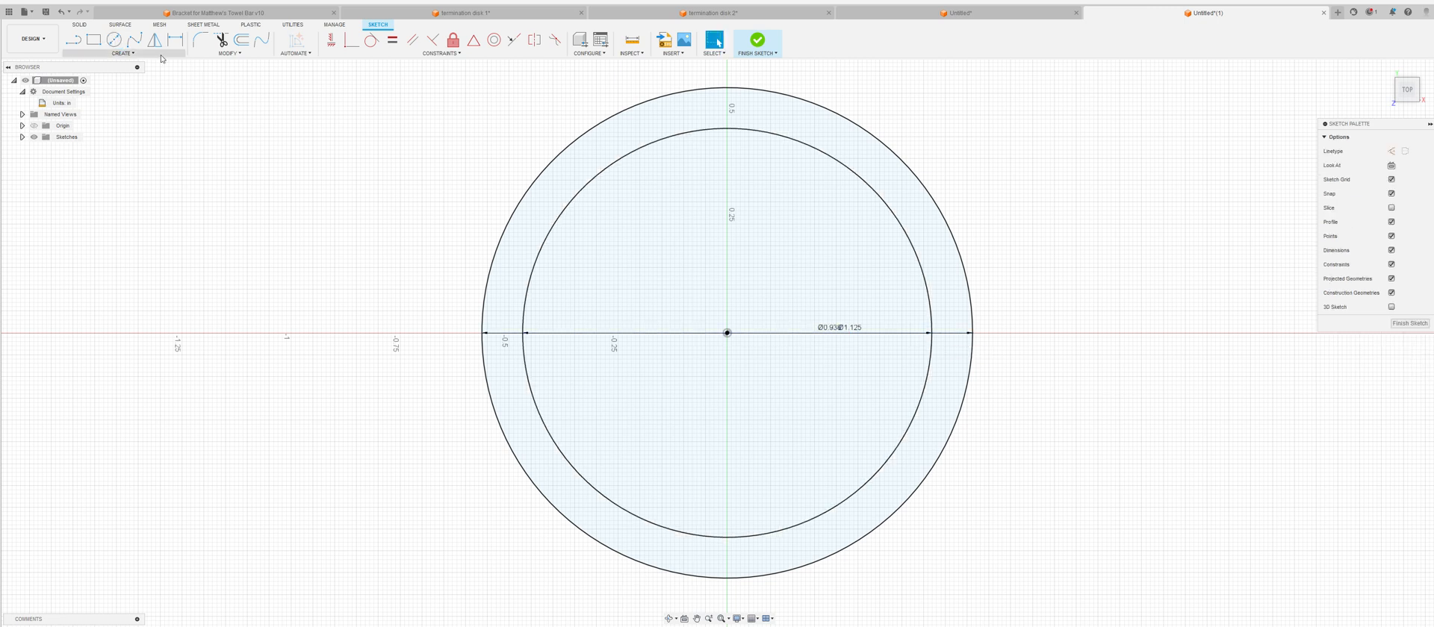
Draw a third circle centred on the origin with a diameter of 0.688 inches.
{"action": "left_click", "coordinate": [113, 40]}
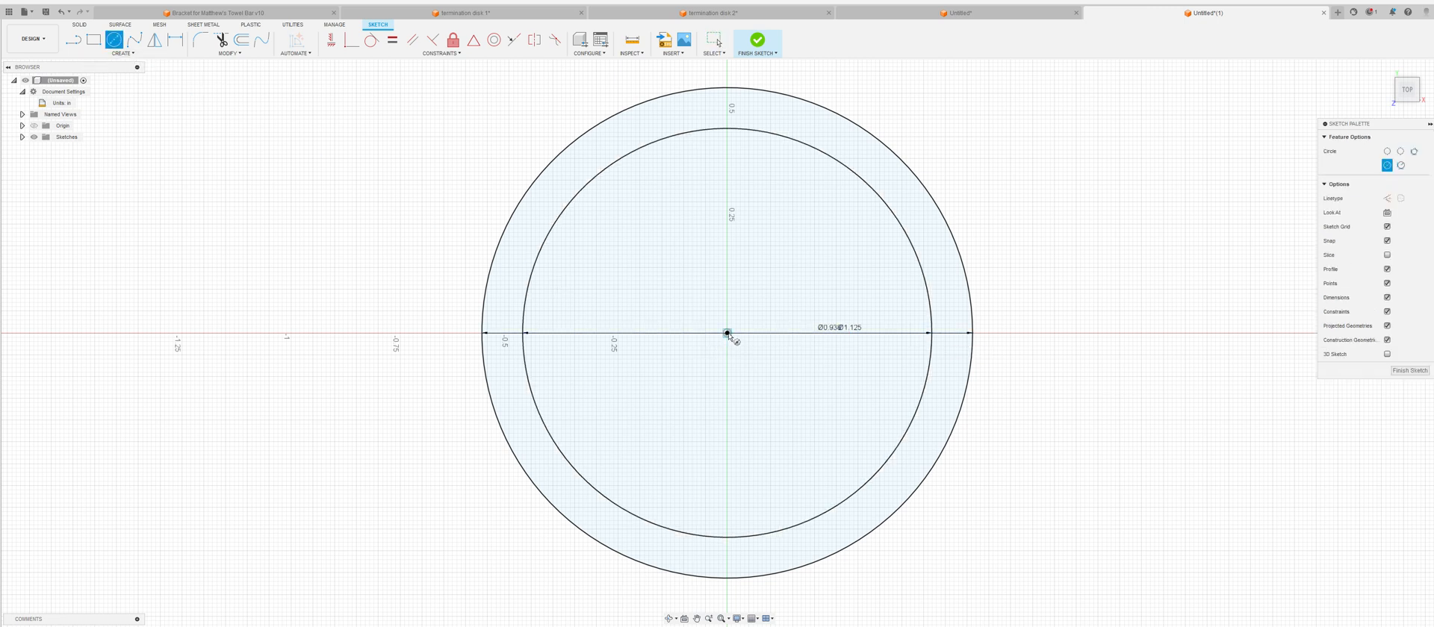
{"action": "left_click", "coordinate": [727, 333]}
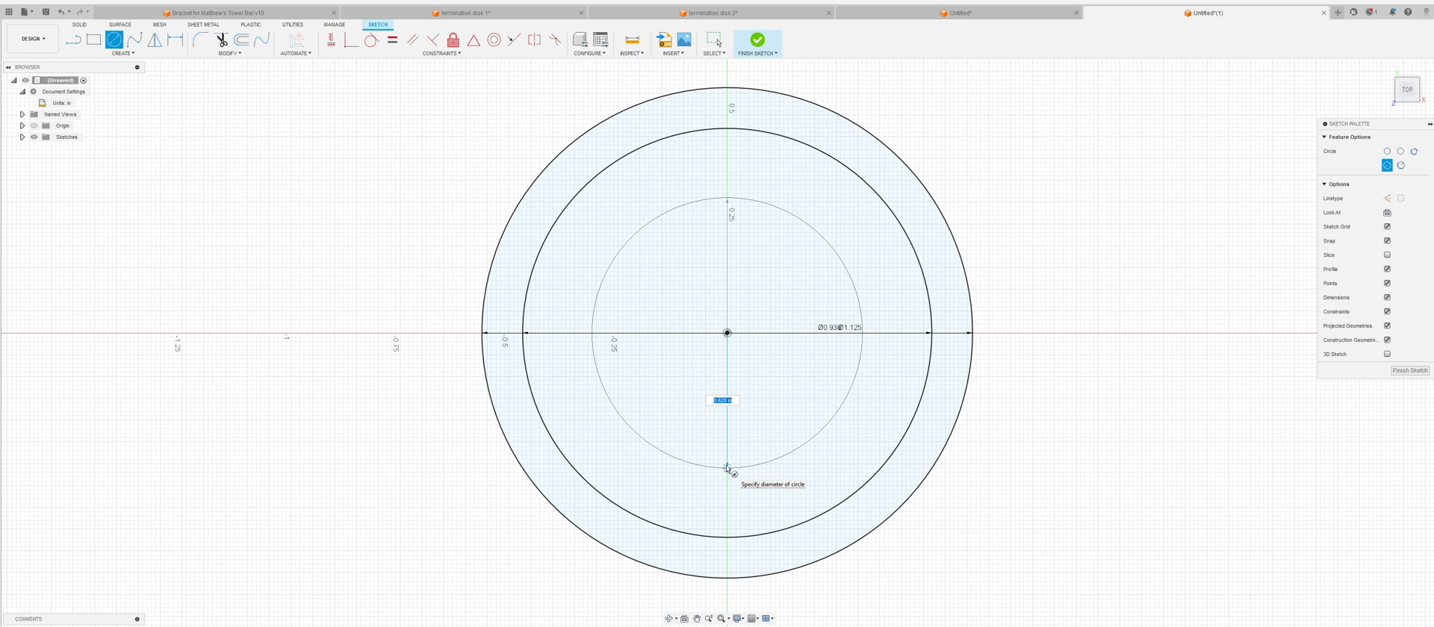
{"action": "key", "text": "BackSpace"}
{"action": "type", "text": ".344"}
{"action": "key", "text": "Return"}
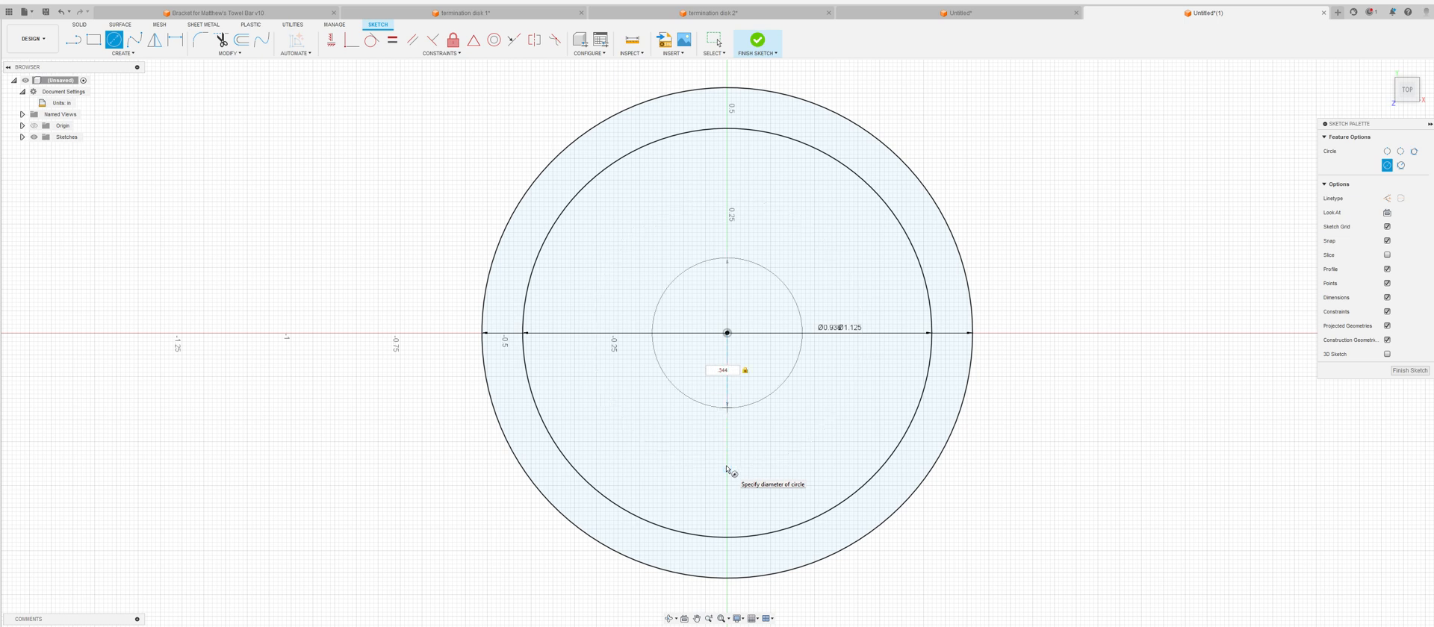
{"action": "left_click", "coordinate": [726, 470]}
{"action": "key", "text": "Escape"}
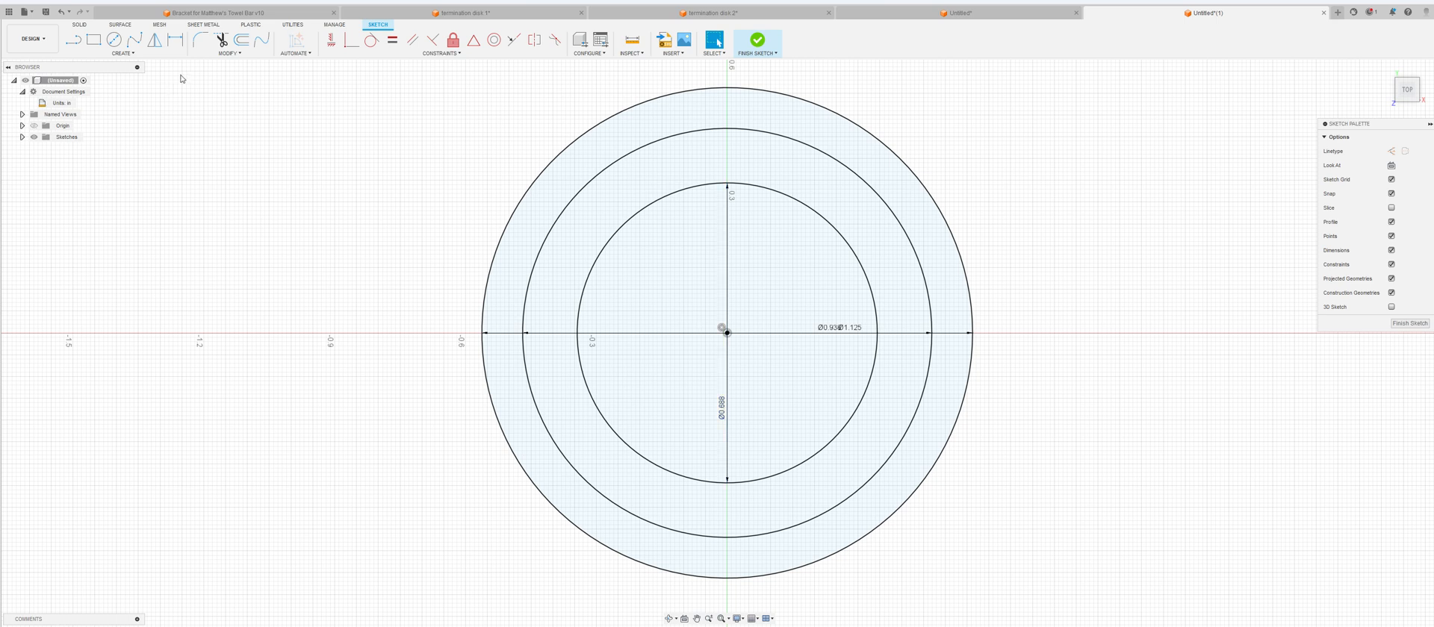
Draw a small circle centred on the origin with a diameter of 0.25 inches.
{"action": "left_click", "coordinate": [114, 39]}
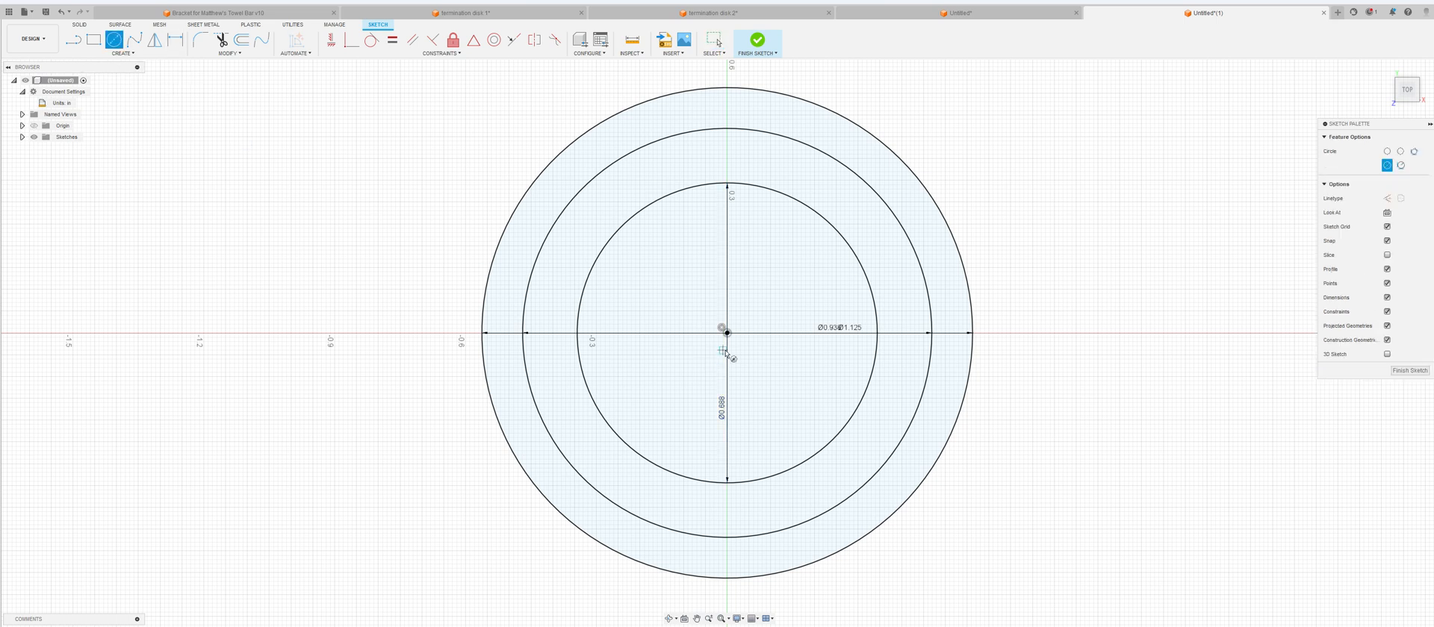
{"action": "left_click", "coordinate": [726, 333]}
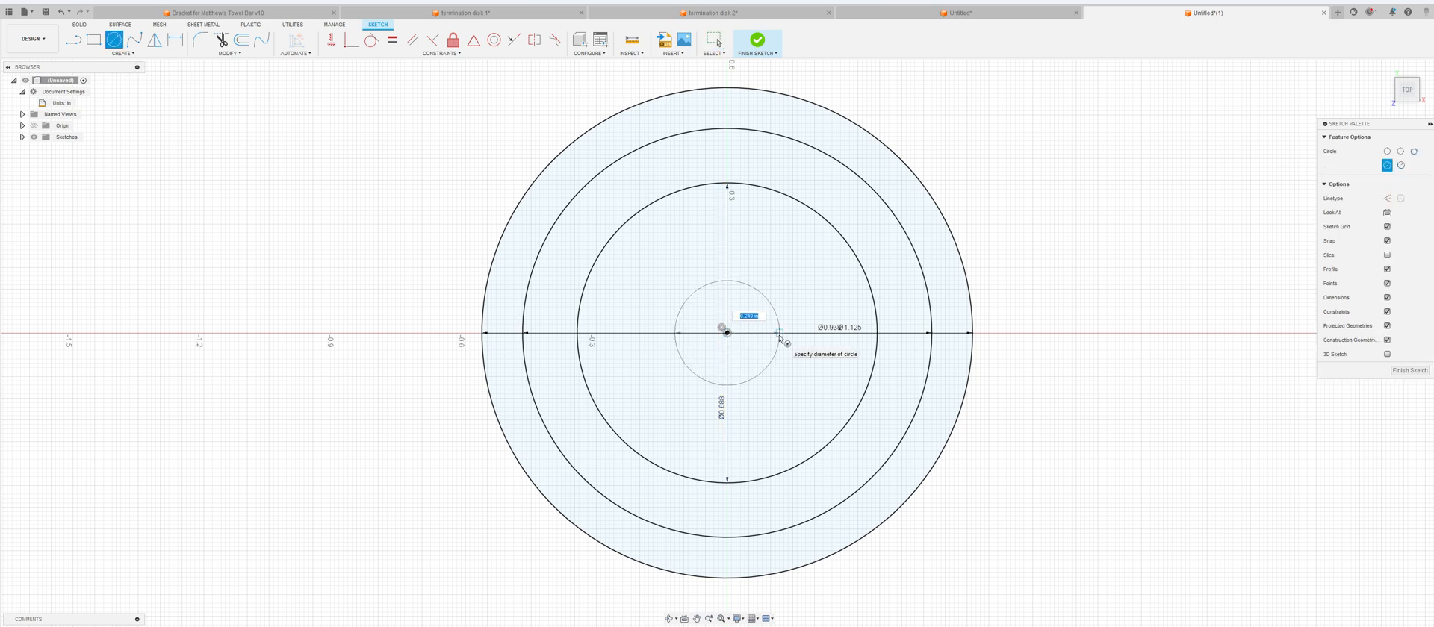
{"action": "key", "text": "BackSpace"}
{"action": "type", "text": ".25"}
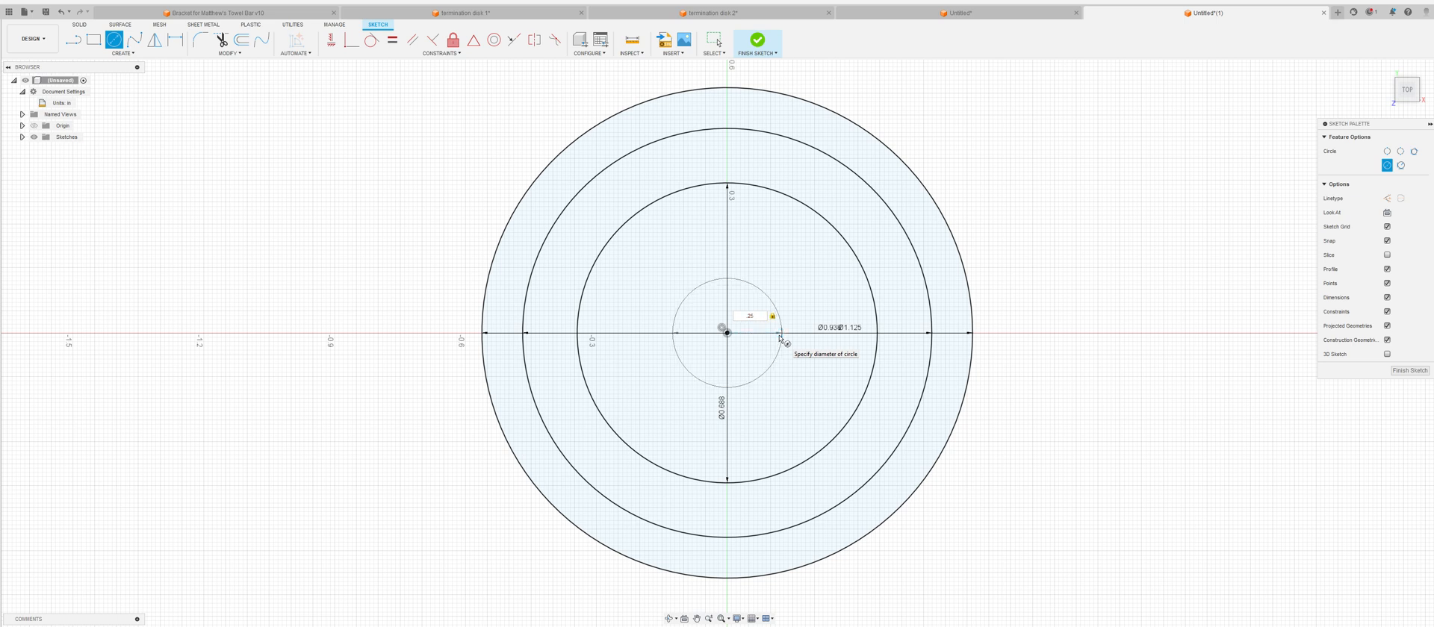
{"action": "key", "text": "Return"}
{"action": "key", "text": "Escape"}
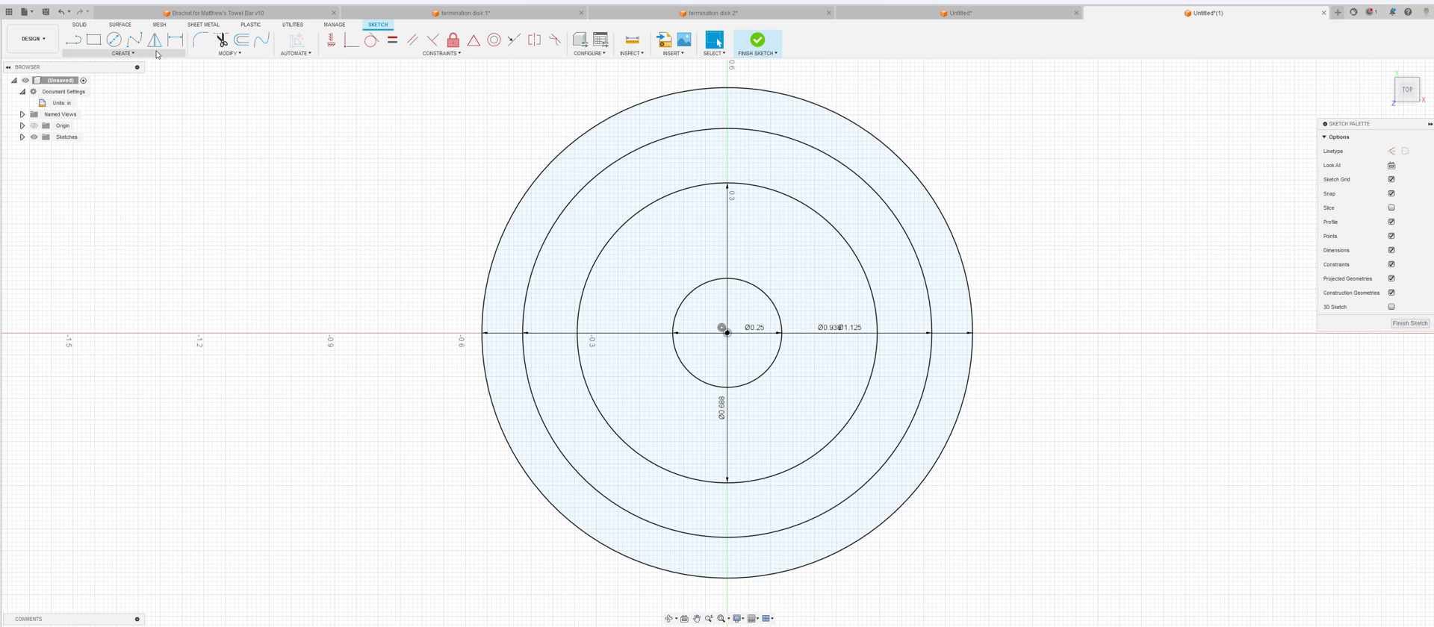
Draw another circle centred on the origin with a diameter of 0.4 inches.
{"action": "key", "text": "c"}
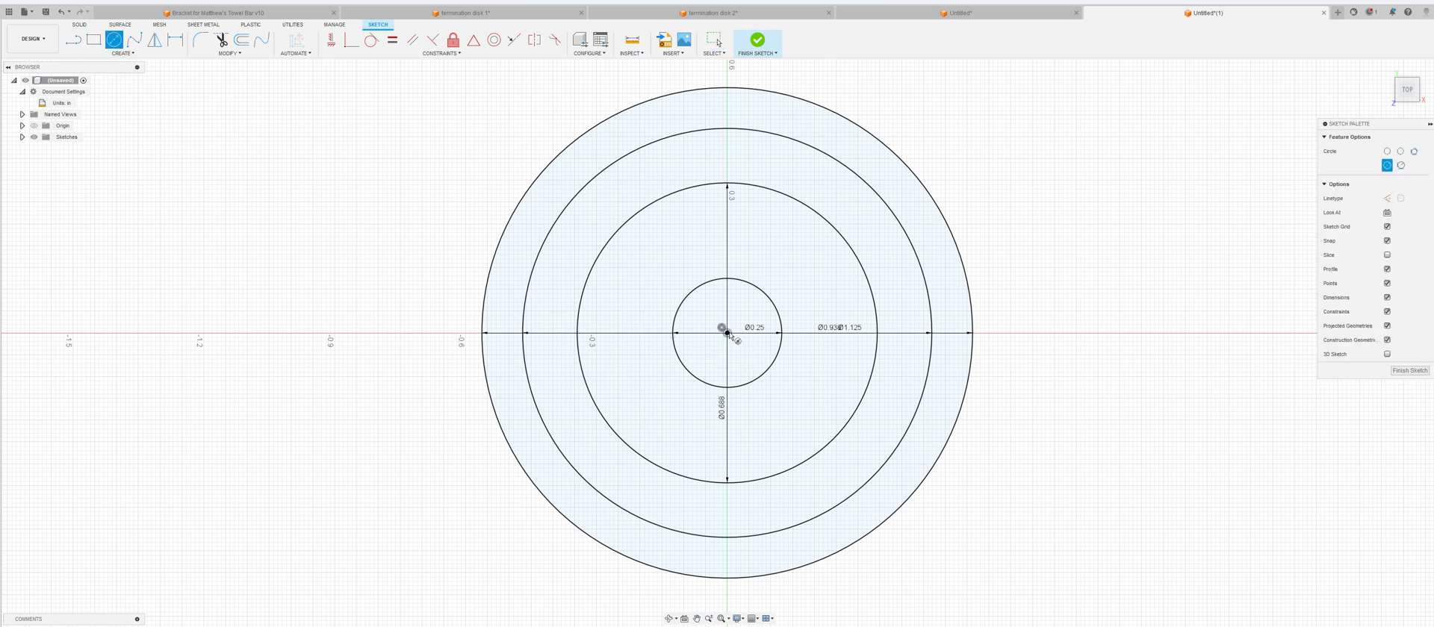
{"action": "left_click", "coordinate": [727, 333]}
{"action": "type", "text": "4"}
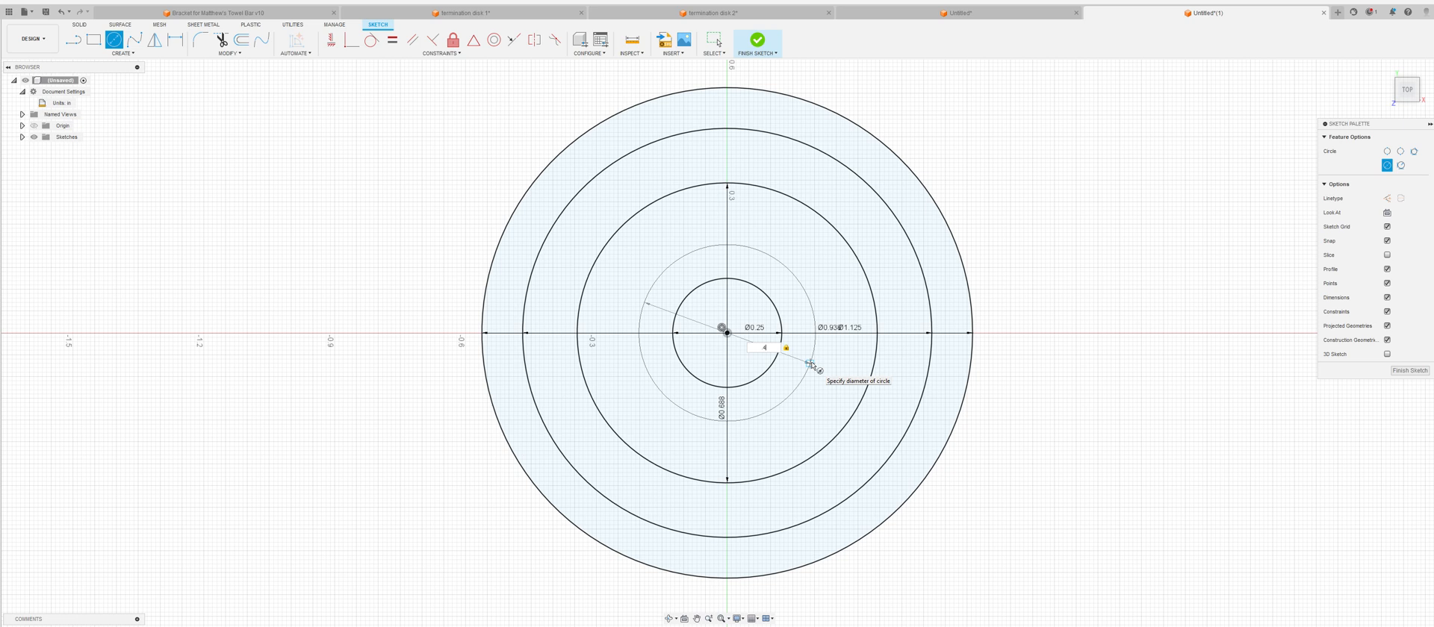
{"action": "key", "text": "Return"}
{"action": "key", "text": "Escape"}
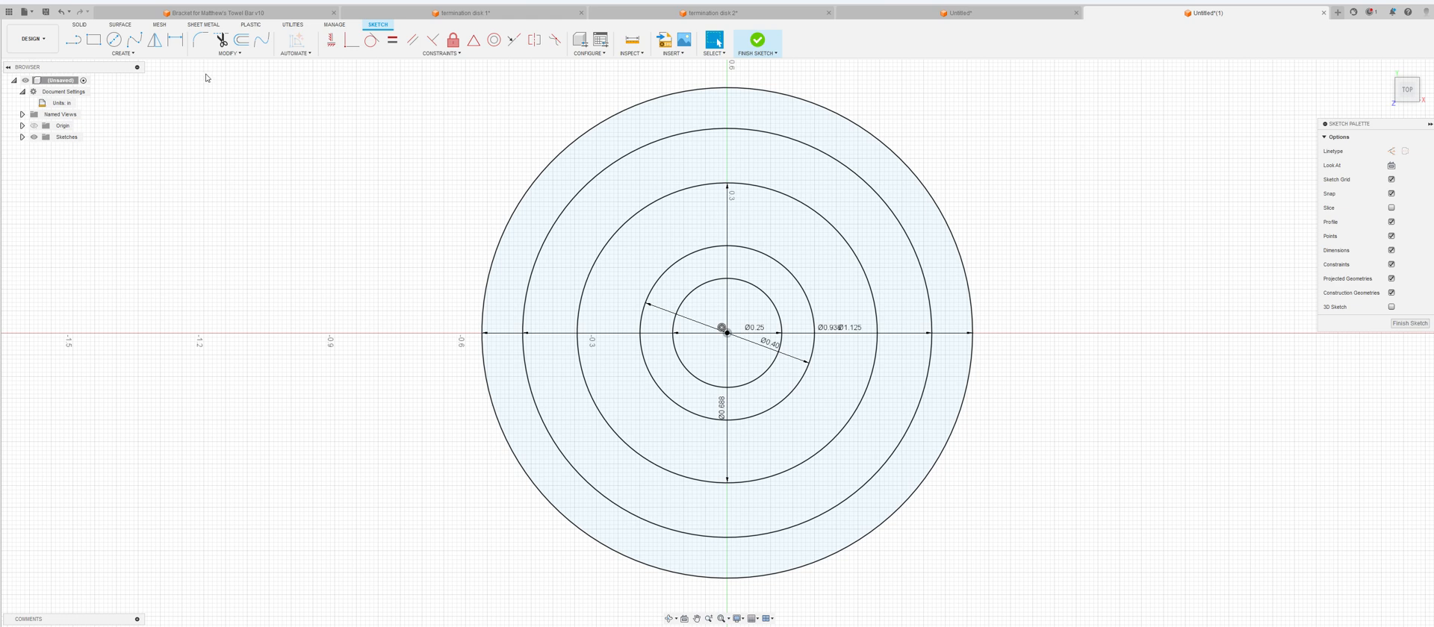
Draw a horizontal line through the origin that extends past the outermost circle on both sides.
{"action": "left_click", "coordinate": [73, 40]}
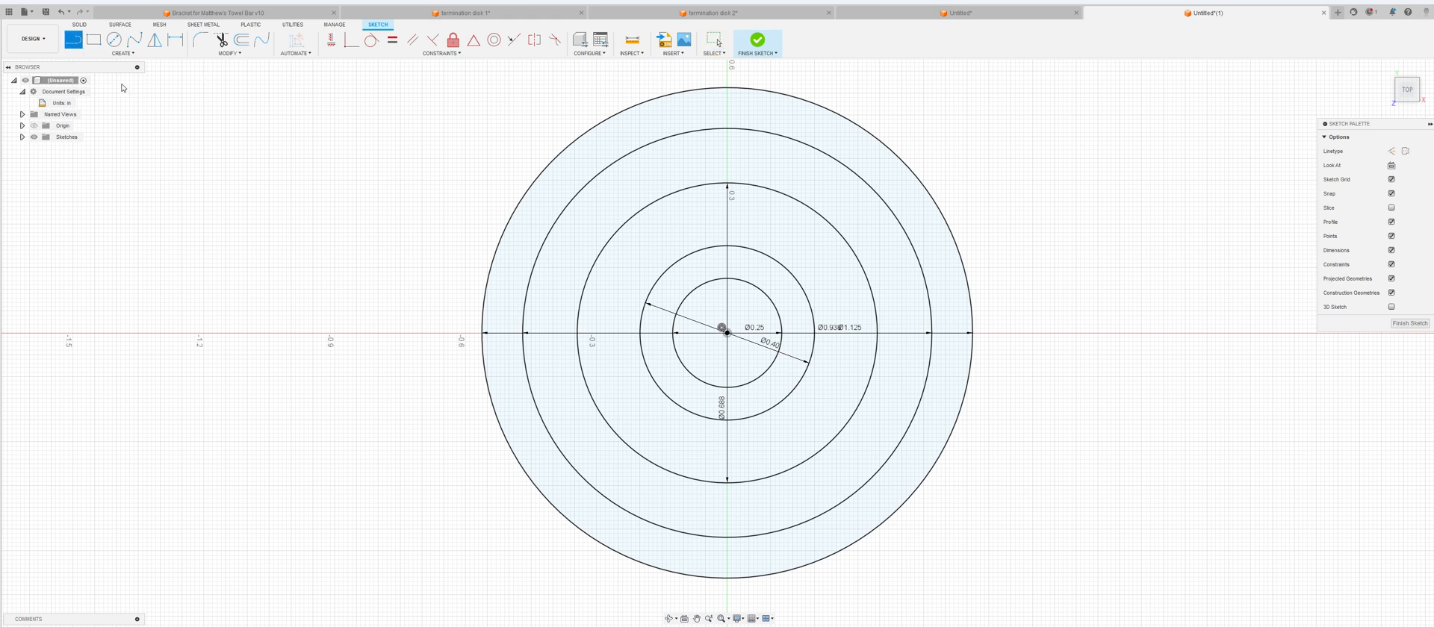
{"action": "left_click", "coordinate": [405, 332]}
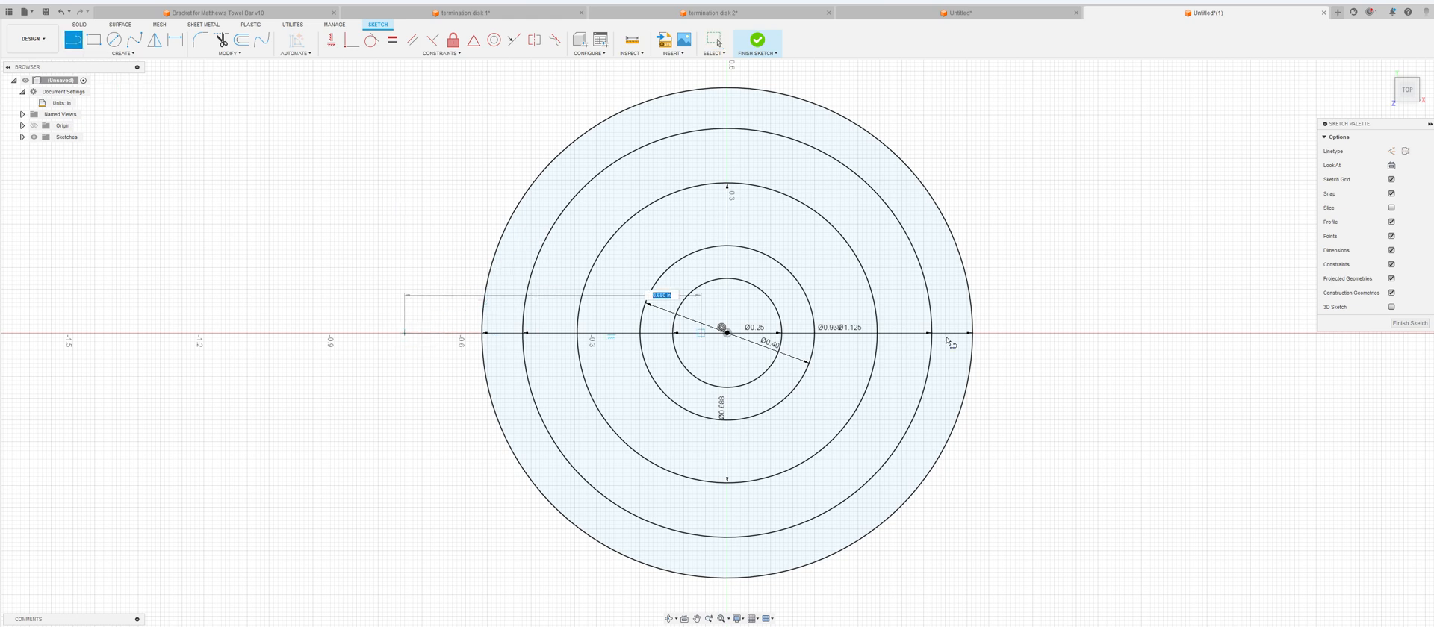
{"action": "left_click", "coordinate": [1072, 333]}
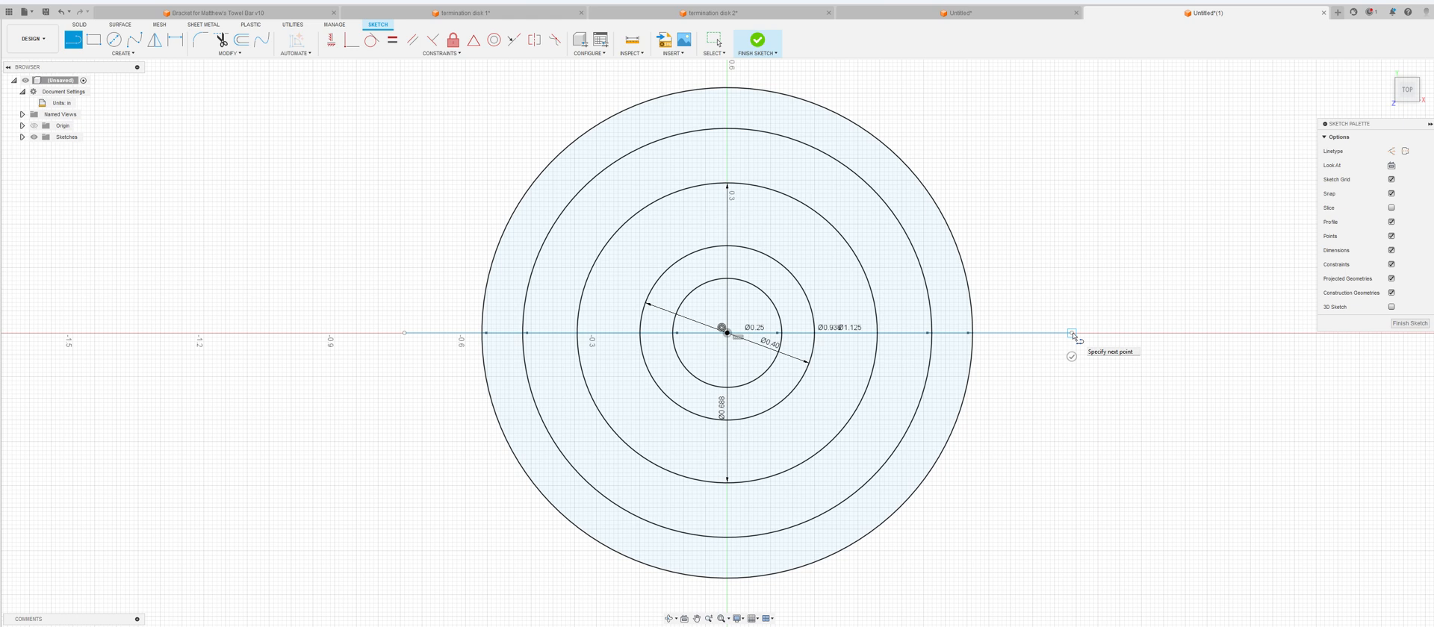
{"action": "key", "text": "Escape"}
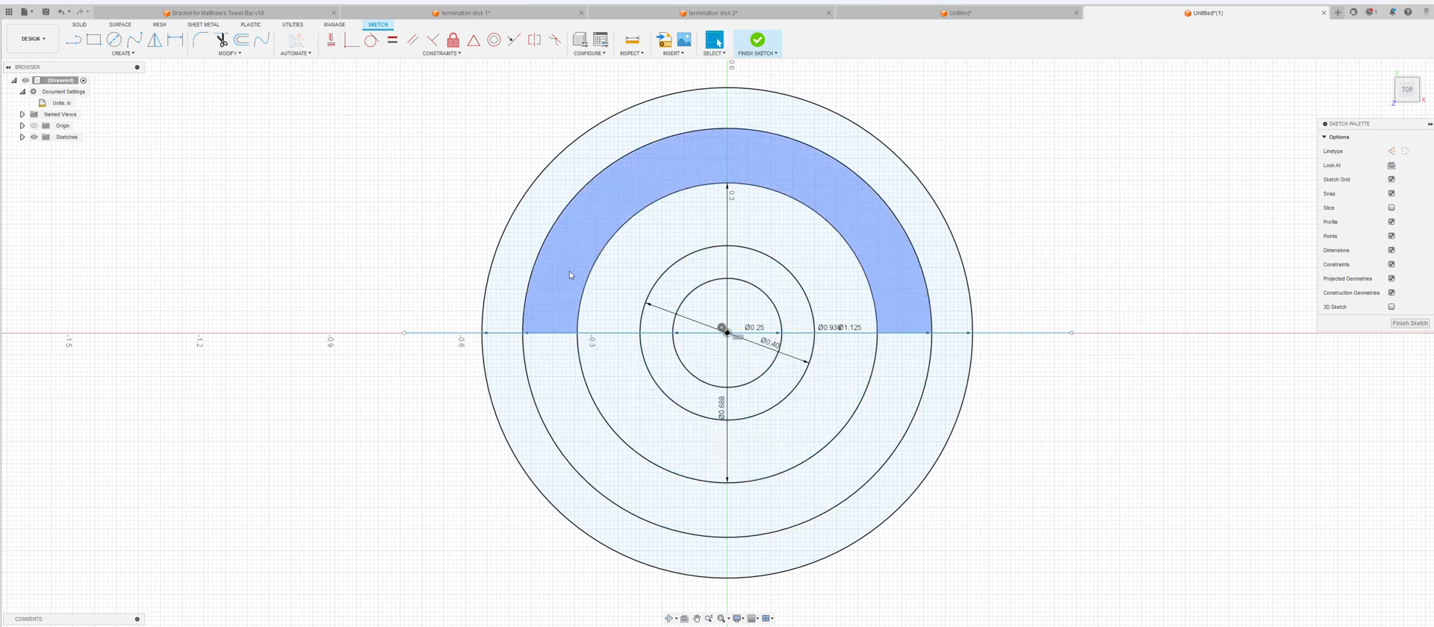
Draw a line from the origin past the outermost circle, angled 45 degrees above the horizontal line.
{"action": "left_click", "coordinate": [73, 39]}
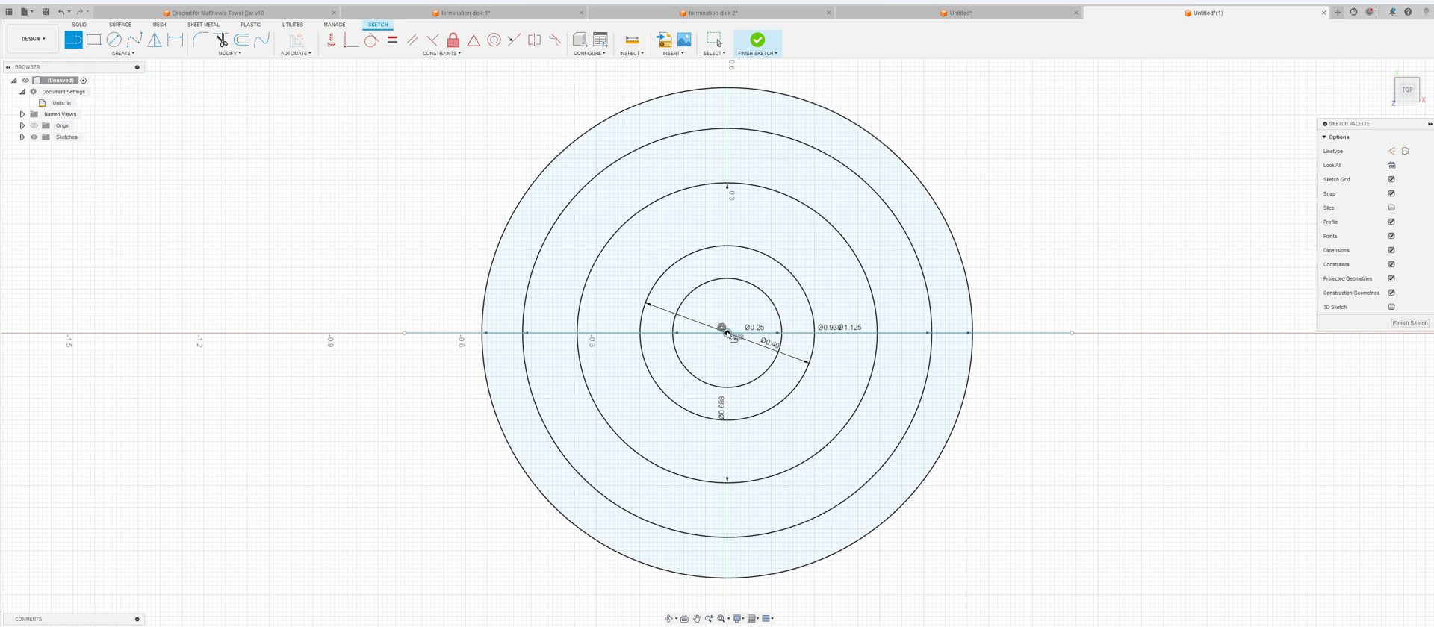
{"action": "left_click", "coordinate": [727, 332]}
{"action": "type", "text": "45"}
{"action": "key", "text": "Return"}
{"action": "key", "text": "Escape"}
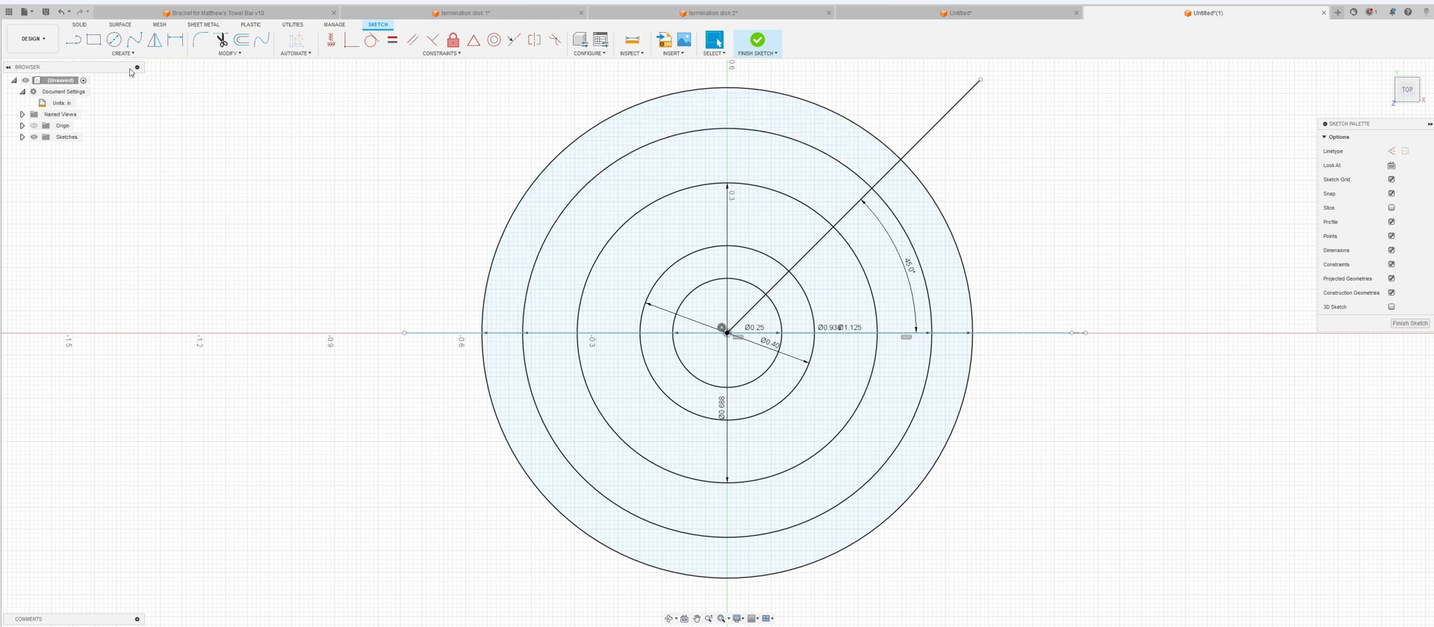
Draw a 0.128-inch diameter circle centred where the horizontal line crosses the 0.688-inch circle, on the positive X side.
{"action": "left_click", "coordinate": [113, 40]}
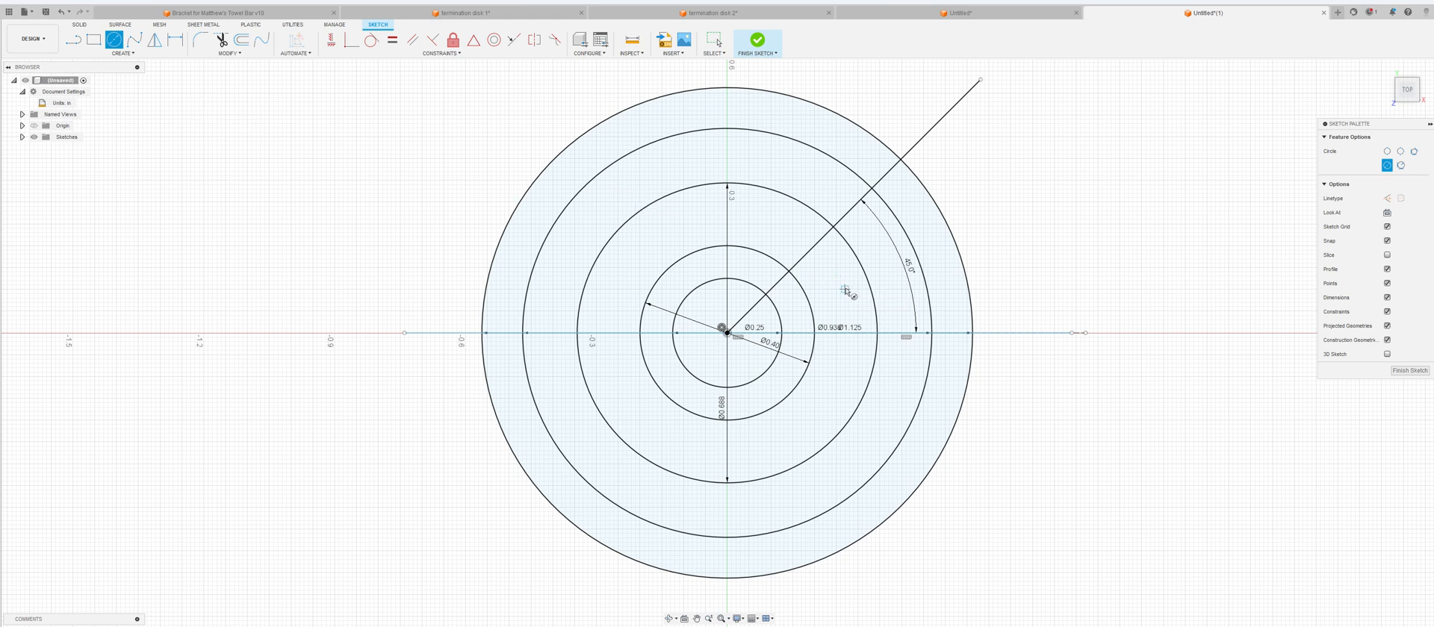
{"action": "left_click", "coordinate": [877, 332]}
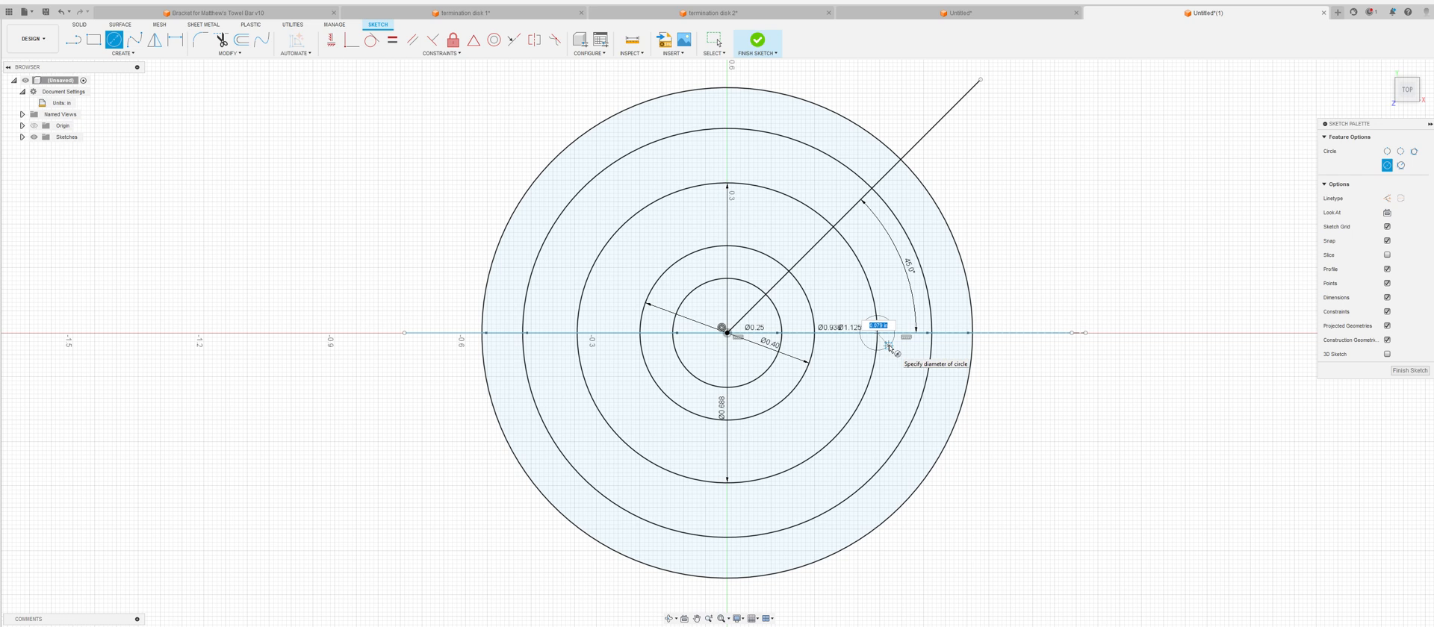
{"action": "type", "text": ".128"}
{"action": "key", "text": "Return"}
{"action": "key", "text": "Escape"}
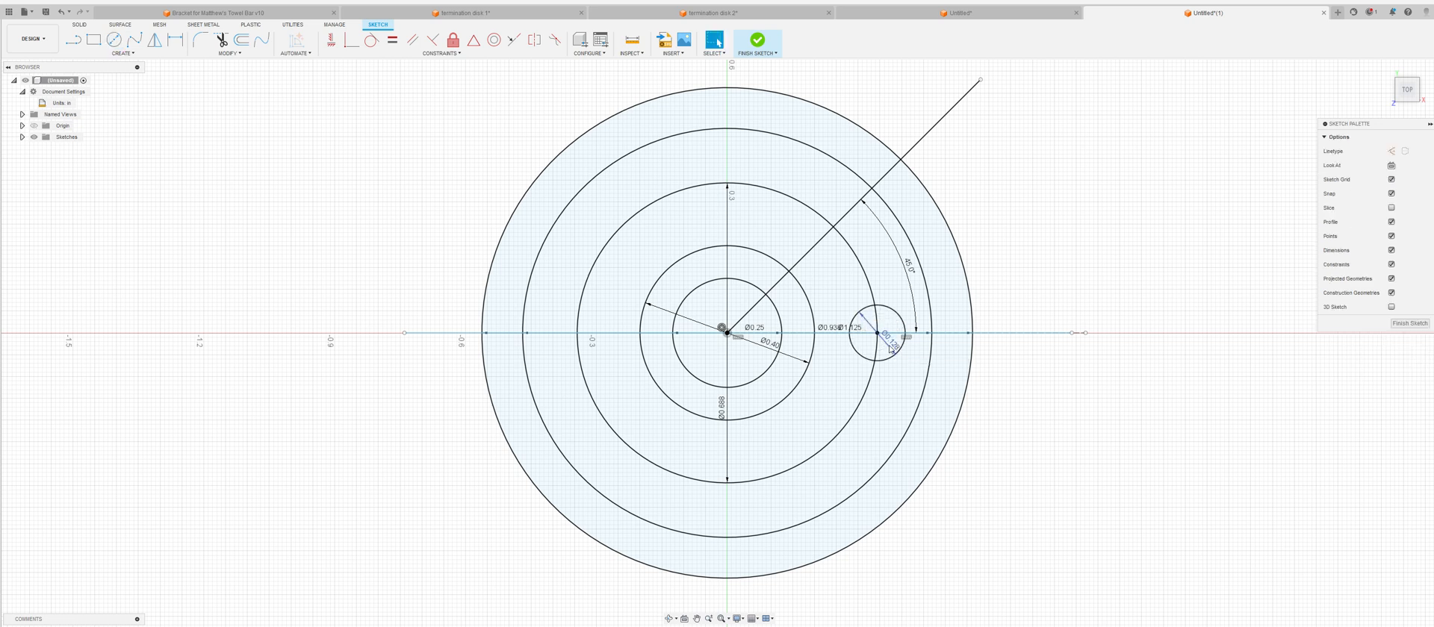
Draw a concentric circle with a diameter of 0.062 inches inside the 0.128-inch circle.
{"action": "key", "text": "c"}
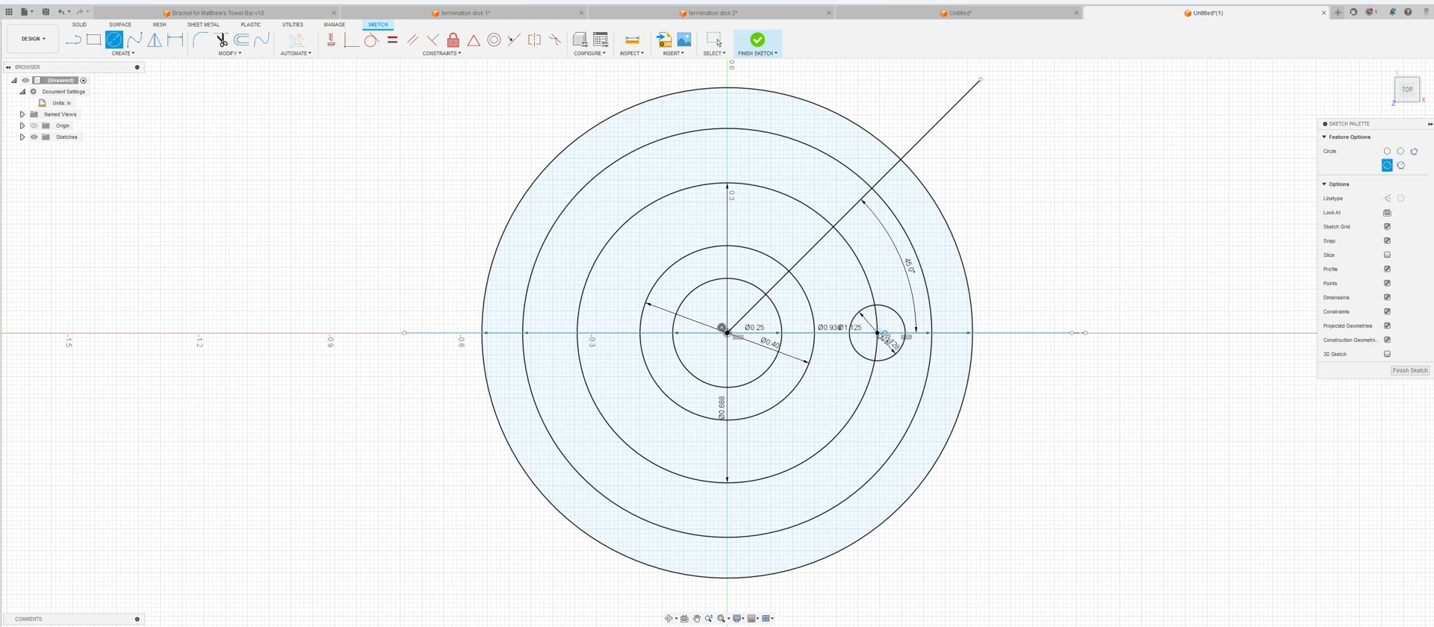
{"action": "left_click", "coordinate": [877, 334]}
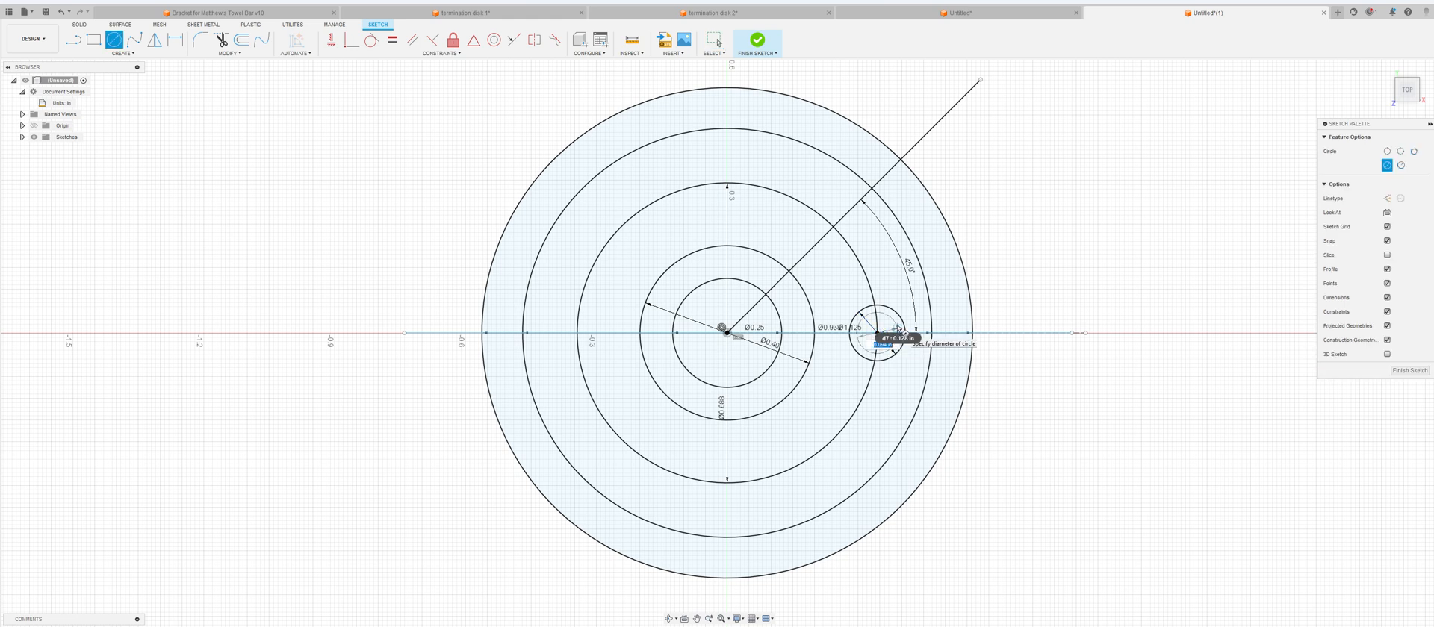
{"action": "type", "text": ".062"}
{"action": "key", "text": "Return"}
{"action": "key", "text": "Escape"}
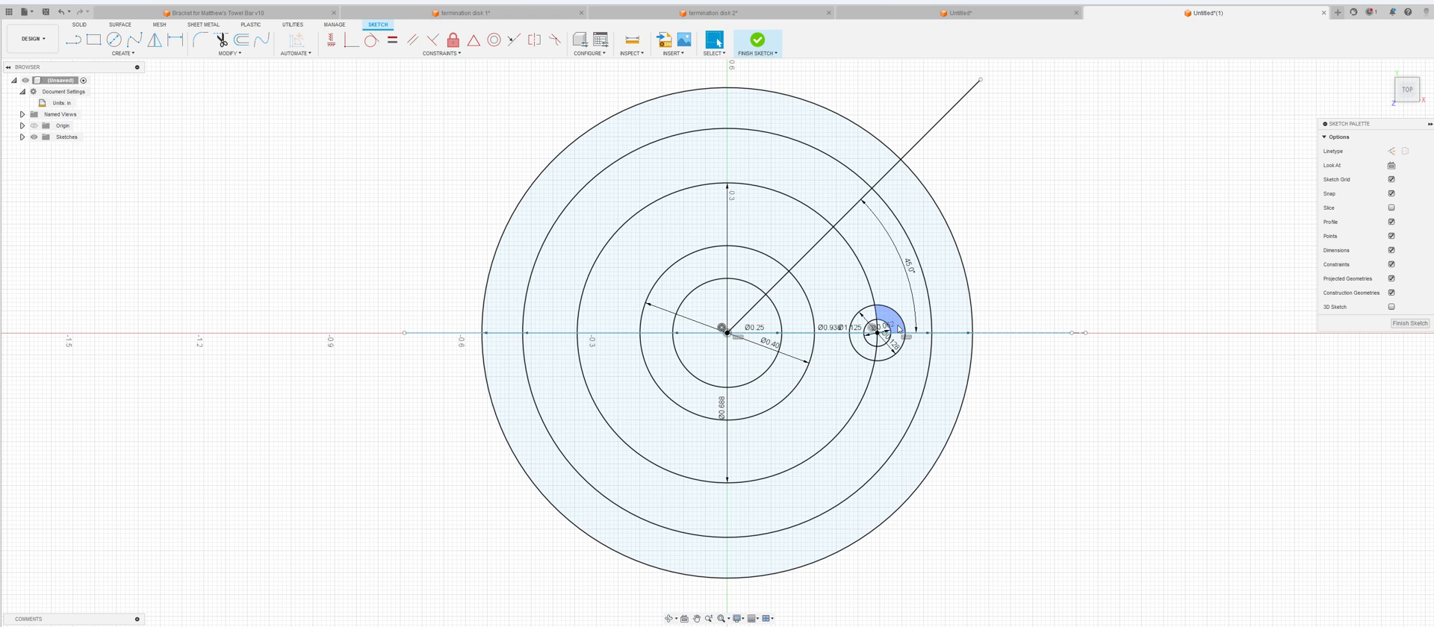
Draw a 0.102-inch diameter circle centred where the horizontal line crosses the 0.938-inch circle, on the positive X side.
{"action": "key", "text": "c"}
{"action": "key", "text": "c"}
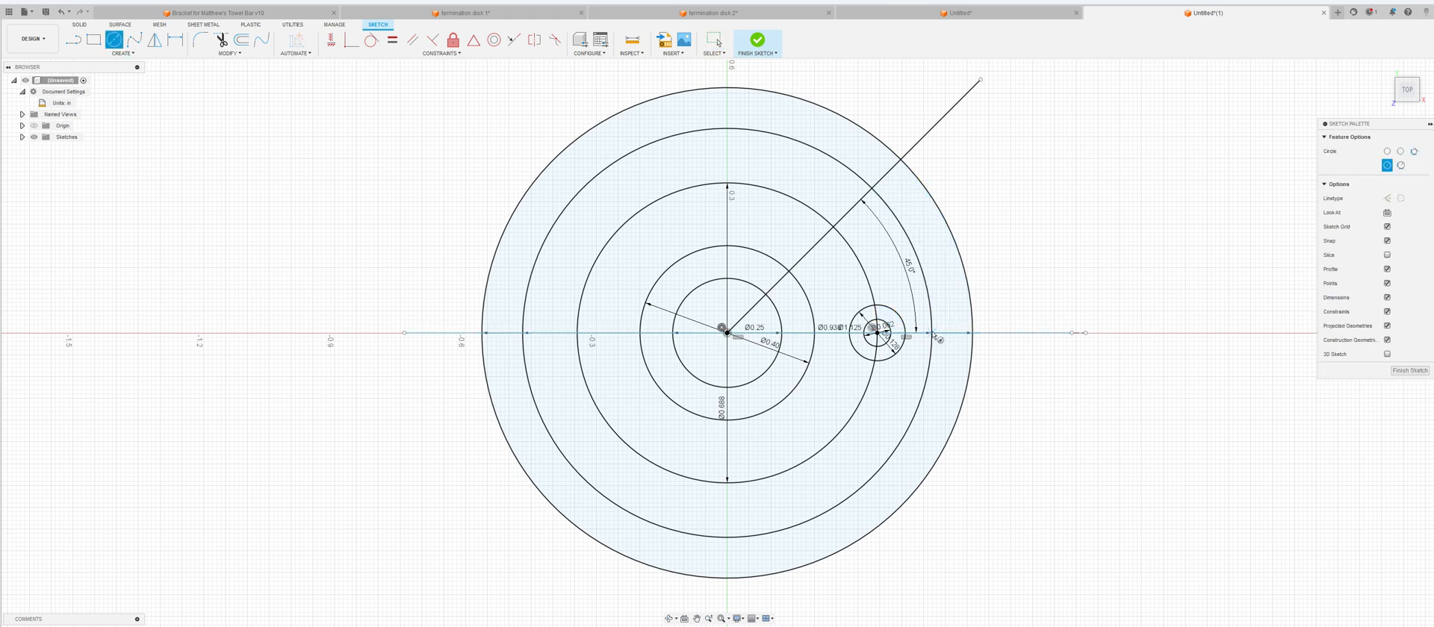
{"action": "left_click", "coordinate": [930, 332]}
{"action": "type", "text": ".102"}
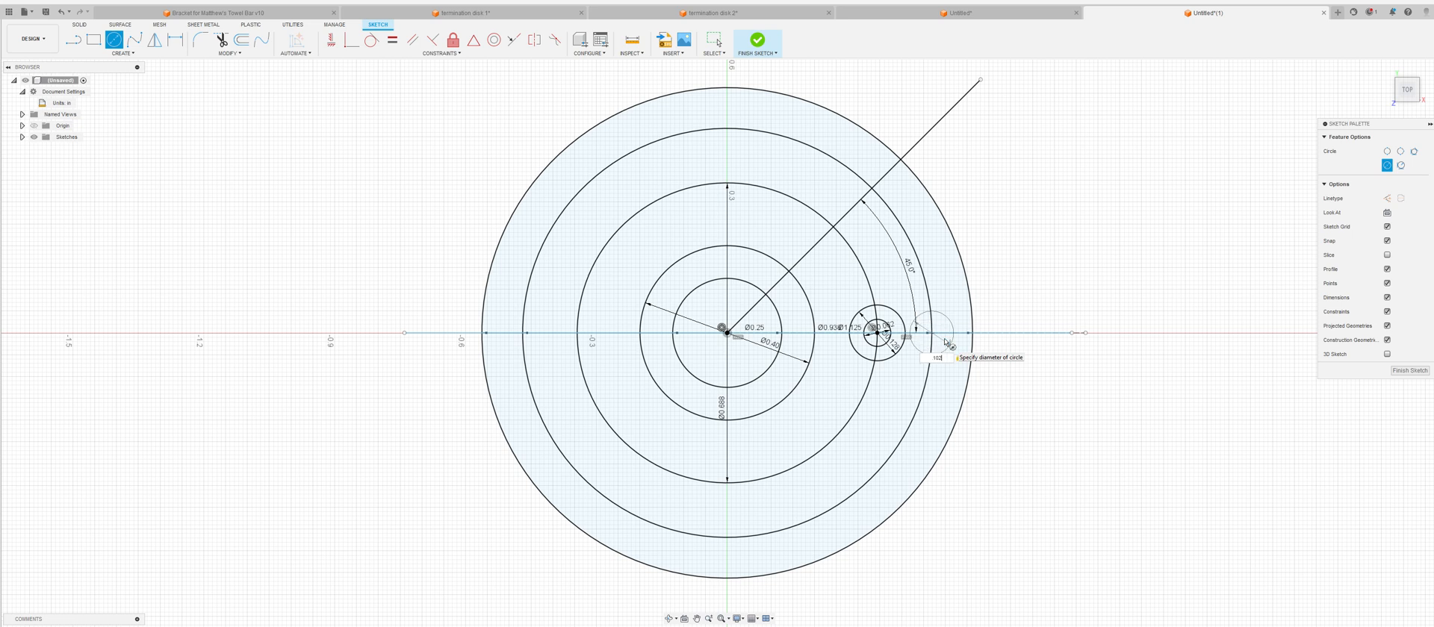
{"action": "key", "text": "Return"}
{"action": "key", "text": "Escape"}
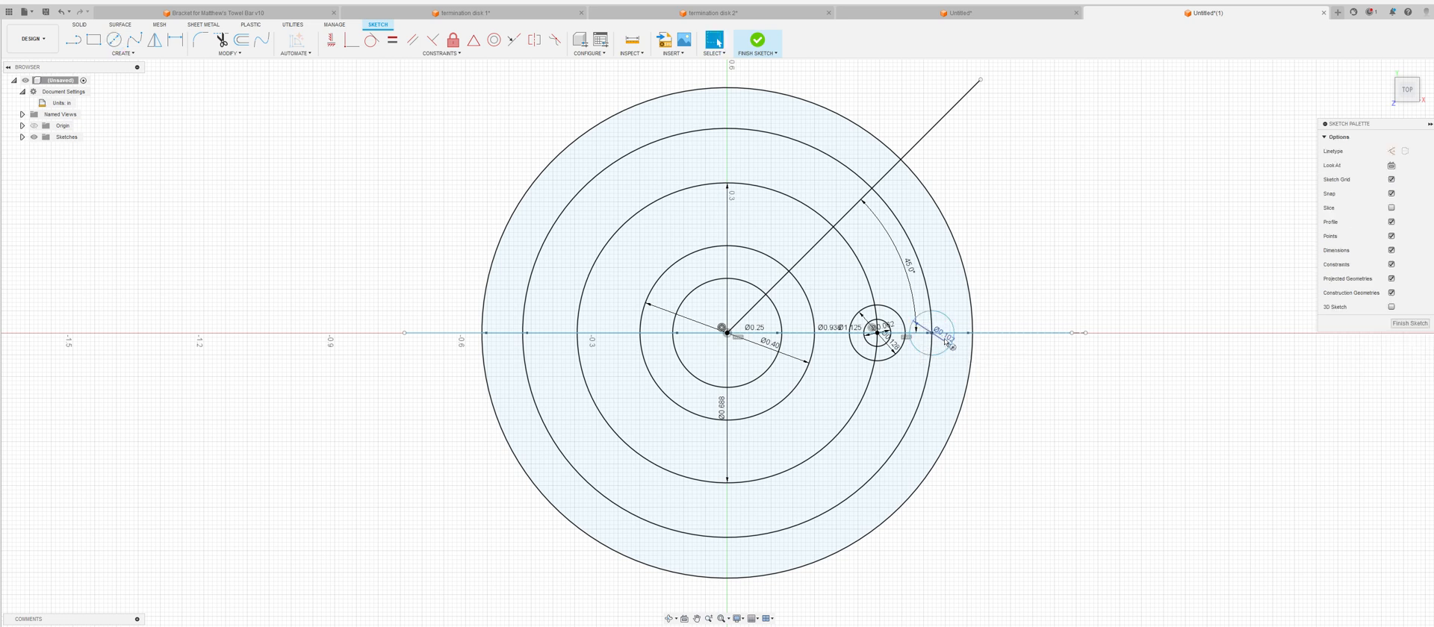
Draw a concentric circle with a diameter of 0.062 inches inside the 0.102-inch circle.
{"action": "key", "text": "c"}
{"action": "left_click", "coordinate": [931, 333]}
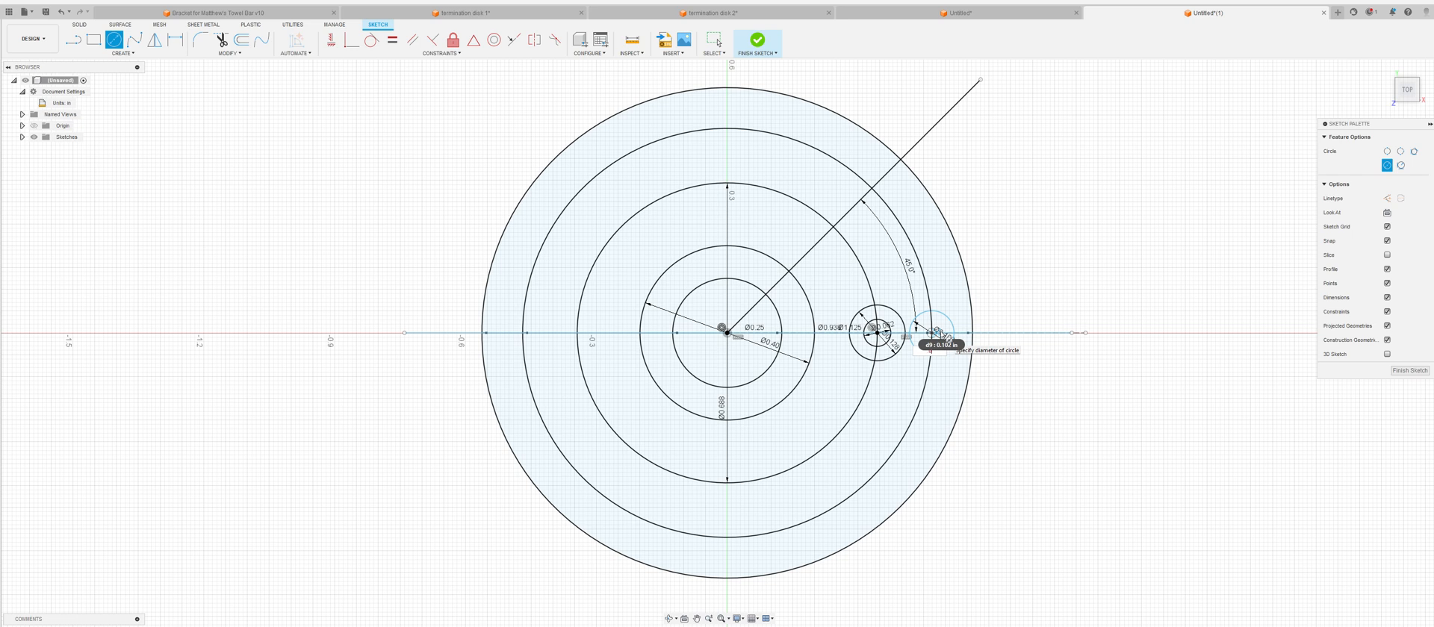
{"action": "key", "text": "Return"}
{"action": "key", "text": "Escape"}
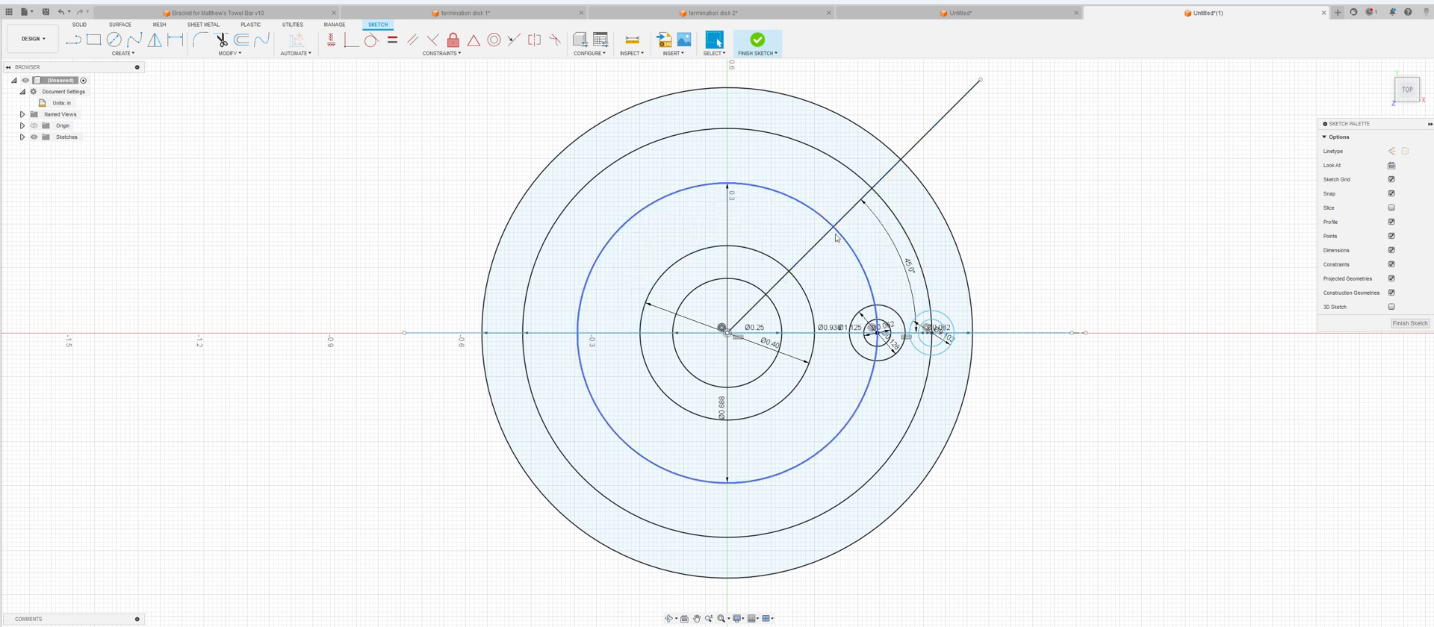
Draw a 0.188-inch diameter circle centred where the 45-degree line crosses the 0.688-inch circle.
{"action": "key", "text": "c"}
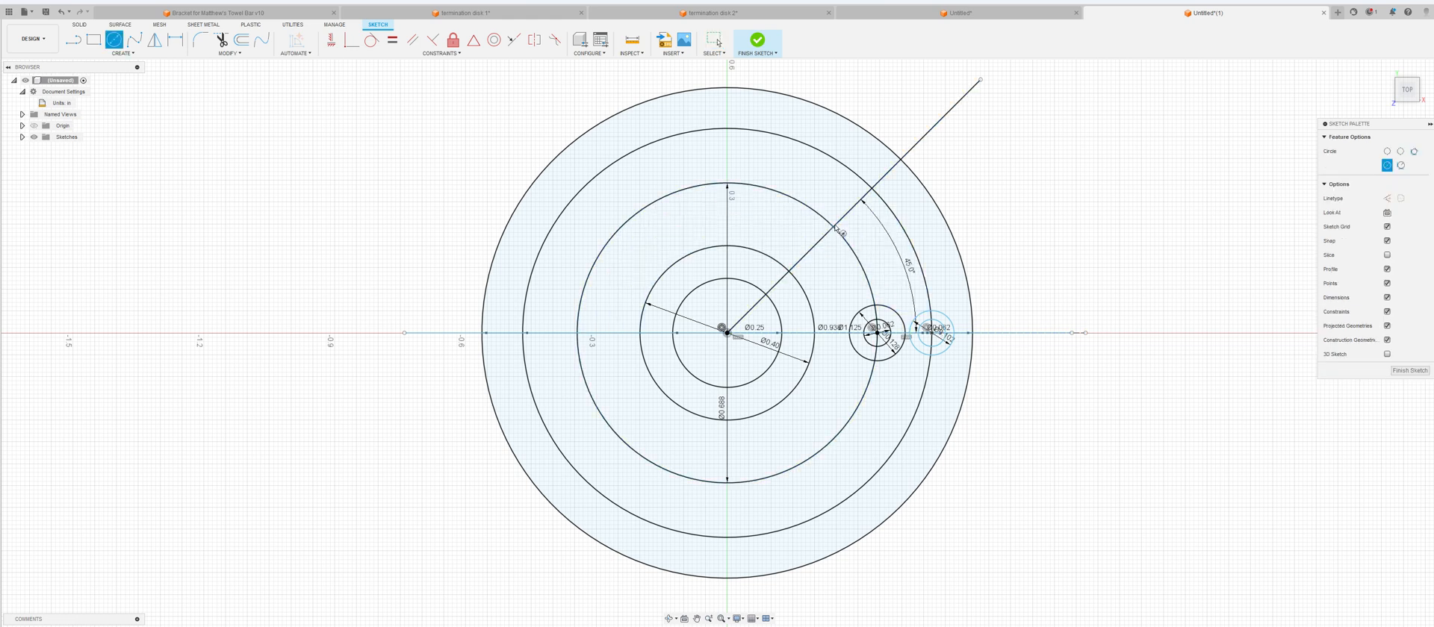
{"action": "left_click", "coordinate": [833, 226]}
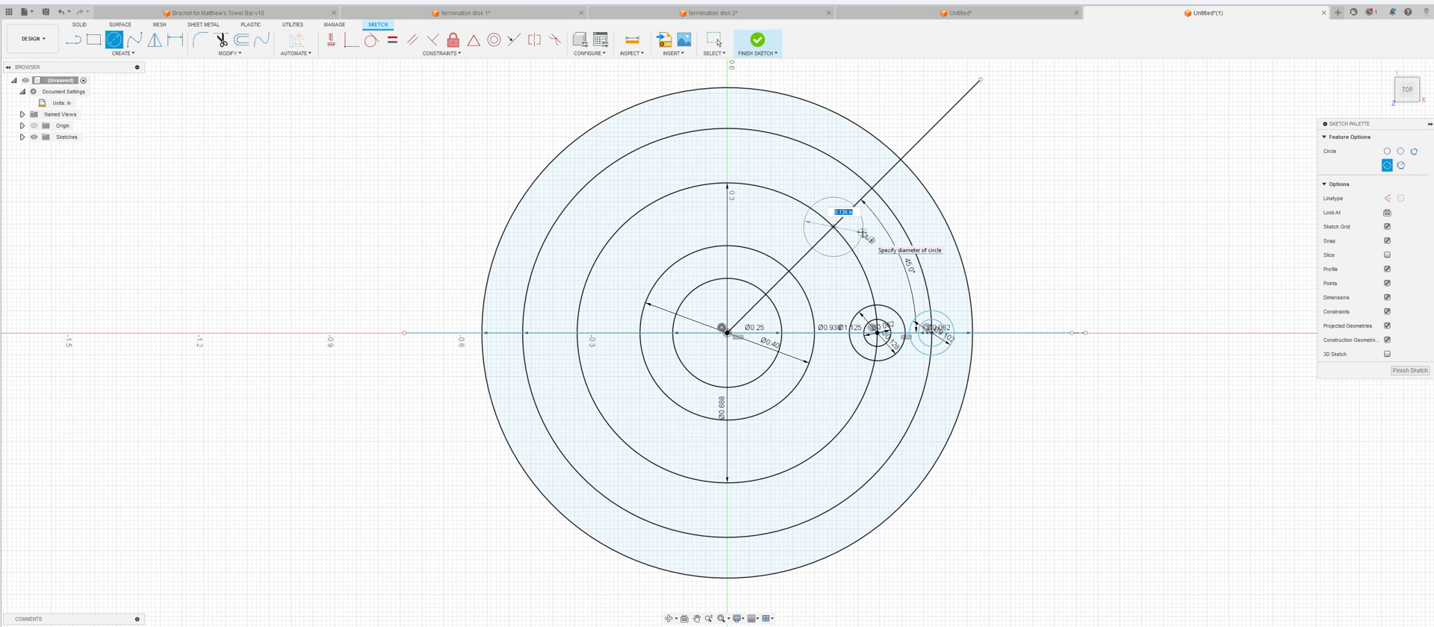
{"action": "key", "text": "BackSpace"}
{"action": "key", "text": "Return"}
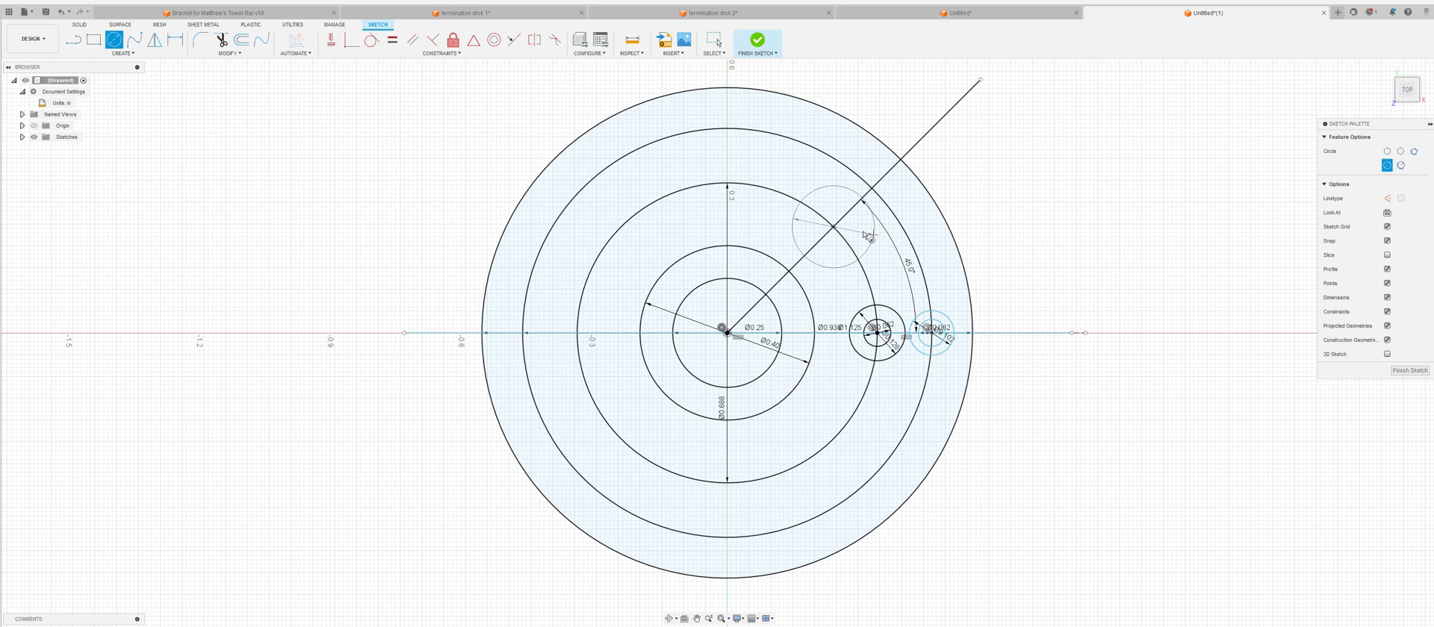
{"action": "key", "text": "Escape"}
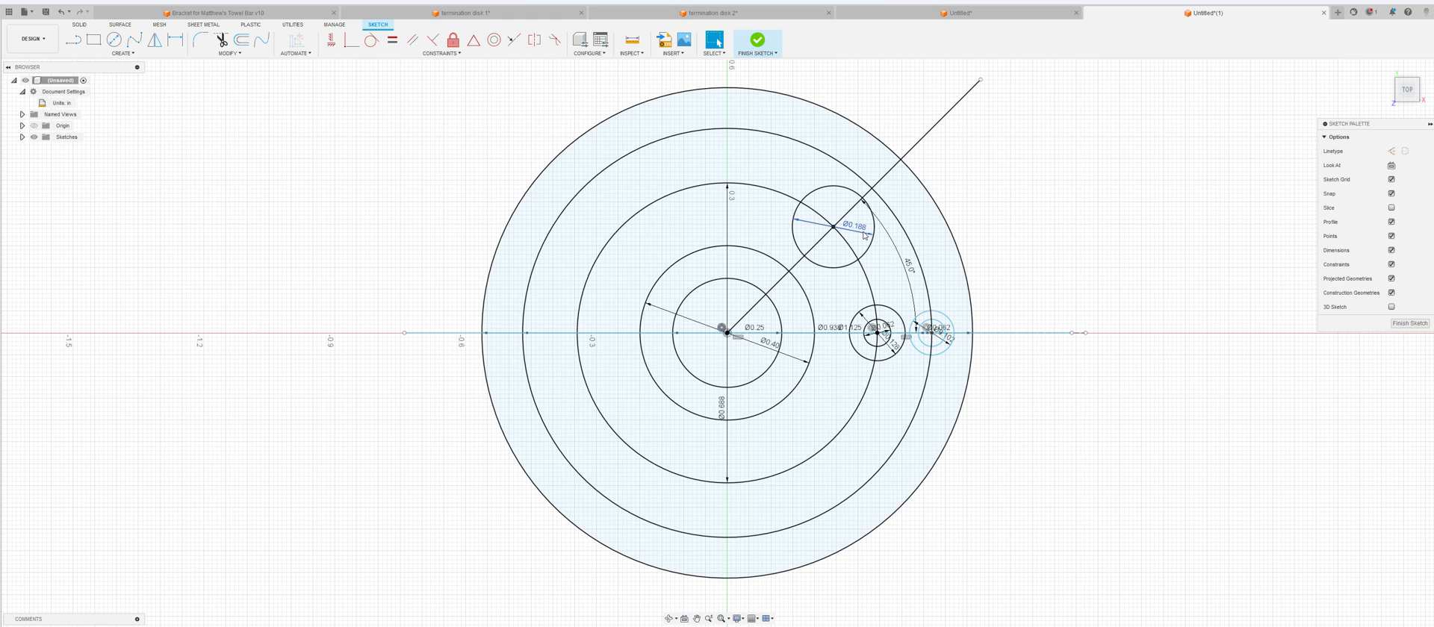
Create a full circular pattern of the 0.188-inch circle around the origin with a quantity of 4.
{"action": "left_click", "coordinate": [123, 54]}
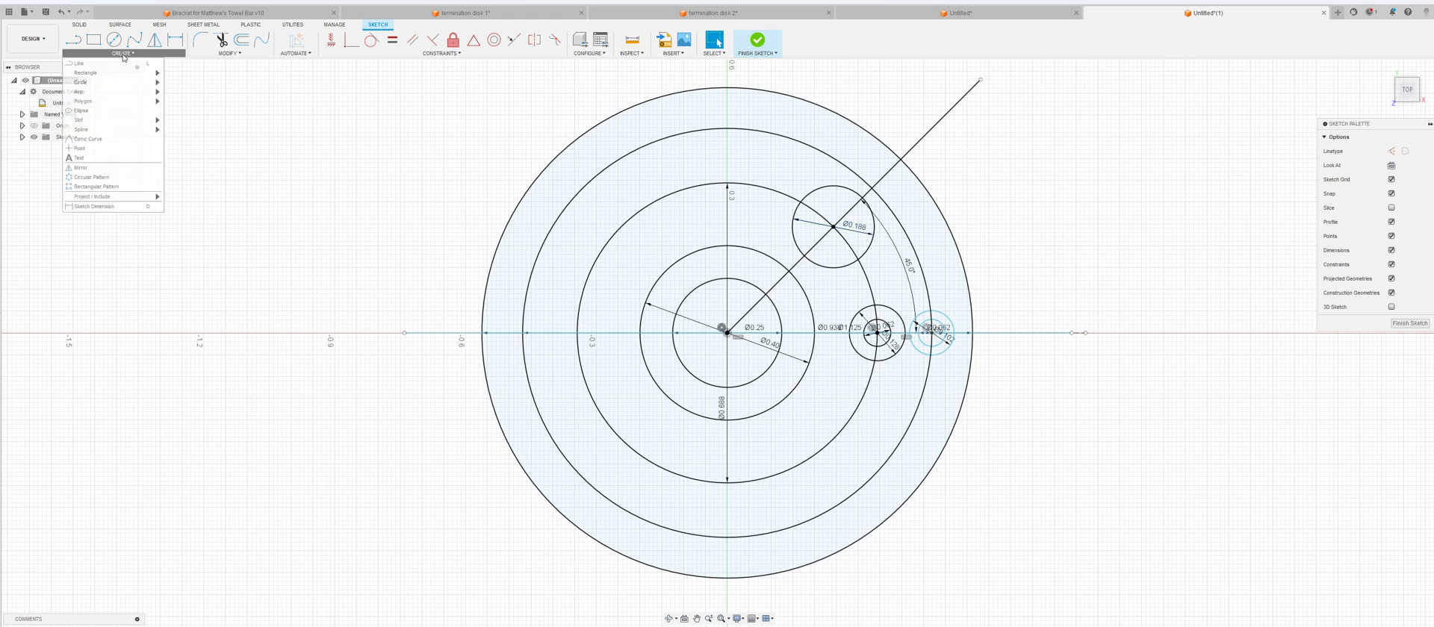
{"action": "left_click", "coordinate": [92, 177]}
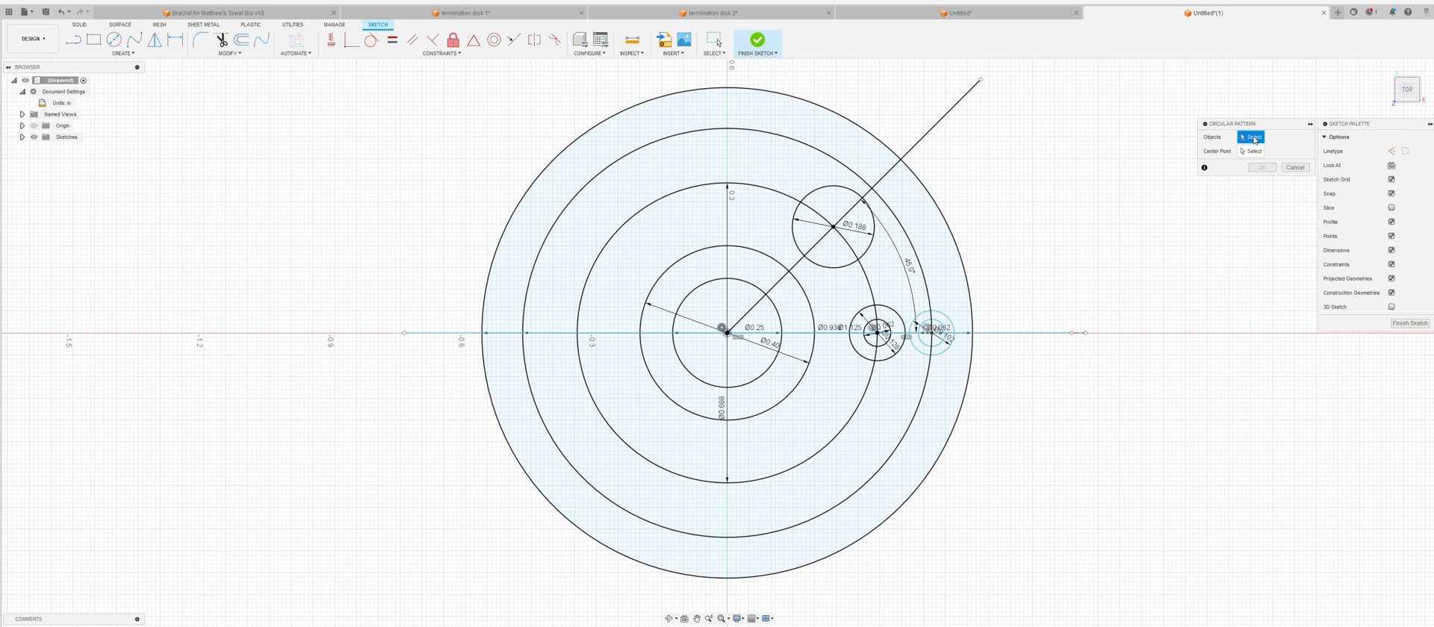
{"action": "left_click", "coordinate": [871, 254]}
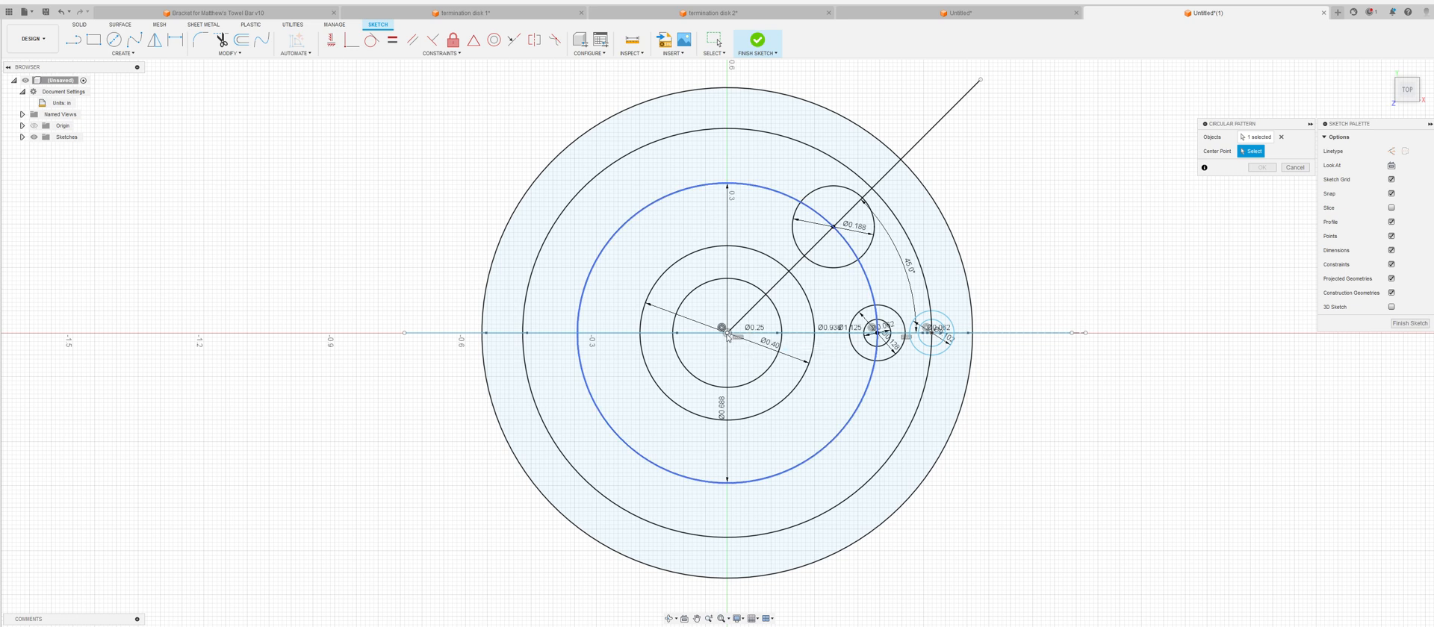
{"action": "left_click", "coordinate": [725, 333]}
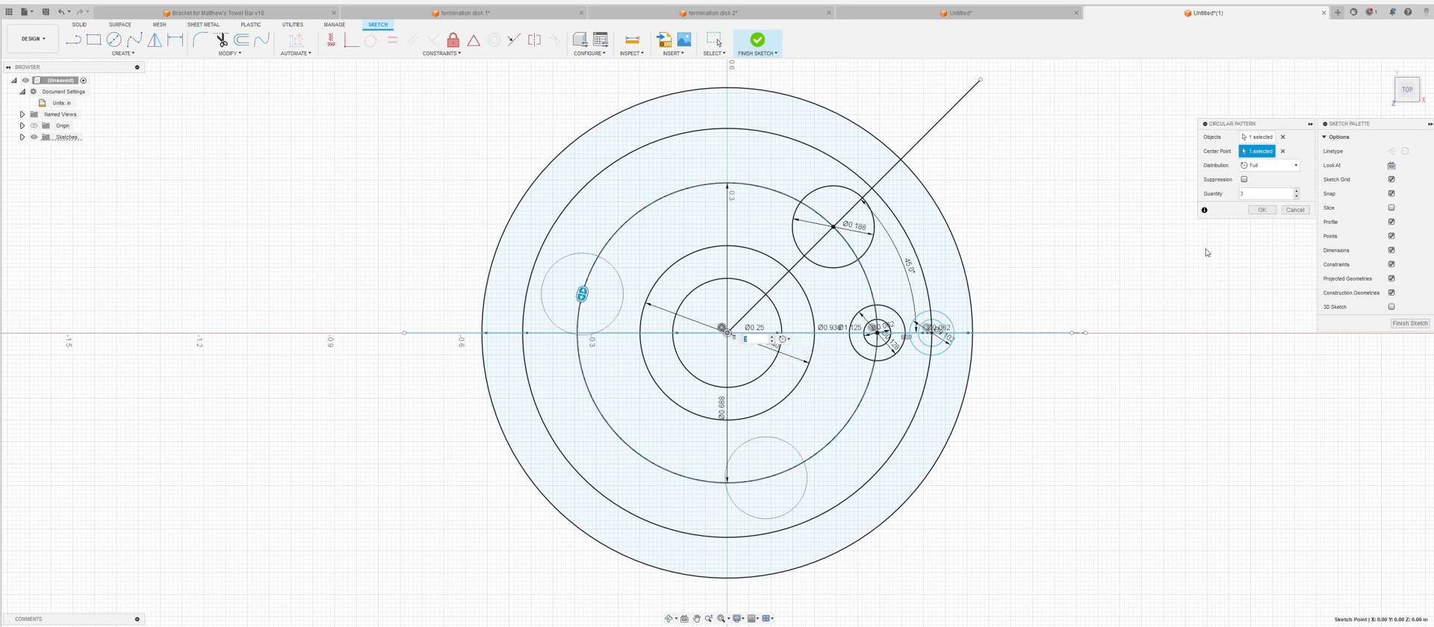
{"action": "left_click", "coordinate": [1296, 191]}
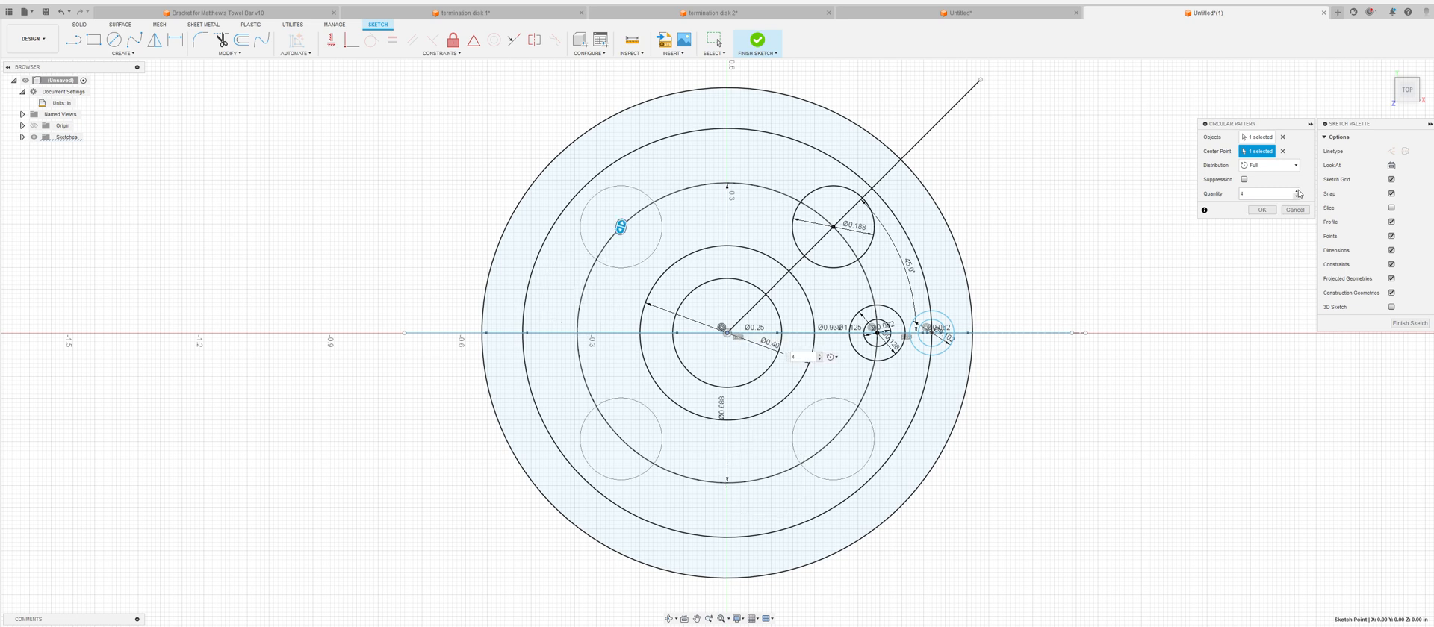
{"action": "left_click", "coordinate": [1261, 211]}
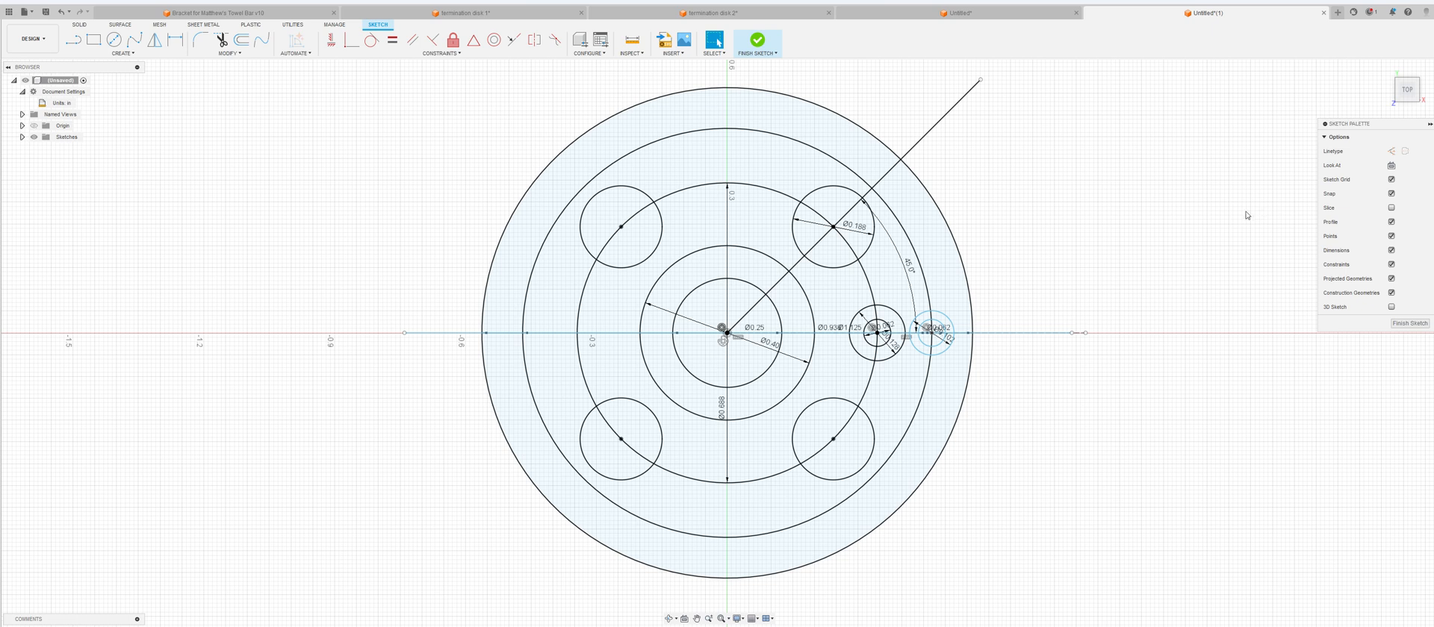
Create a full circular pattern of both small concentric circle pairs on the horizontal line around the origin, with a quantity of 4.
{"action": "left_click", "coordinate": [123, 54]}
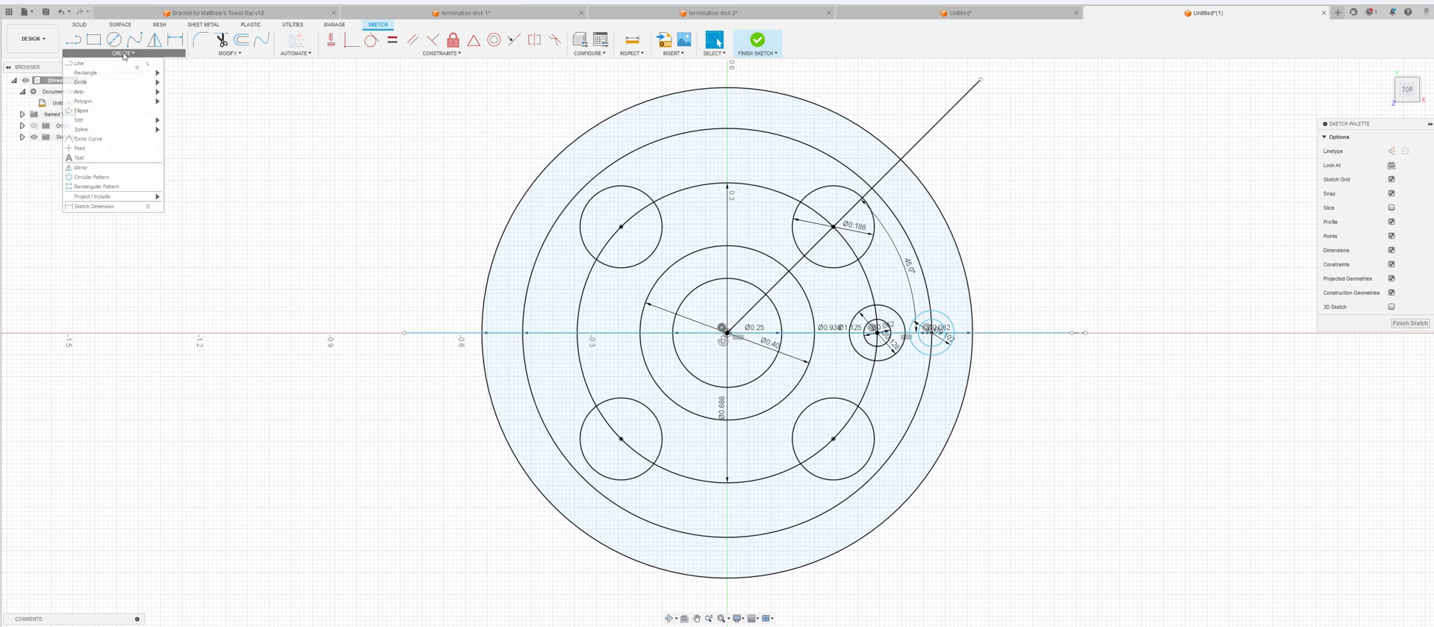
{"action": "left_click", "coordinate": [91, 177]}
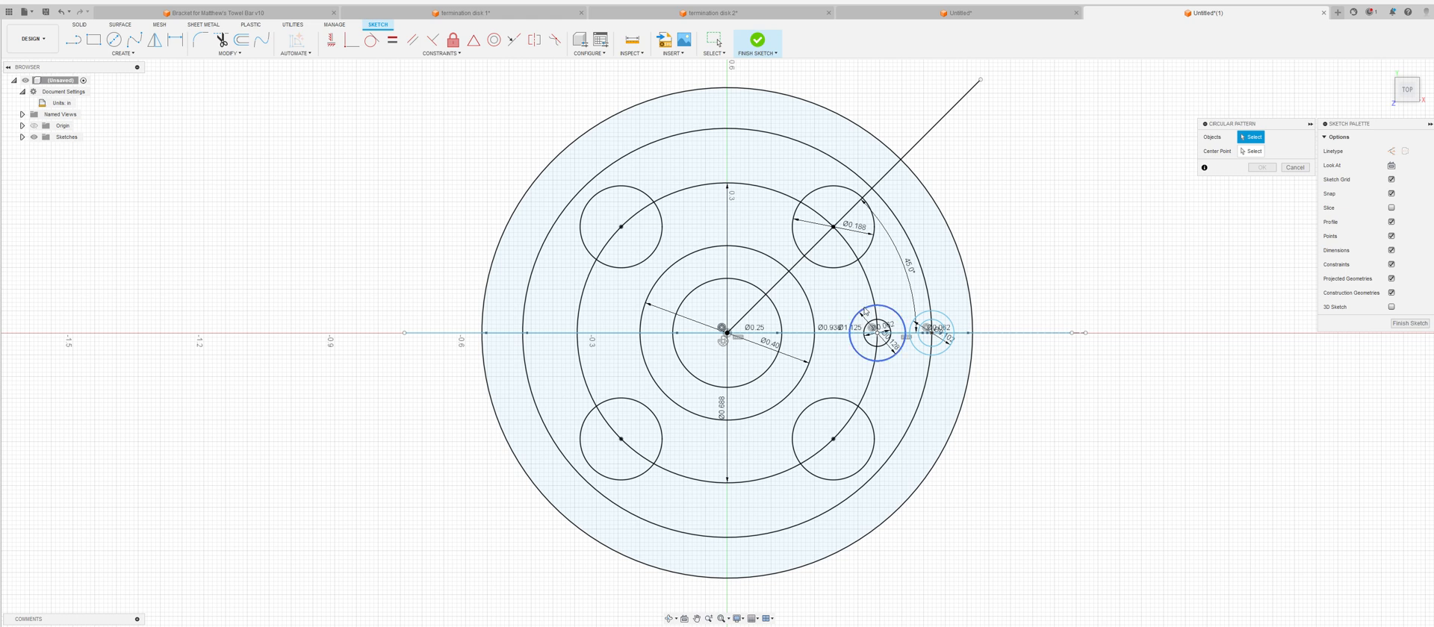
{"action": "left_click", "coordinate": [865, 312]}
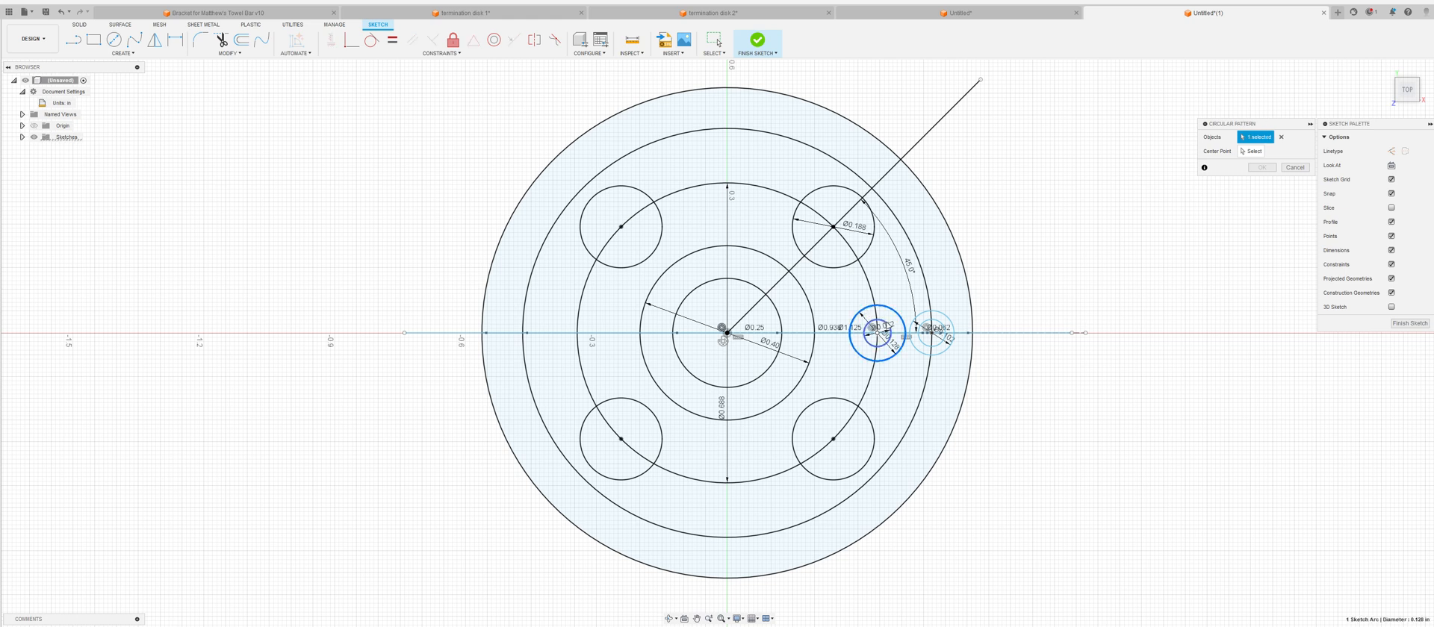
{"action": "left_click", "coordinate": [926, 316]}
{"action": "left_click", "coordinate": [926, 323]}
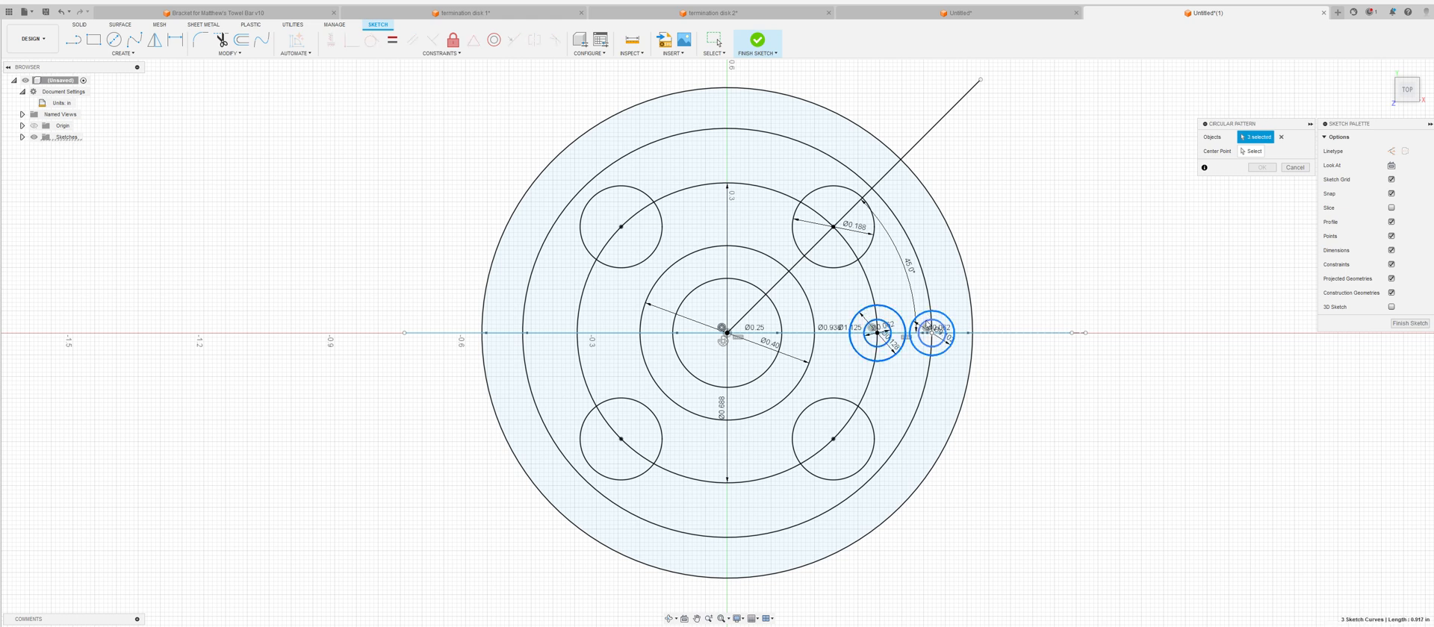
{"action": "left_click", "coordinate": [927, 327]}
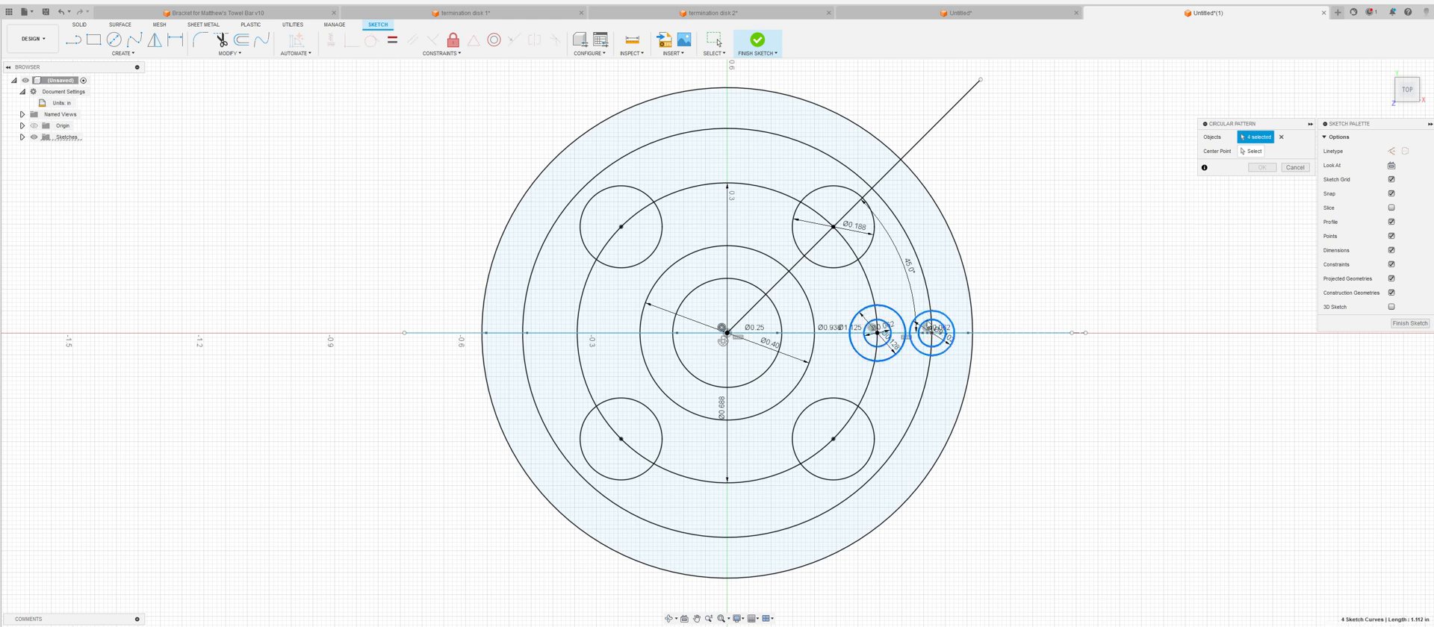
{"action": "left_click", "coordinate": [1251, 151]}
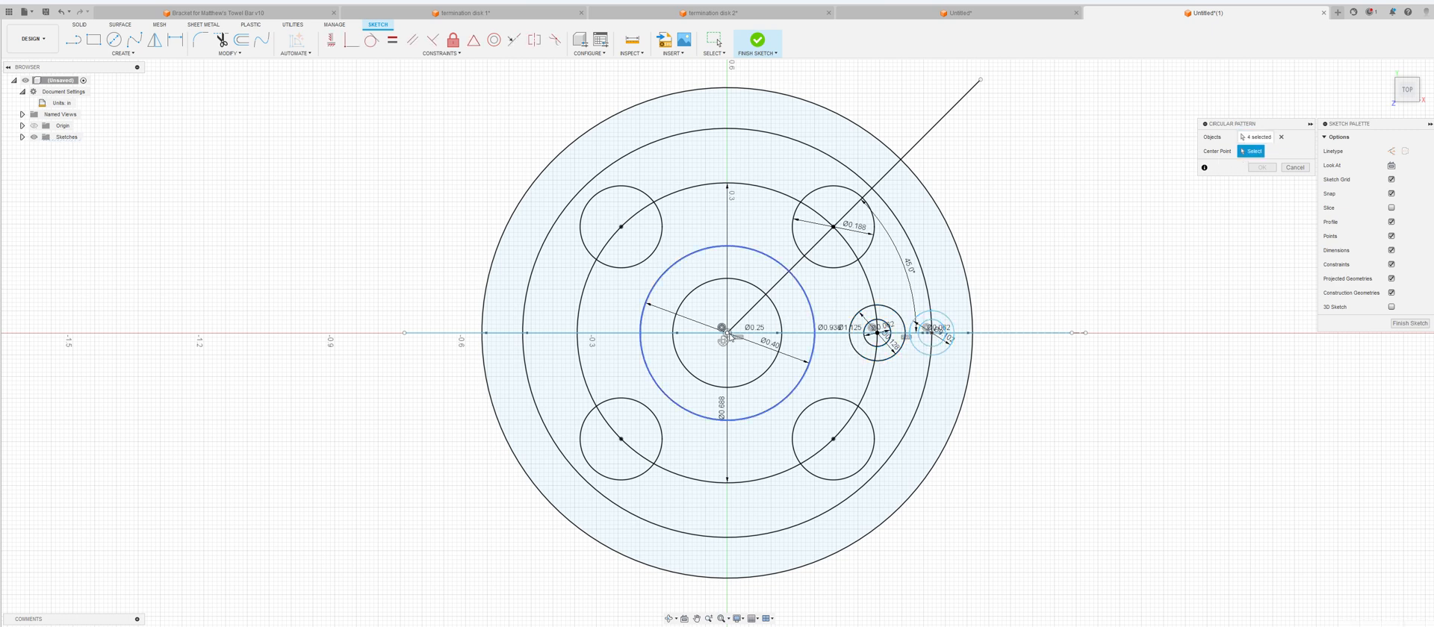
{"action": "left_click", "coordinate": [728, 334]}
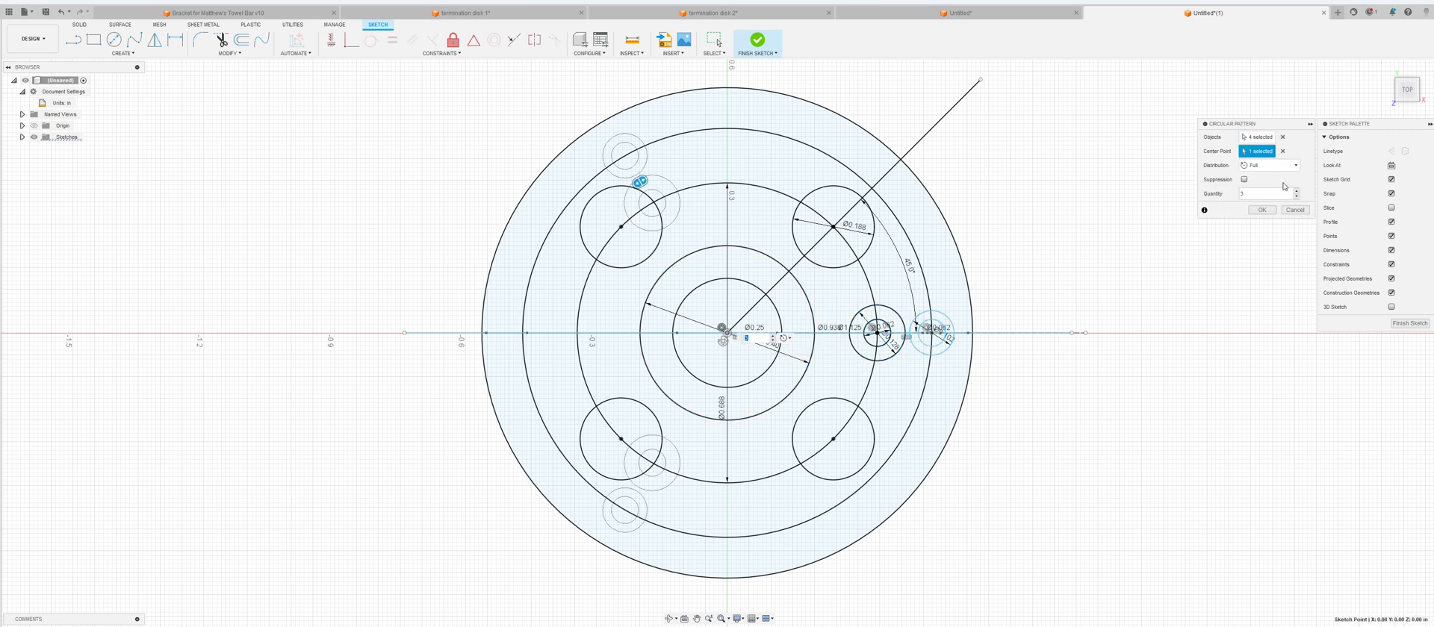
{"action": "left_click", "coordinate": [1296, 191]}
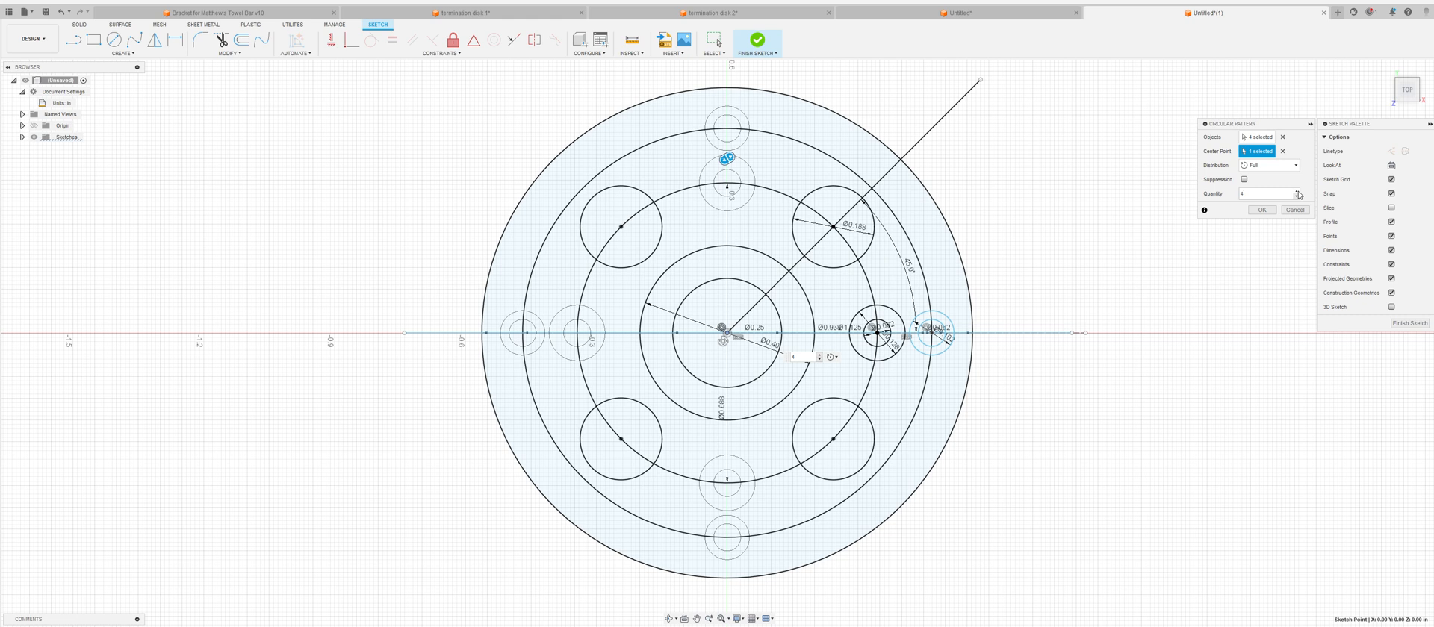
{"action": "left_click", "coordinate": [1261, 211]}
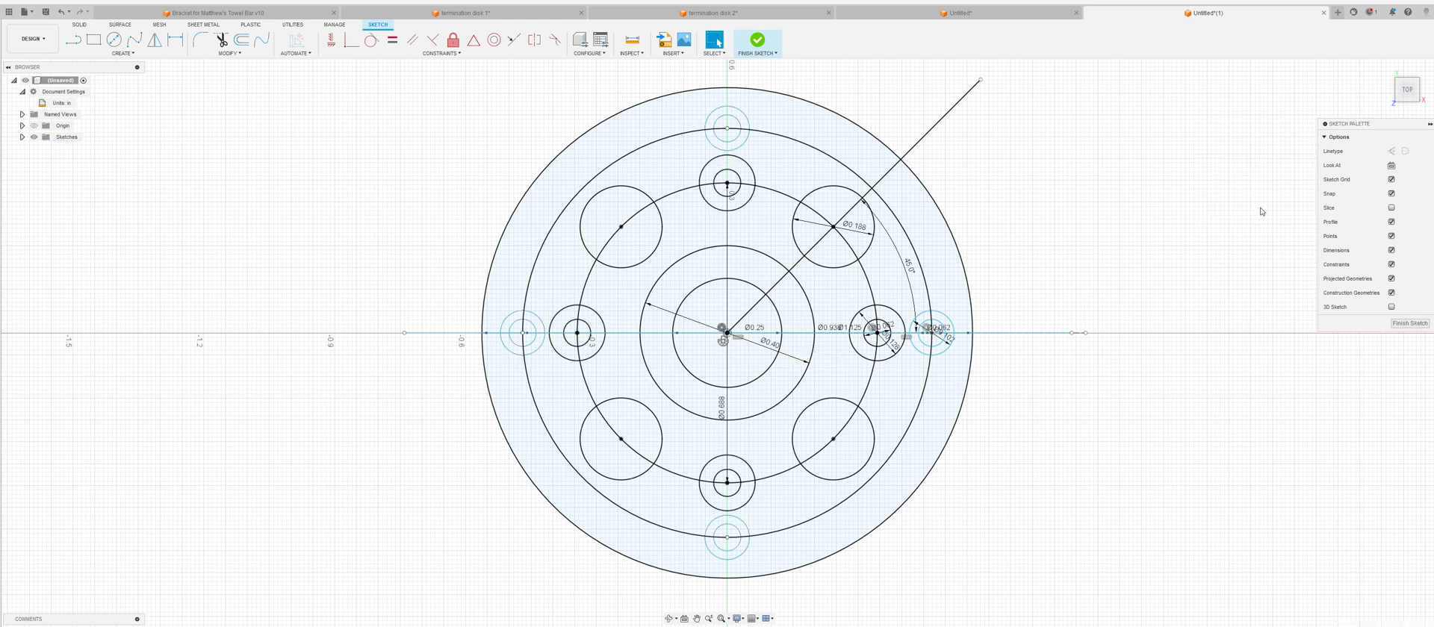
Finish the sketch and extrude all of its profiles downward into a solid disc.
{"action": "left_click", "coordinate": [1396, 326]}
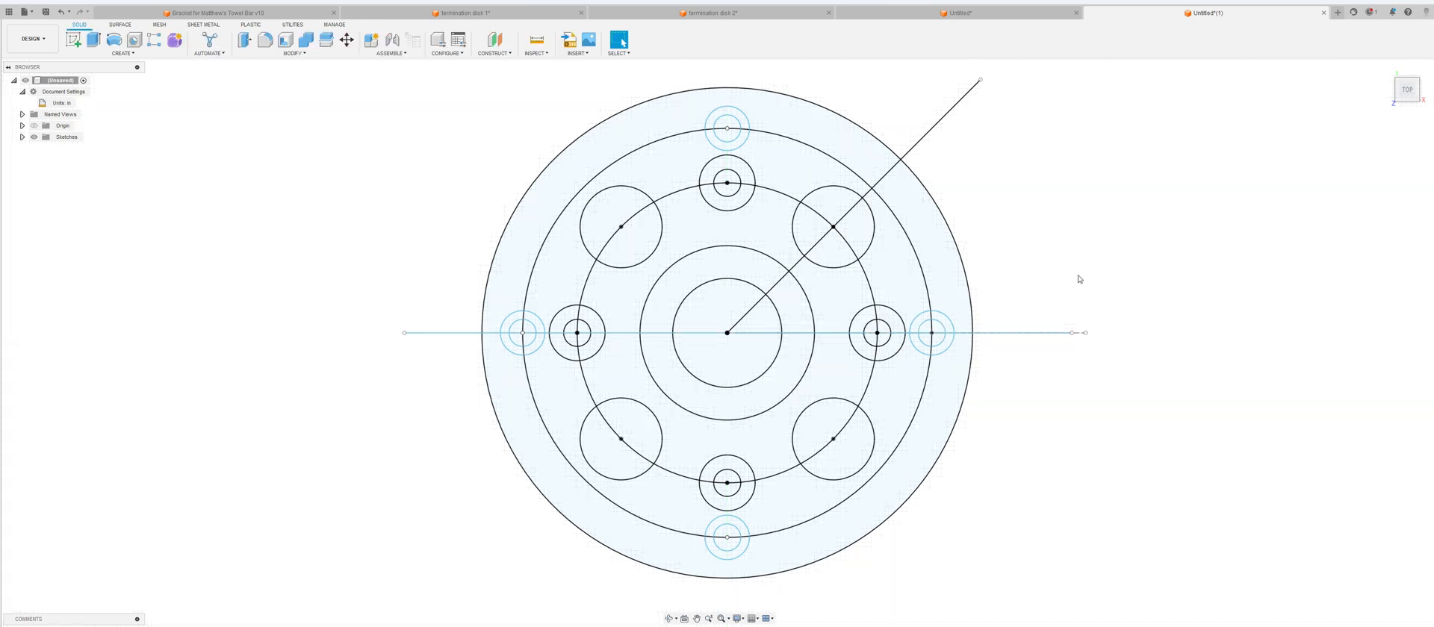
{"action": "middle_click_drag", "start_coordinate": [1138, 362], "coordinate": [1133, 307], "text": "shift"}
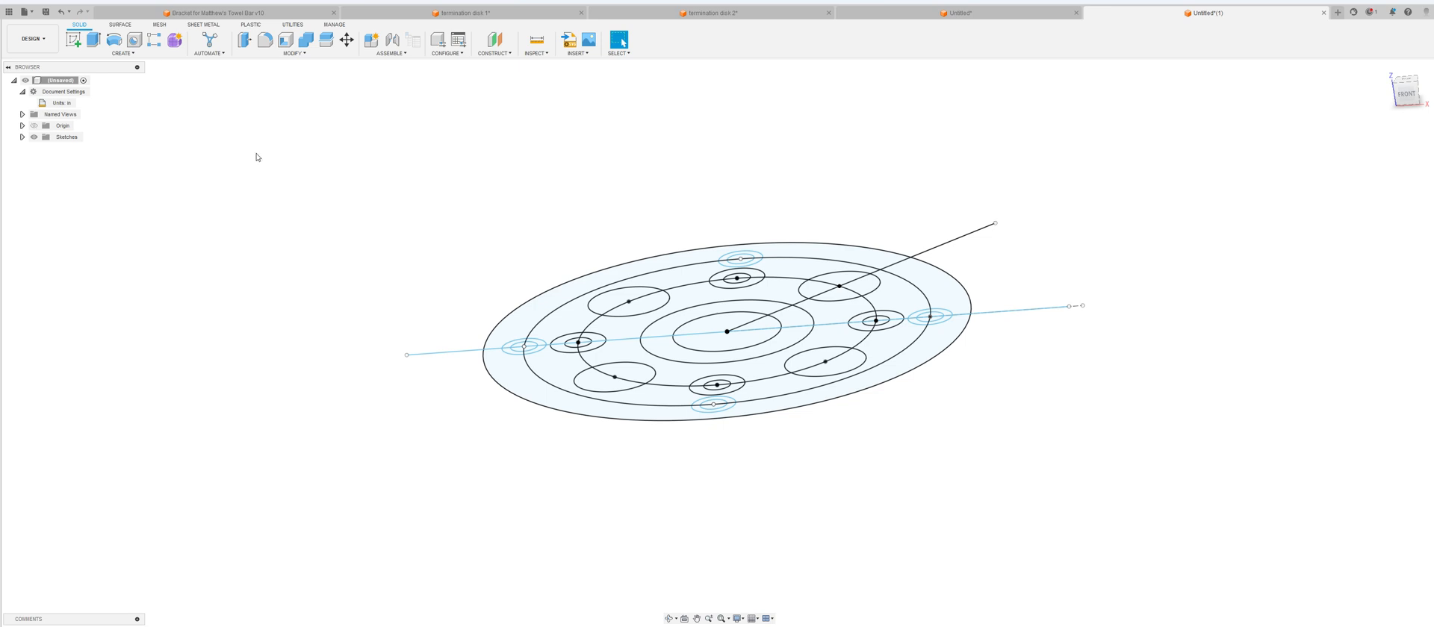
{"action": "left_click", "coordinate": [143, 55]}
{"action": "key", "text": "e"}
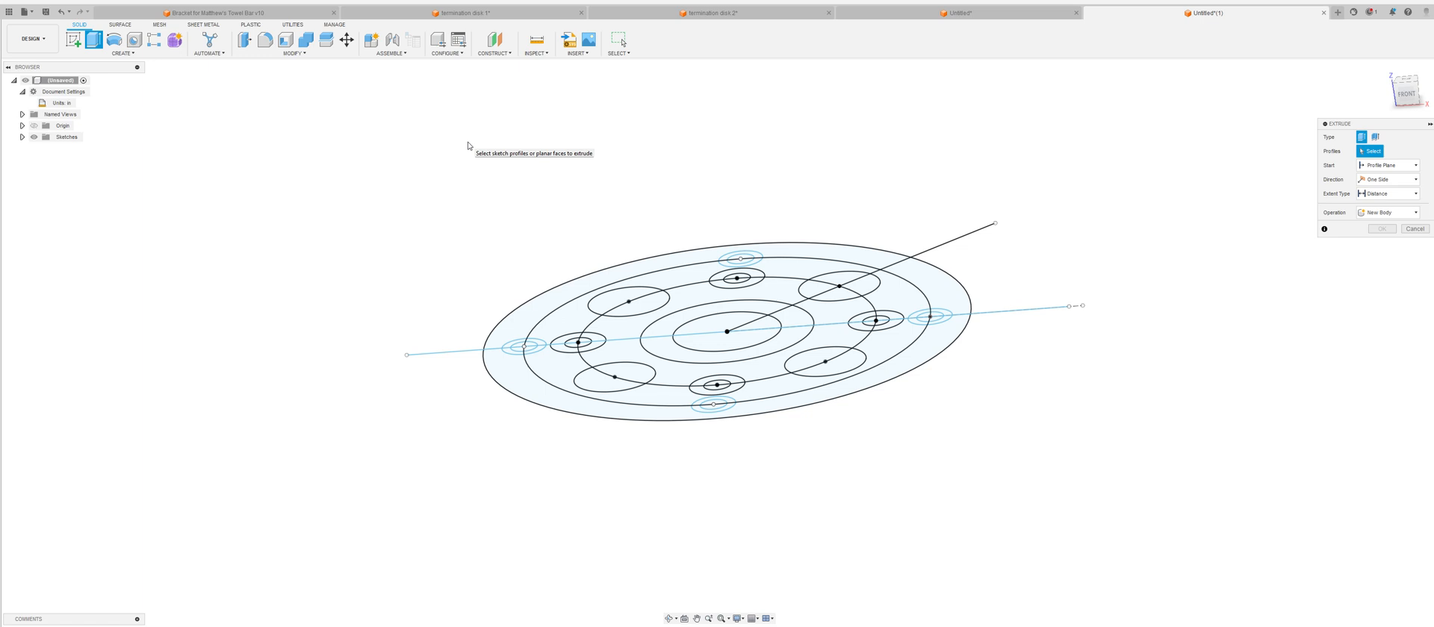
{"action": "mouse_move", "coordinate": [319, 137]}
{"action": "left_mouse_down"}
{"action": "mouse_move", "coordinate": [719, 225]}
{"action": "mouse_move", "coordinate": [1209, 510]}
{"action": "left_mouse_up"}
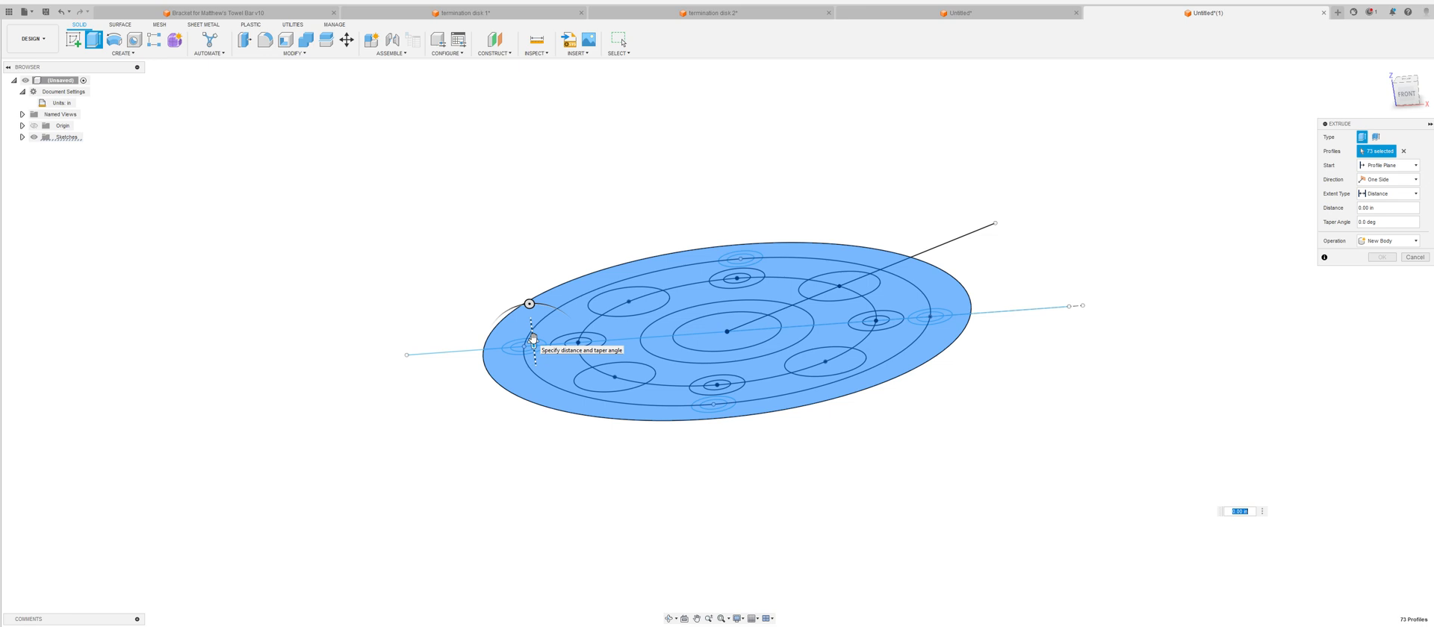
{"action": "left_click_drag", "start_coordinate": [532, 340], "coordinate": [533, 351]}
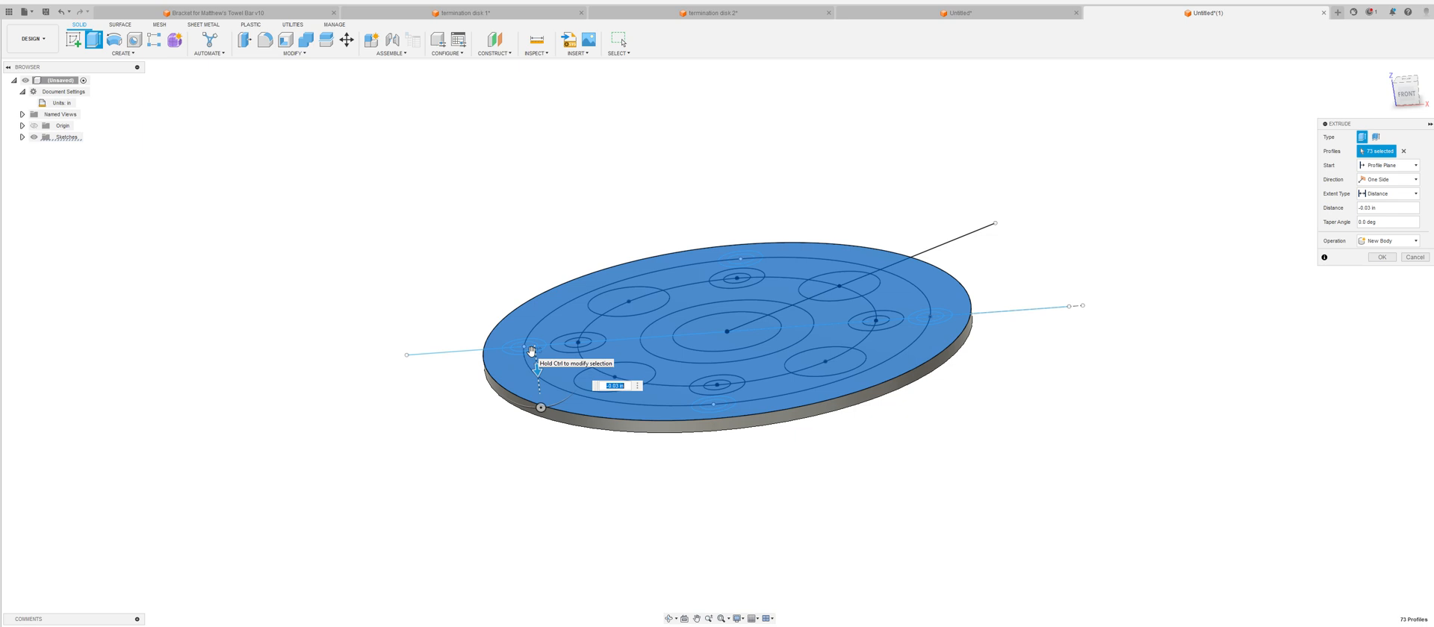
{"action": "key", "text": "BackSpace"}
{"action": "key", "text": "Return"}
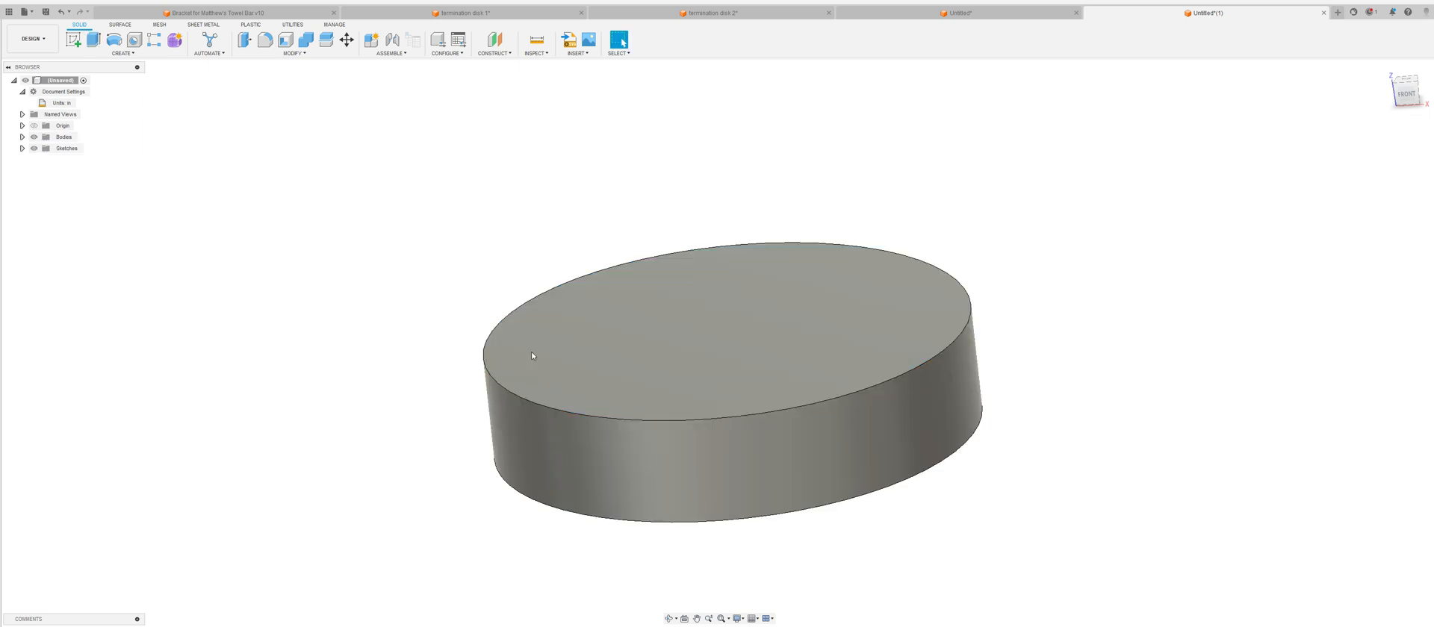
Show the disc's sketch again on top of the solid body.
{"action": "left_click", "coordinate": [22, 147]}
{"action": "left_click", "coordinate": [42, 160]}
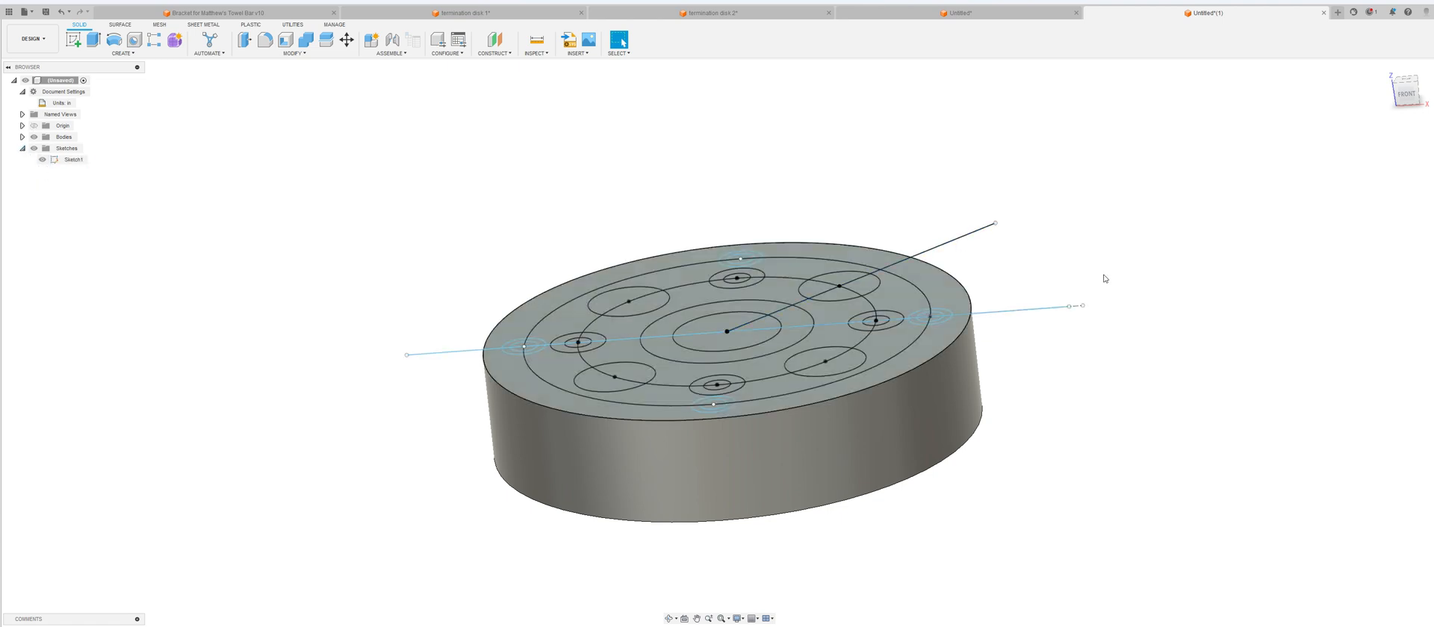
{"action": "middle_click_drag", "start_coordinate": [1106, 279], "coordinate": [1106, 283], "text": "shift"}
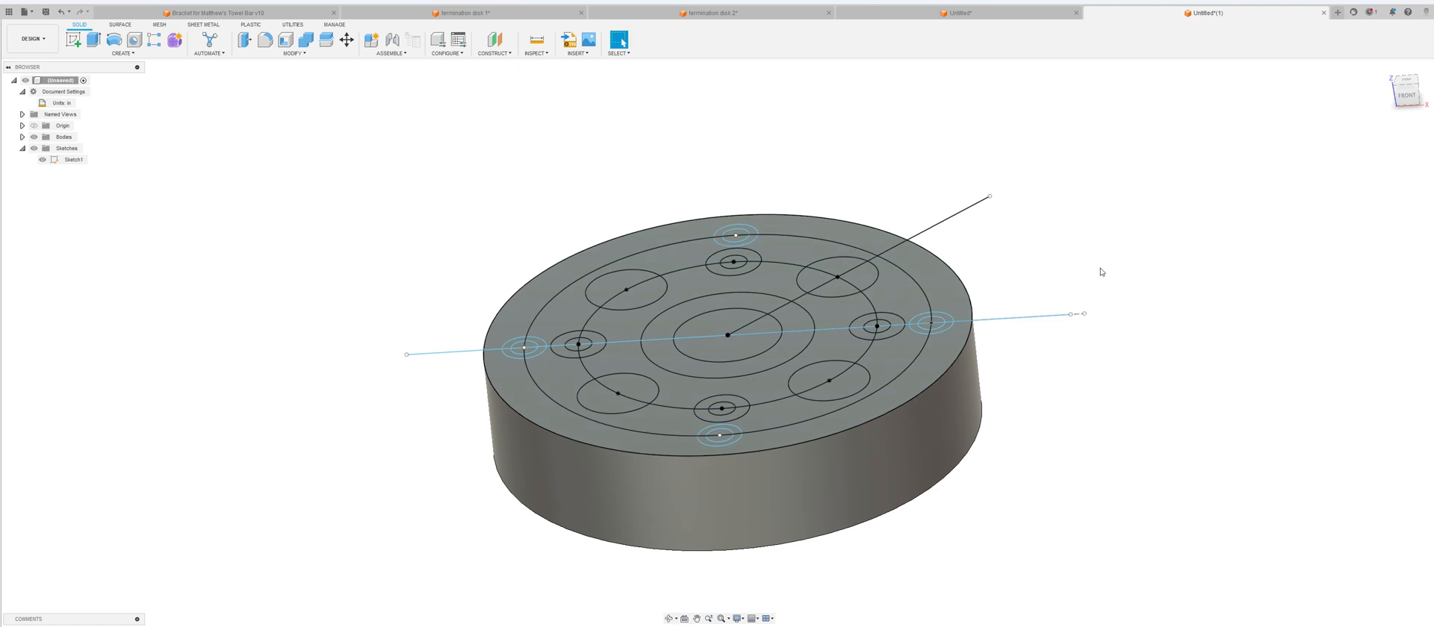
Start an extrusion with the two rear 0.188-inch circles and the inner small circles at the rear and left of the 0.688-inch circle.
{"action": "key", "text": "e"}
{"action": "left_click", "coordinate": [840, 262]}
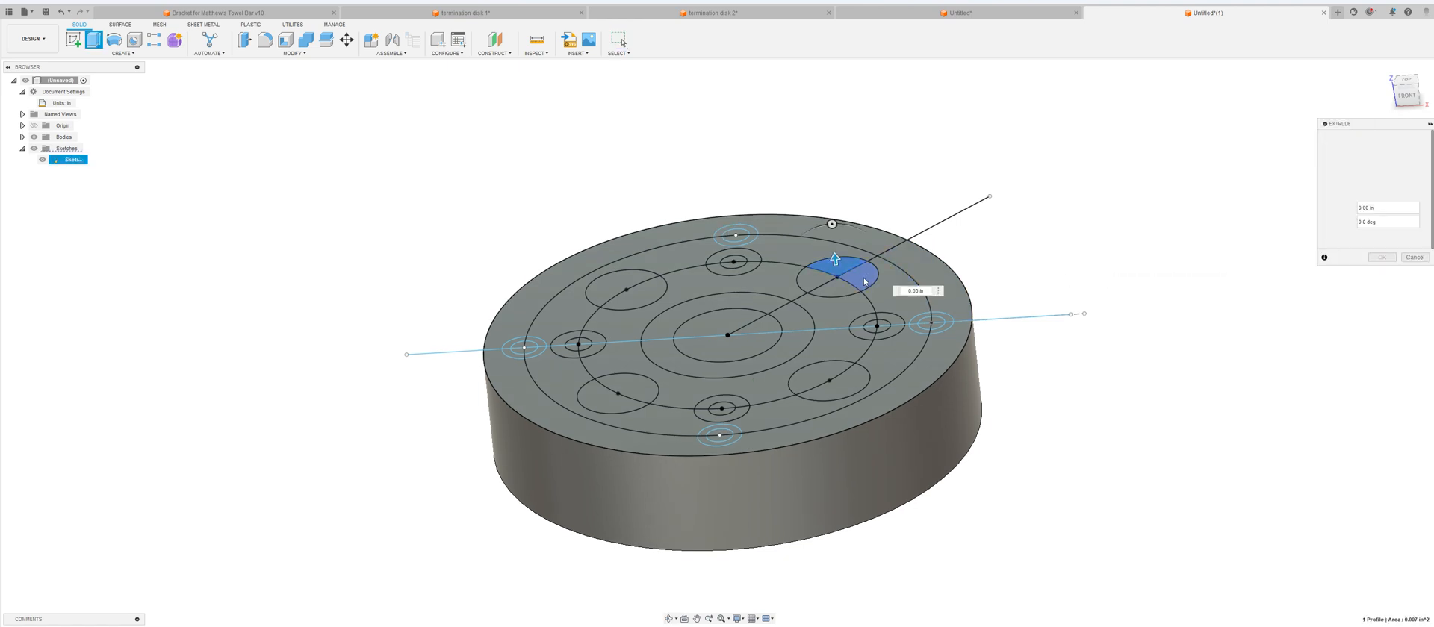
{"action": "left_click", "coordinate": [862, 273]}
{"action": "left_click", "coordinate": [806, 284]}
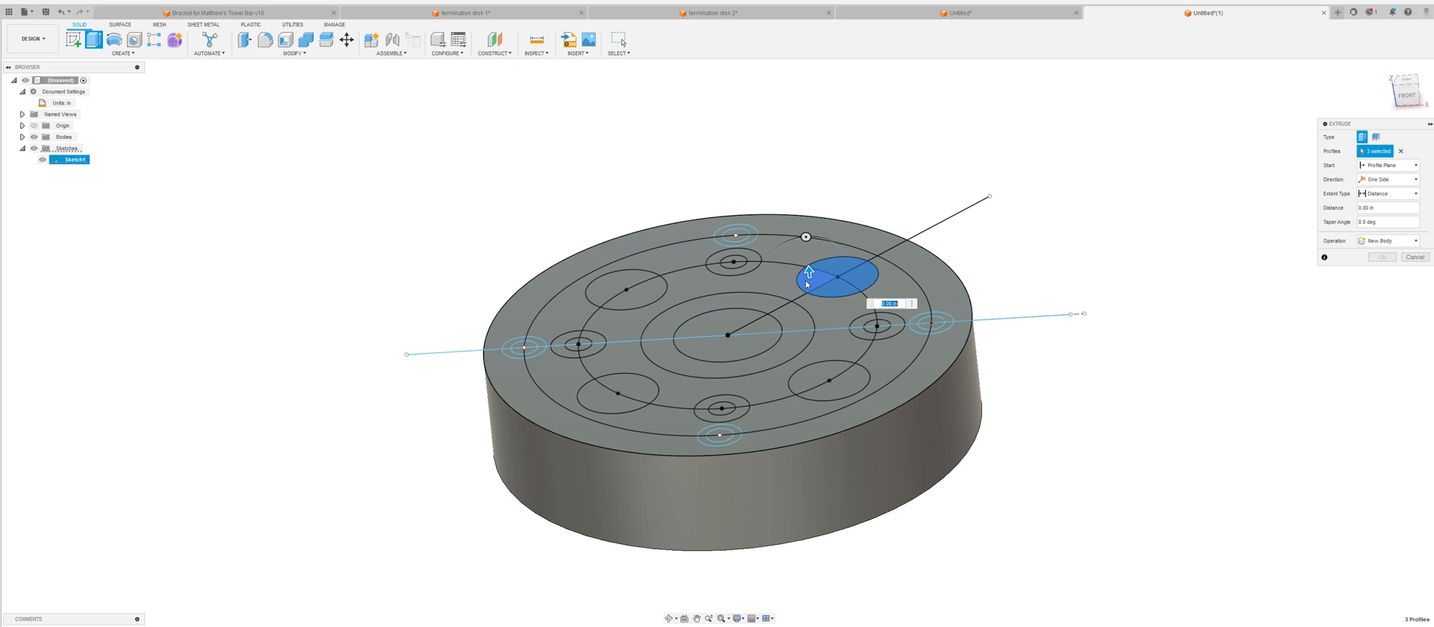
{"action": "left_click", "coordinate": [636, 278]}
{"action": "left_click", "coordinate": [654, 294]}
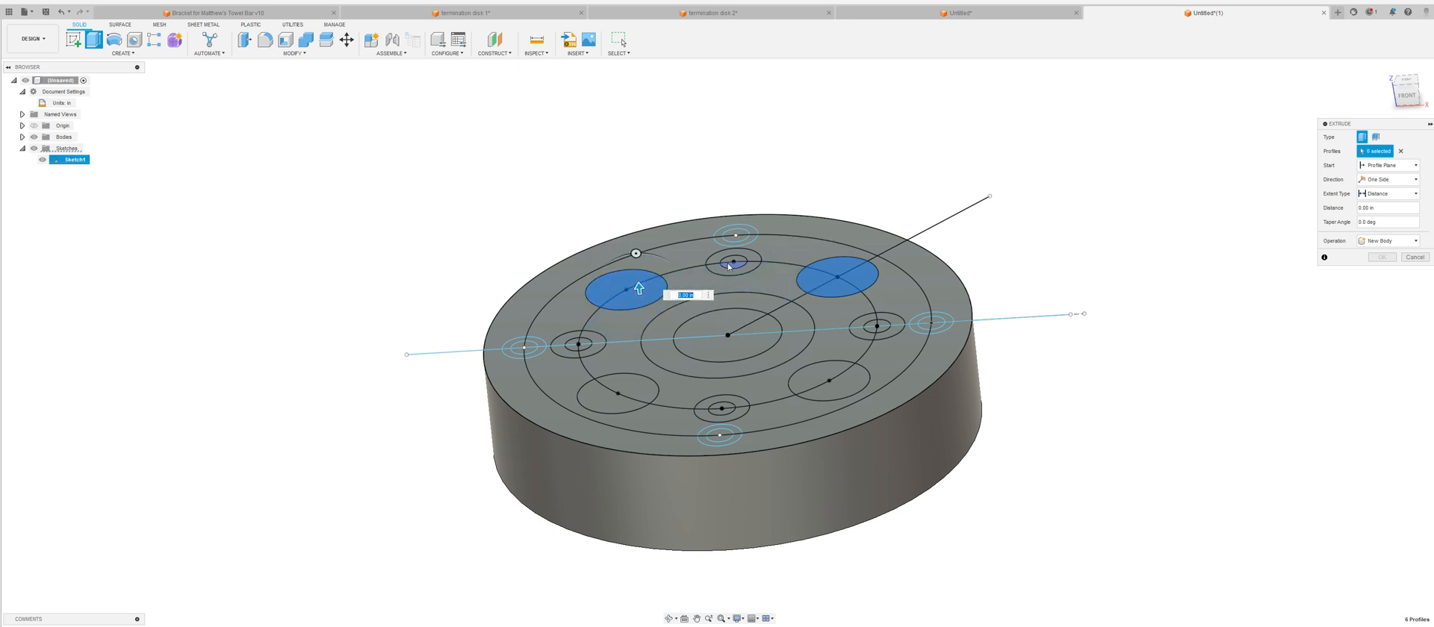
{"action": "left_click", "coordinate": [728, 266]}
{"action": "left_click", "coordinate": [734, 258]}
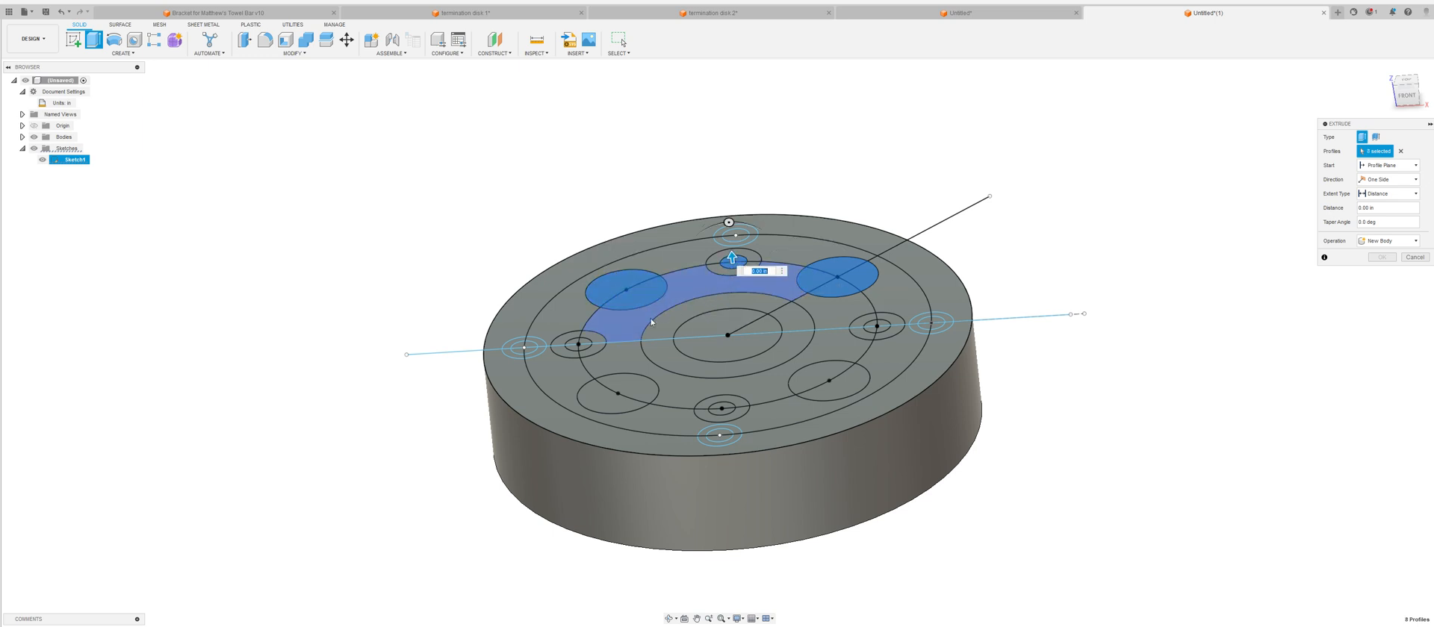
{"action": "left_click", "coordinate": [583, 346]}
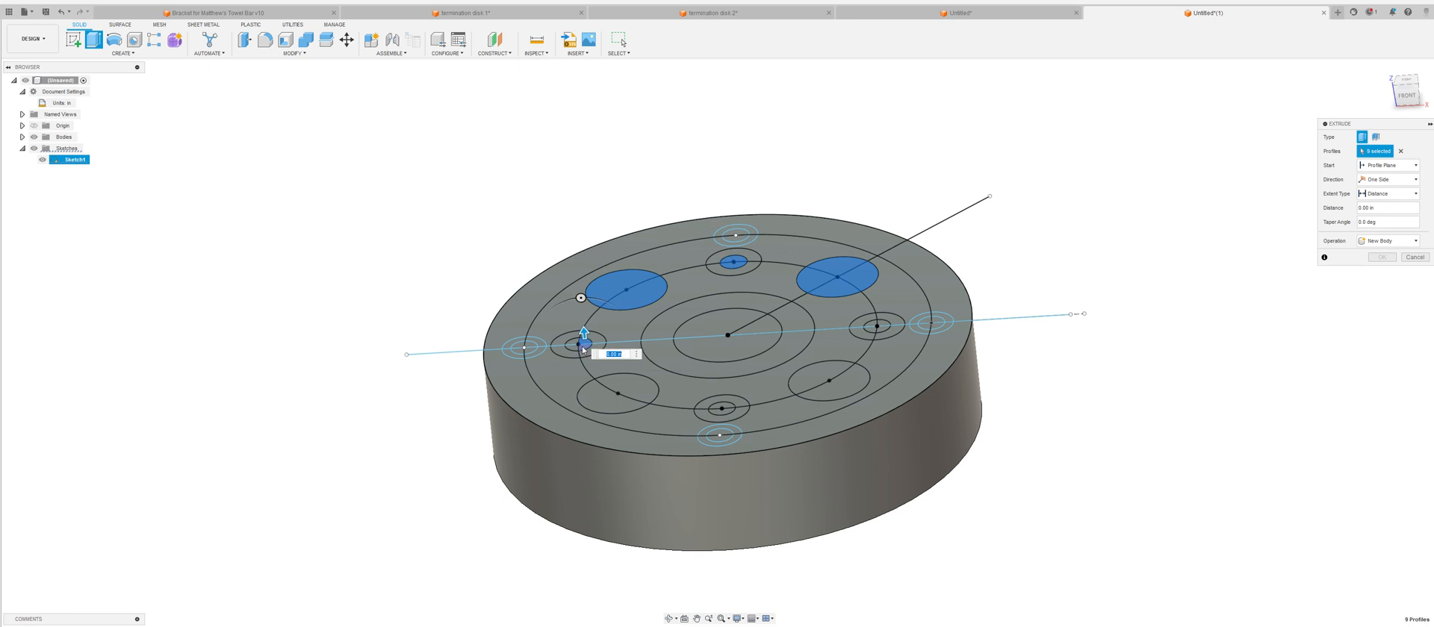
{"action": "left_click", "coordinate": [572, 348]}
{"action": "left_click", "coordinate": [575, 346]}
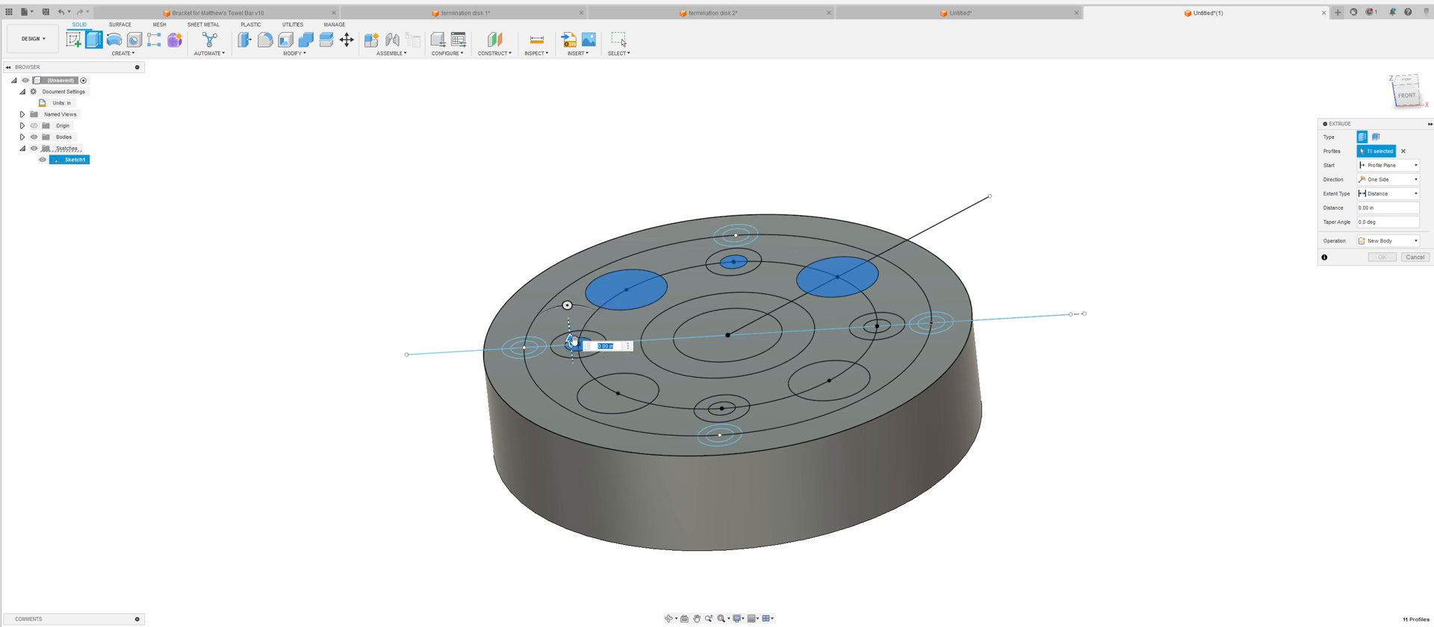
{"action": "scroll", "coordinate": [585, 346], "scroll_direction": "up", "scroll_amount": 3}
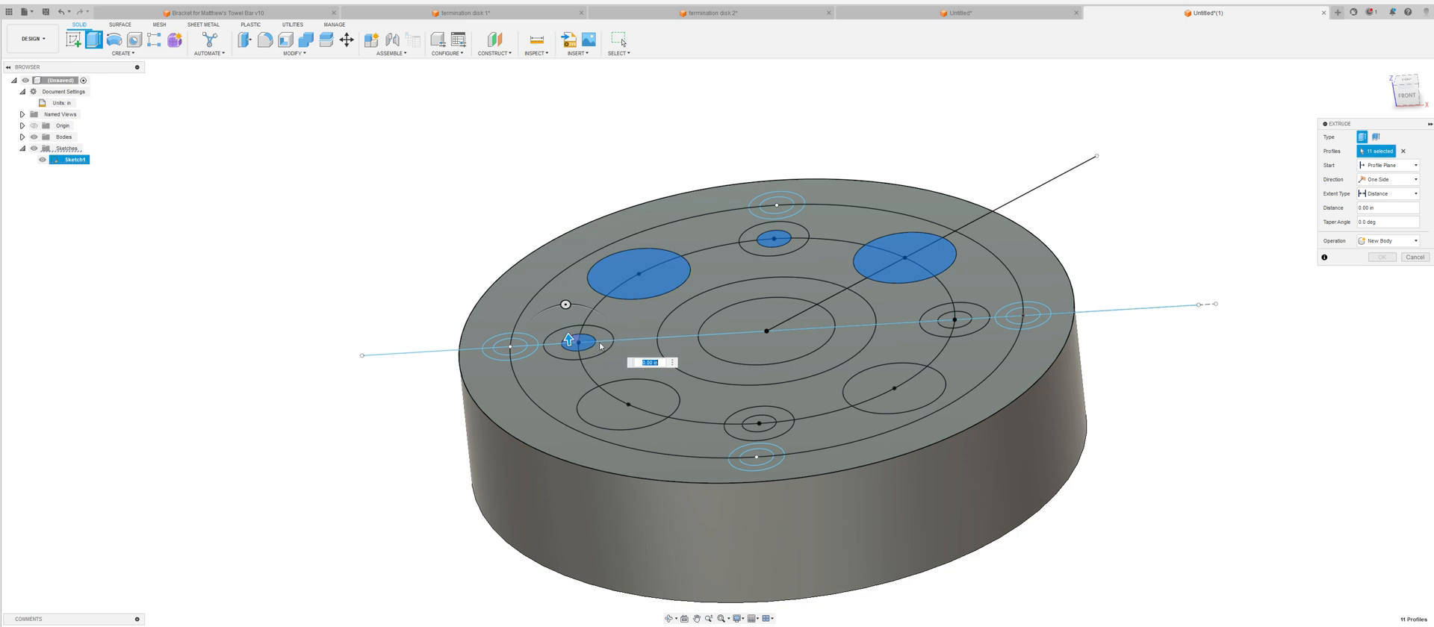
Add the two front 0.188-inch circles and the front and right inner small circles to the extrusion profiles.
{"action": "left_click", "coordinate": [649, 407]}
{"action": "left_click", "coordinate": [627, 421]}
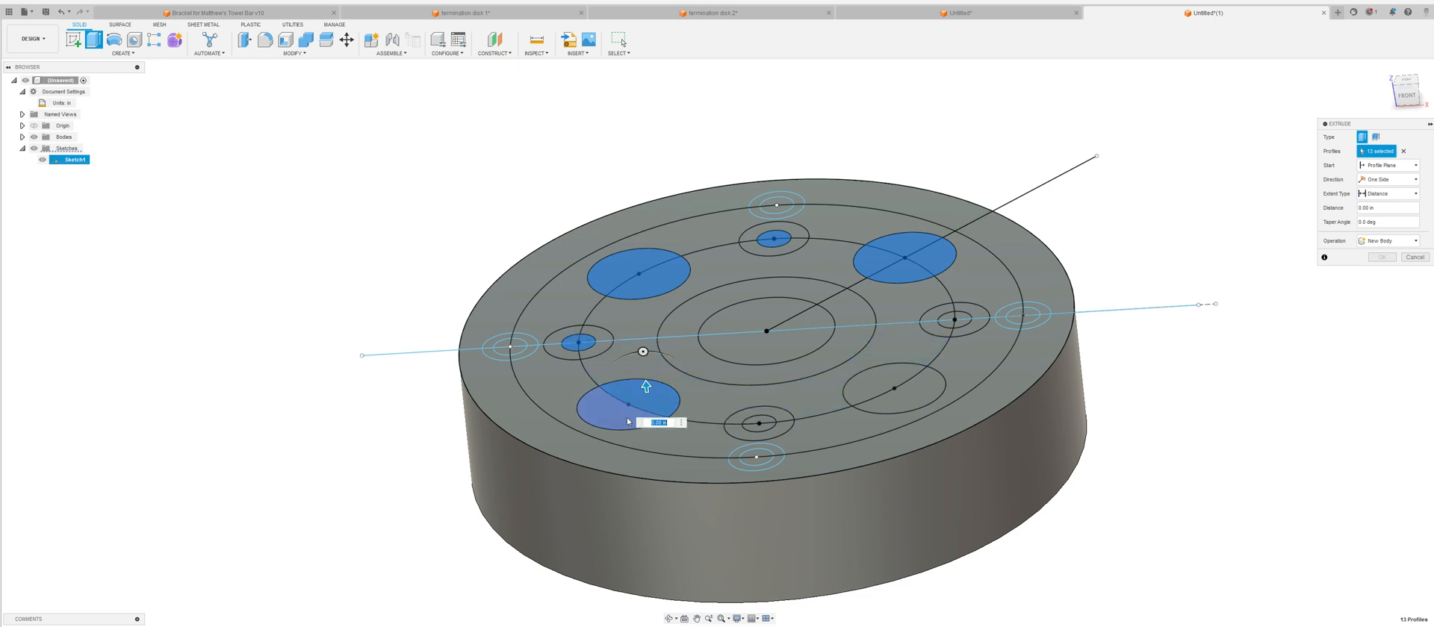
{"action": "left_click", "coordinate": [757, 420]}
{"action": "left_click", "coordinate": [762, 428]}
{"action": "left_click", "coordinate": [885, 377]}
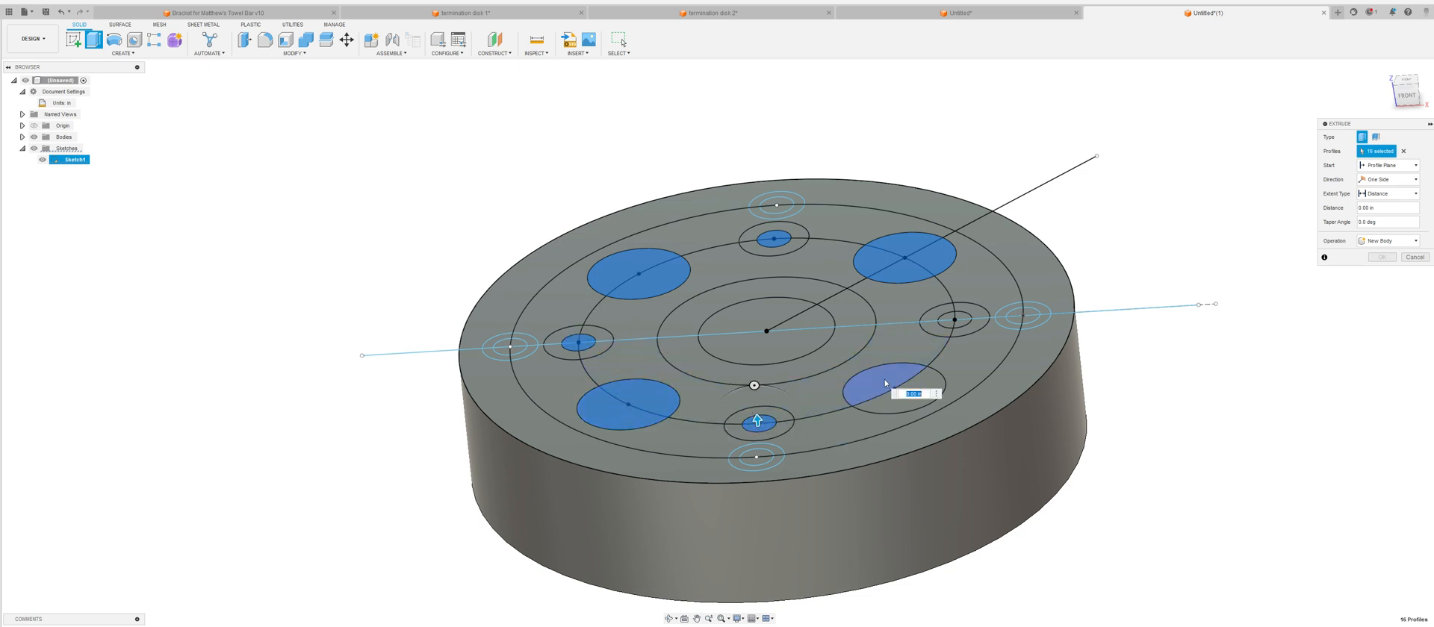
{"action": "left_click", "coordinate": [947, 321]}
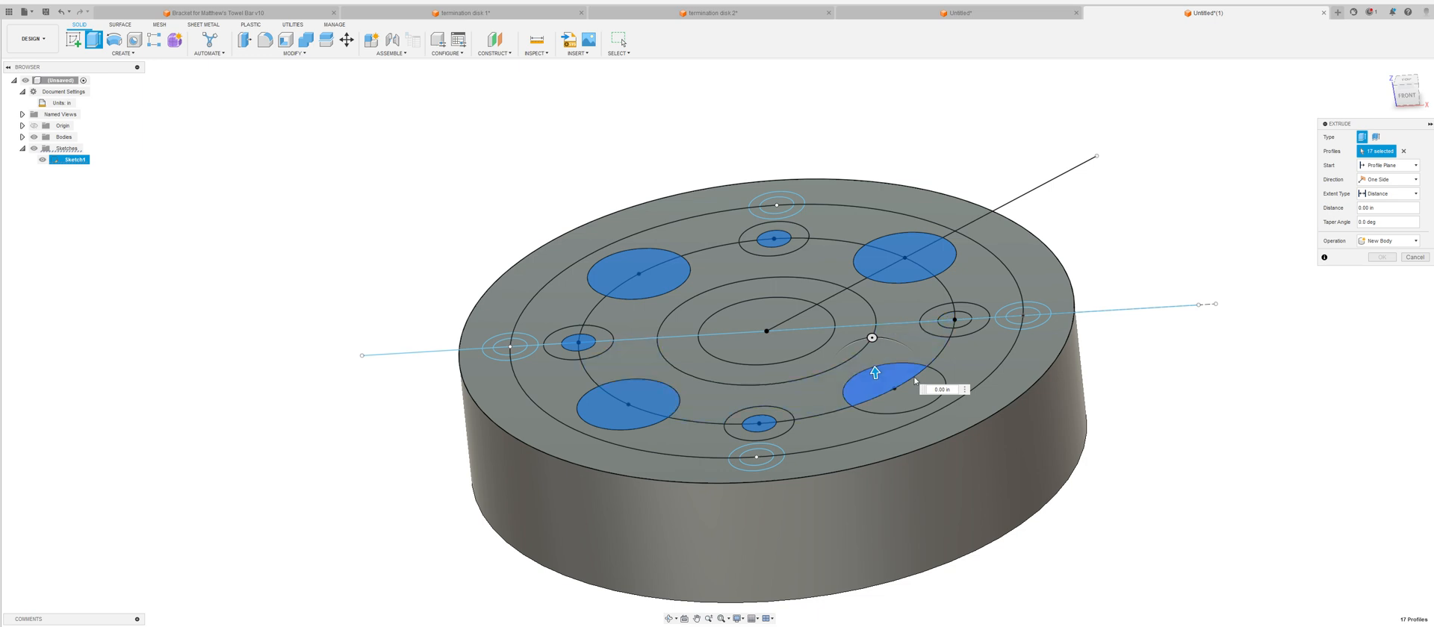
{"action": "left_click", "coordinate": [903, 399]}
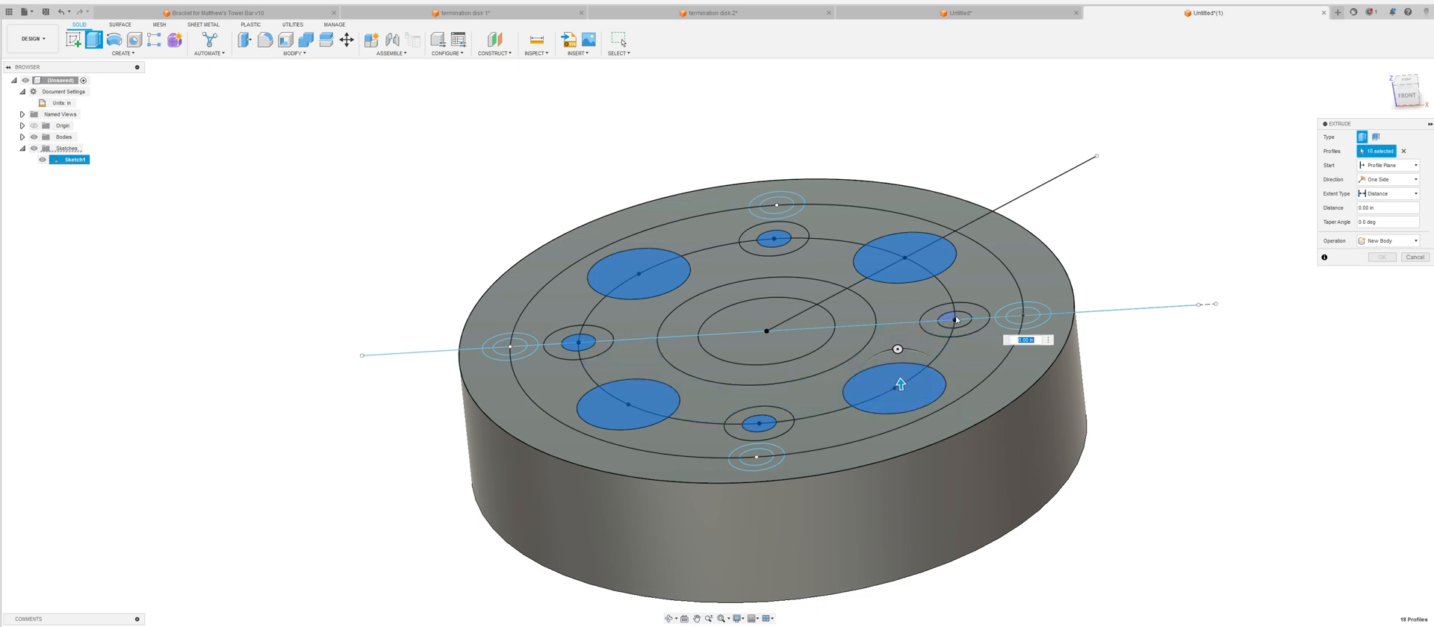
{"action": "left_click", "coordinate": [953, 317]}
{"action": "left_click", "coordinate": [967, 315]}
{"action": "left_click", "coordinate": [952, 324]}
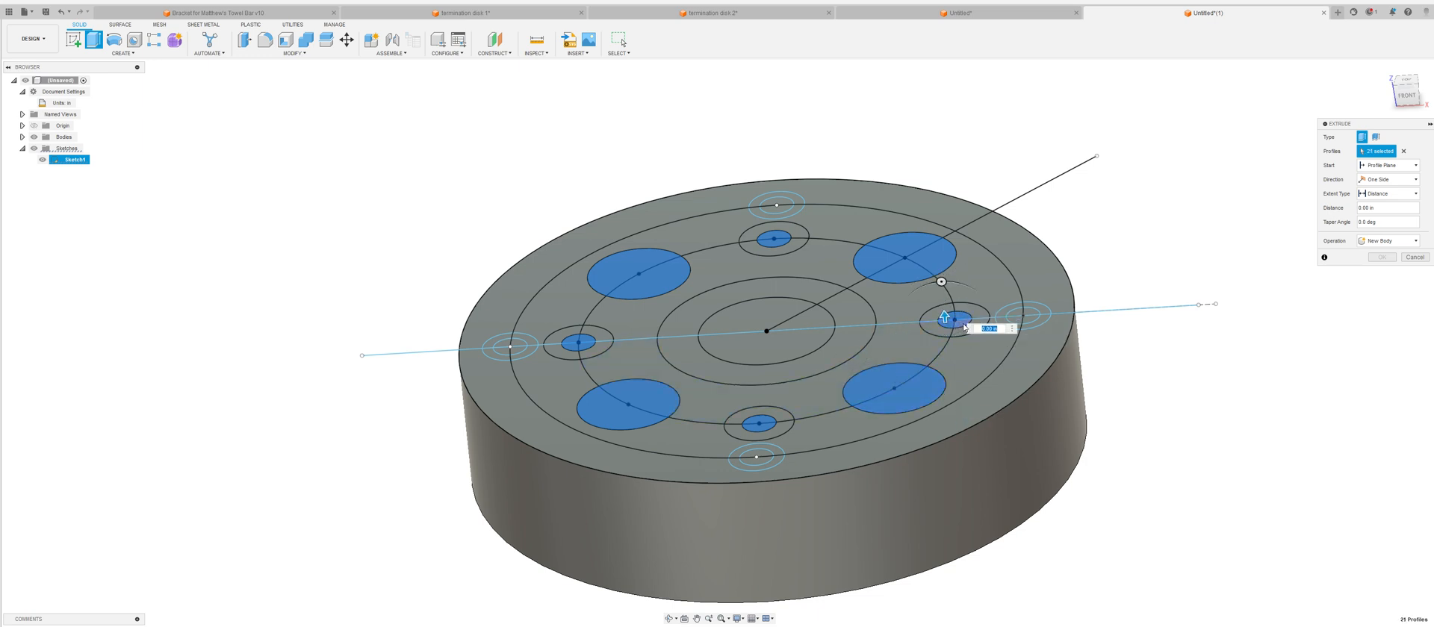
Add the 0.062-inch circle on the right side of the outer bolt circle to the extrusion profiles.
{"action": "left_click", "coordinate": [1029, 314]}
{"action": "left_click", "coordinate": [1031, 313]}
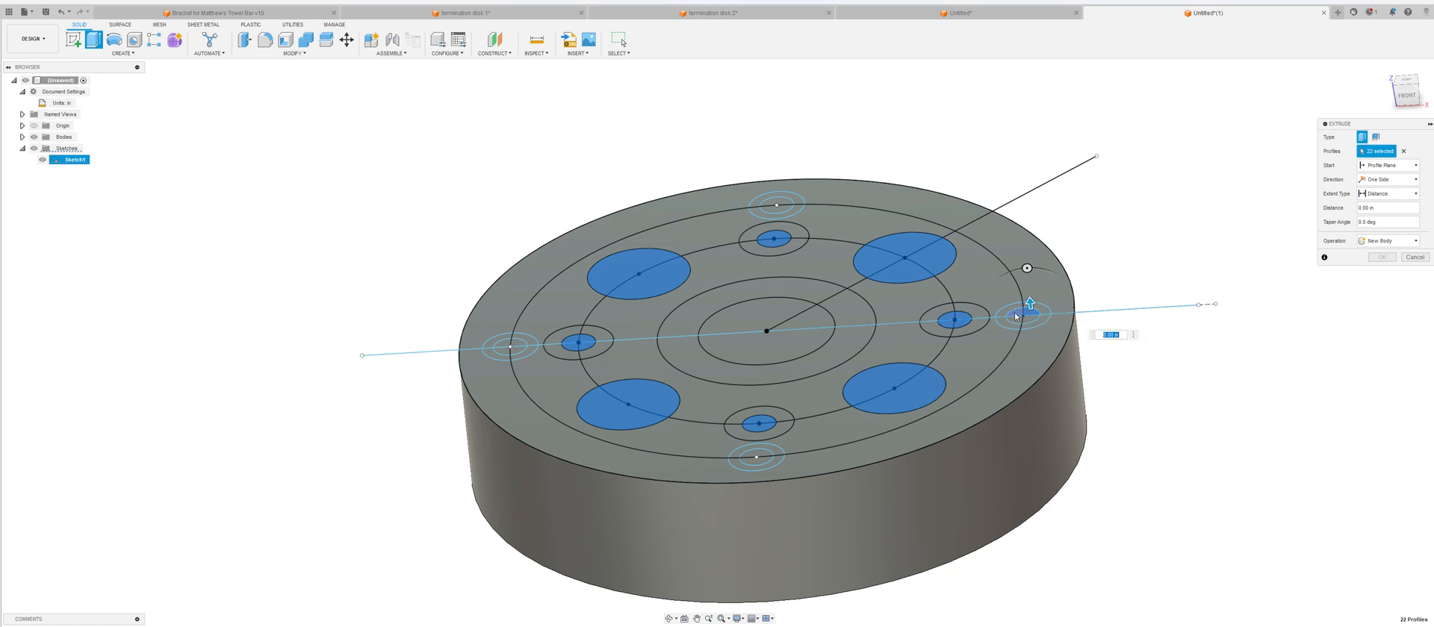
{"action": "left_click", "coordinate": [1018, 312]}
{"action": "left_click", "coordinate": [1022, 321]}
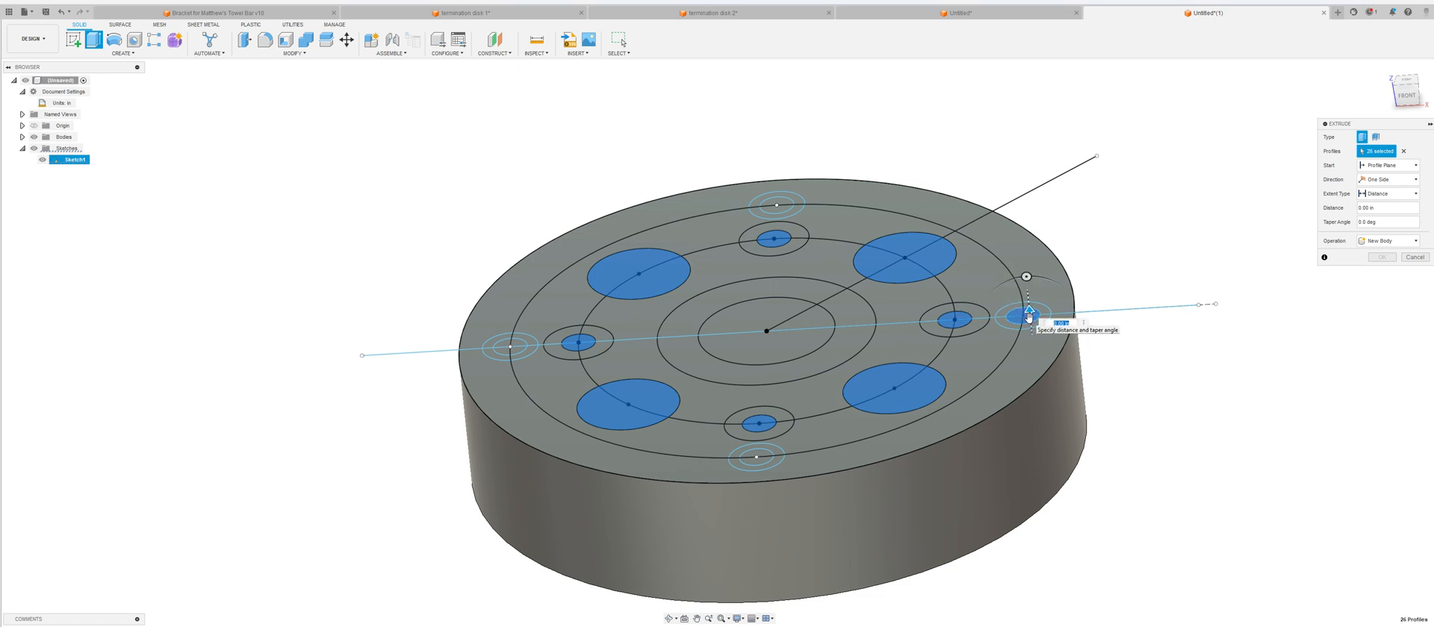
Cut the selected hole profiles through the disc with extent type To Object, ending at the bottom face.
{"action": "mouse_move", "coordinate": [1203, 282]}
{"action": "middle_mouse_down", "text": "shift"}
{"action": "mouse_move", "coordinate": [1194, 260]}
{"action": "mouse_move", "coordinate": [1203, 272]}
{"action": "middle_mouse_up", "text": "shift"}
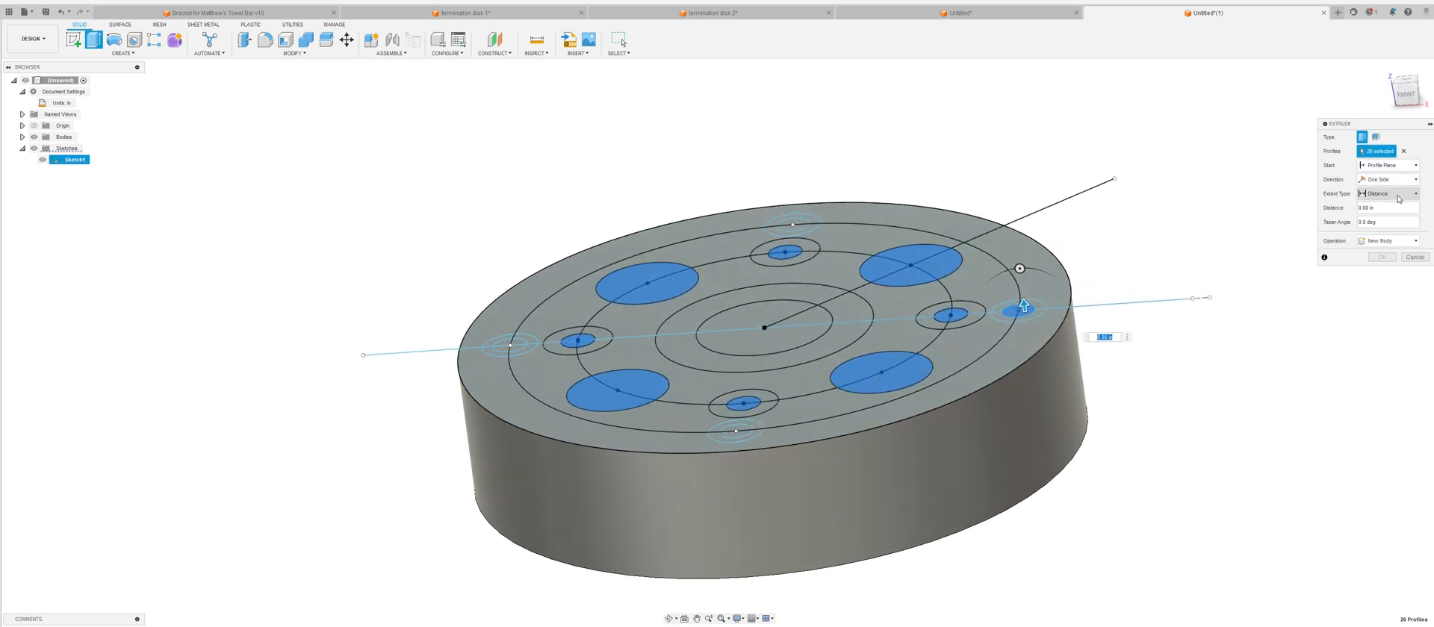
{"action": "left_click", "coordinate": [1398, 197]}
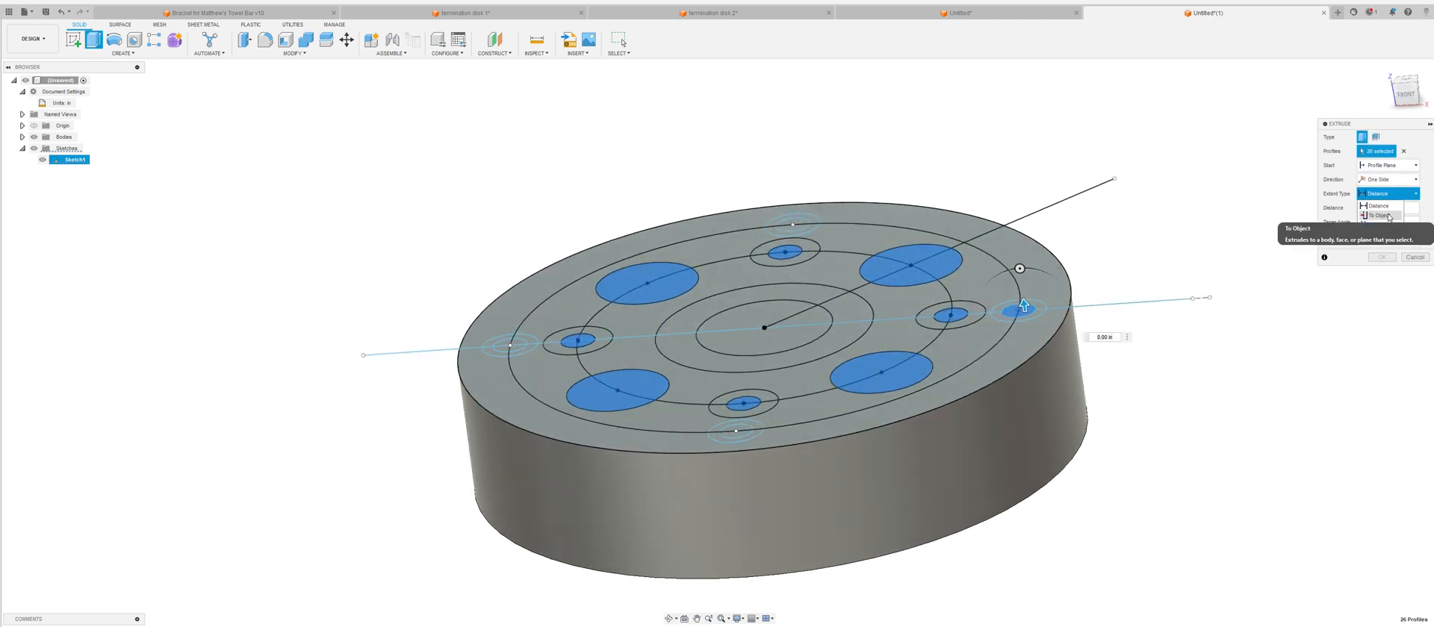
{"action": "left_click", "coordinate": [1380, 215]}
{"action": "middle_click_drag", "start_coordinate": [1128, 373], "coordinate": [1122, 326], "text": "shift"}
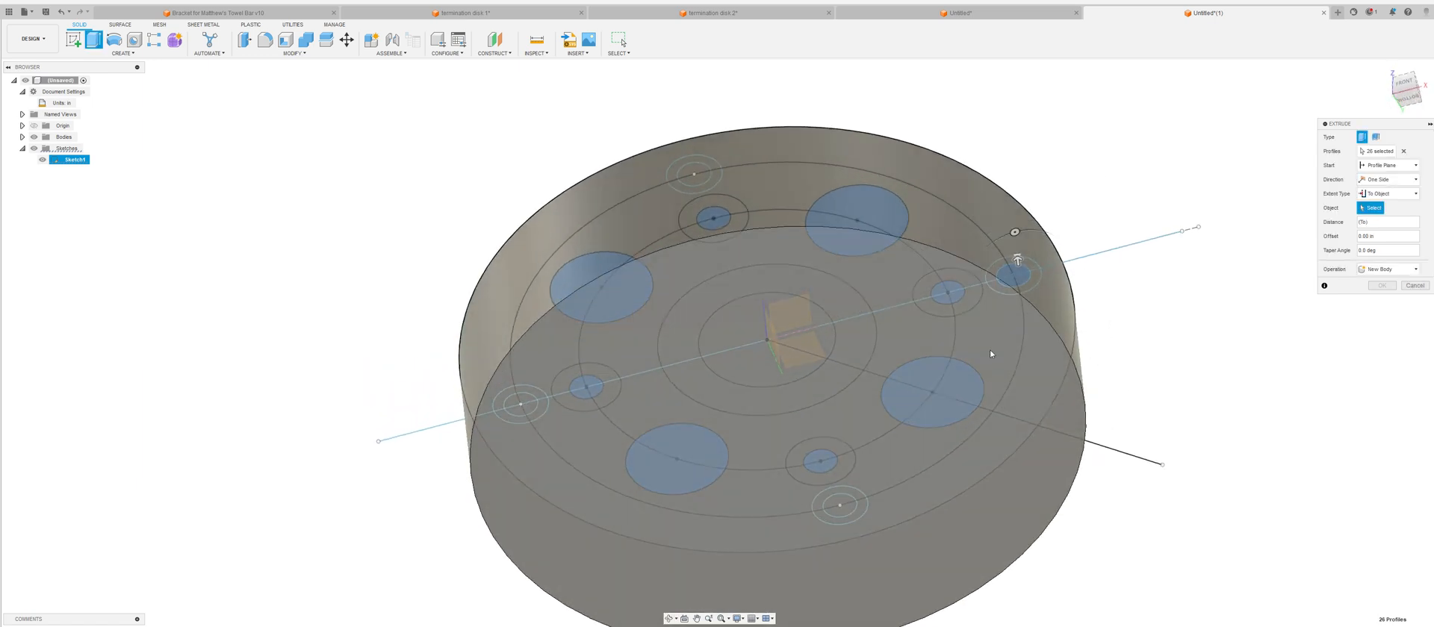
{"action": "left_click", "coordinate": [988, 349]}
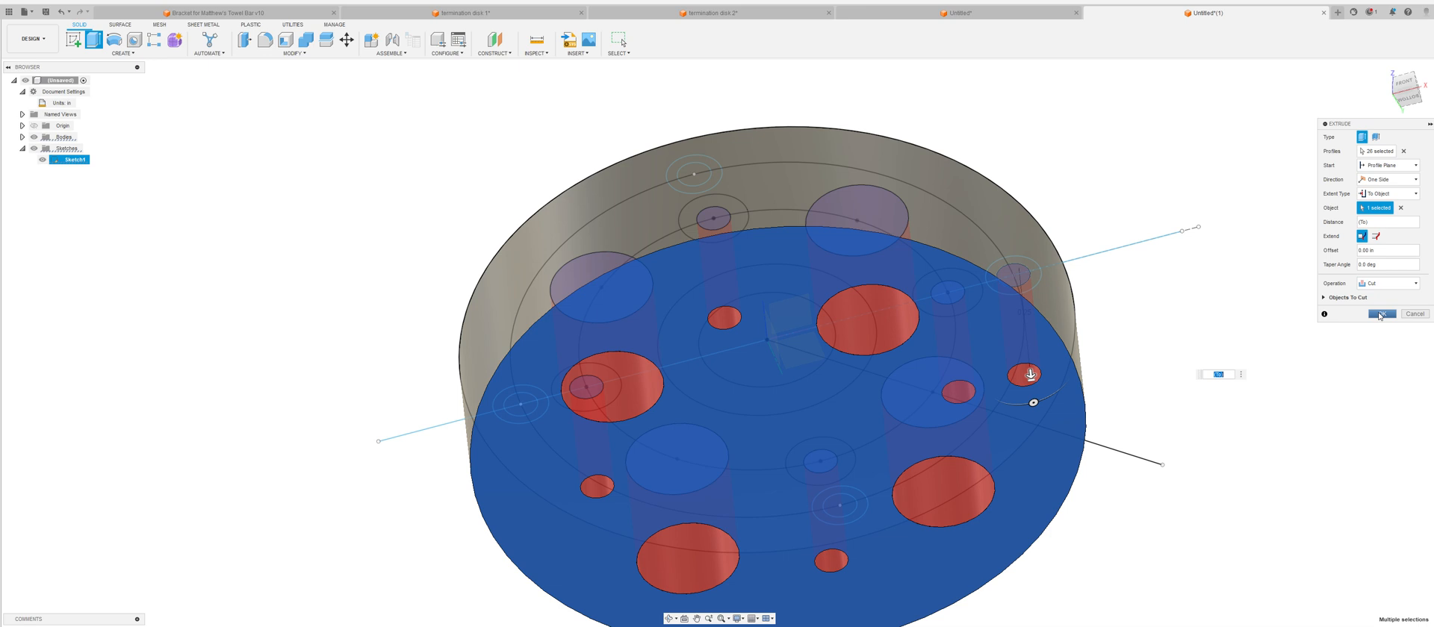
{"action": "left_click", "coordinate": [1379, 315]}
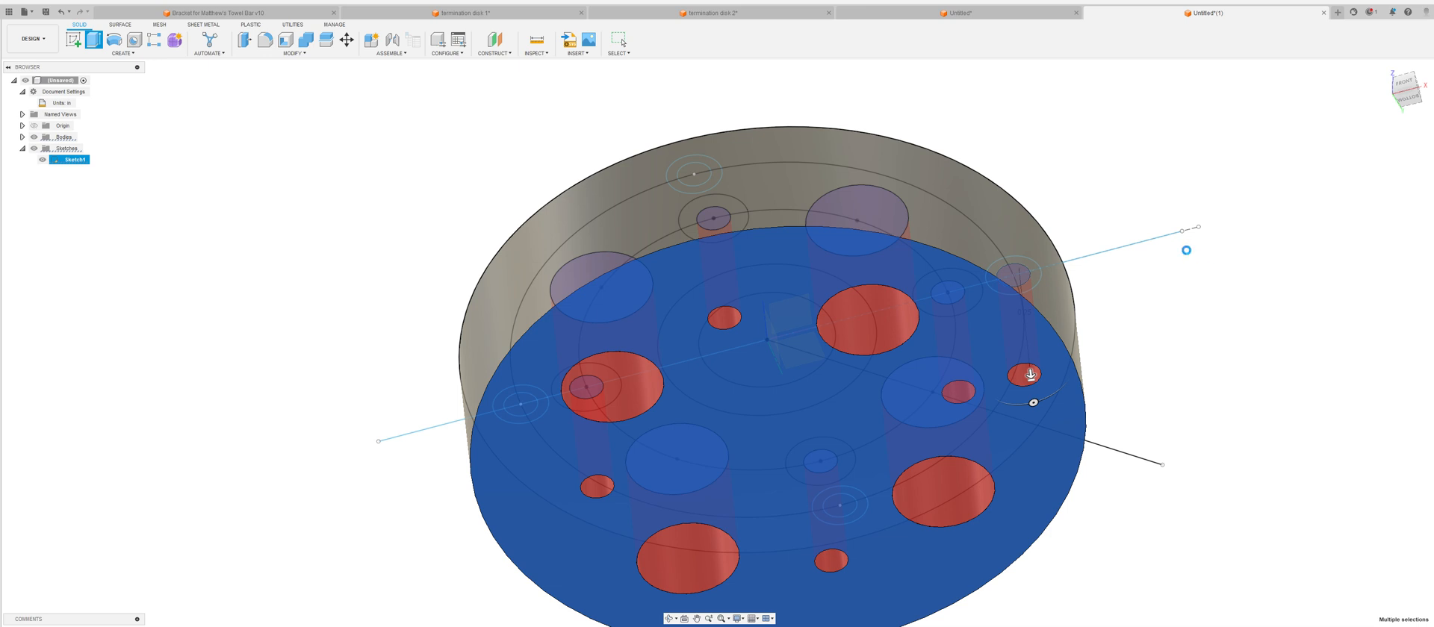
Edit the hole cut to include the central 0.25-inch circle.
{"action": "middle_click_drag", "start_coordinate": [1187, 255], "coordinate": [1211, 321], "text": "shift"}
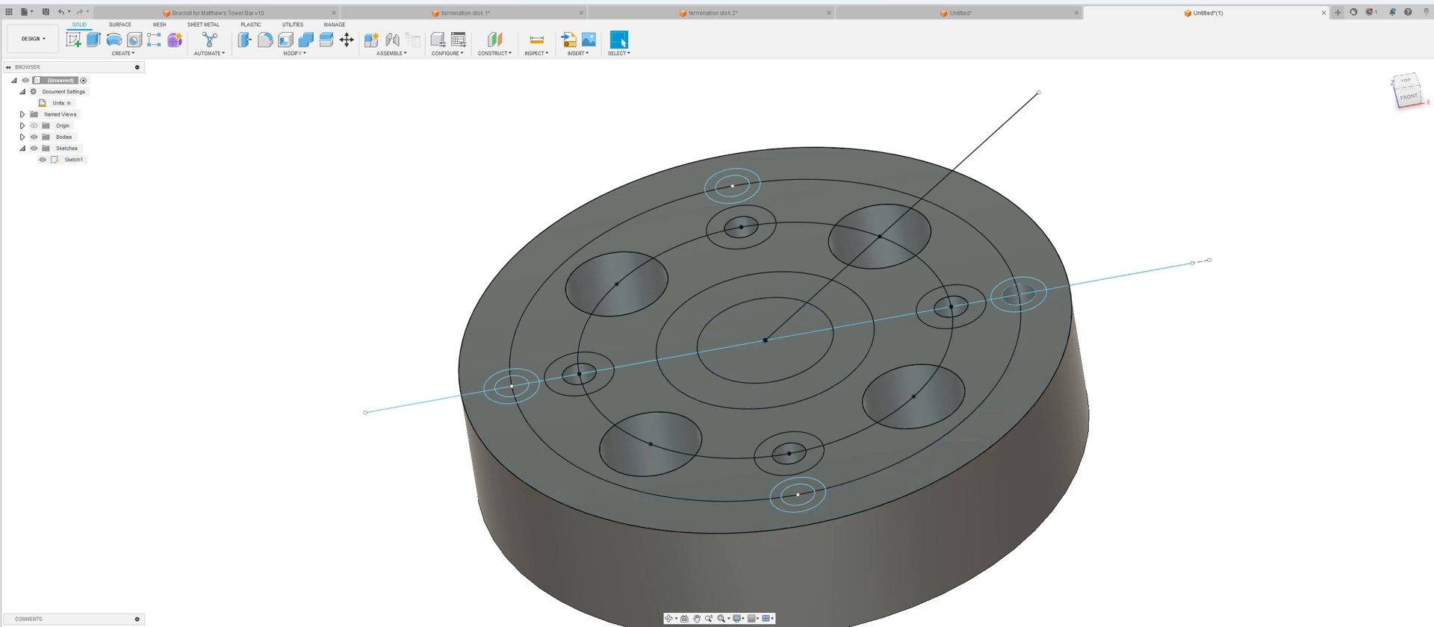
{"action": "right_click", "coordinate": [99, 626]}
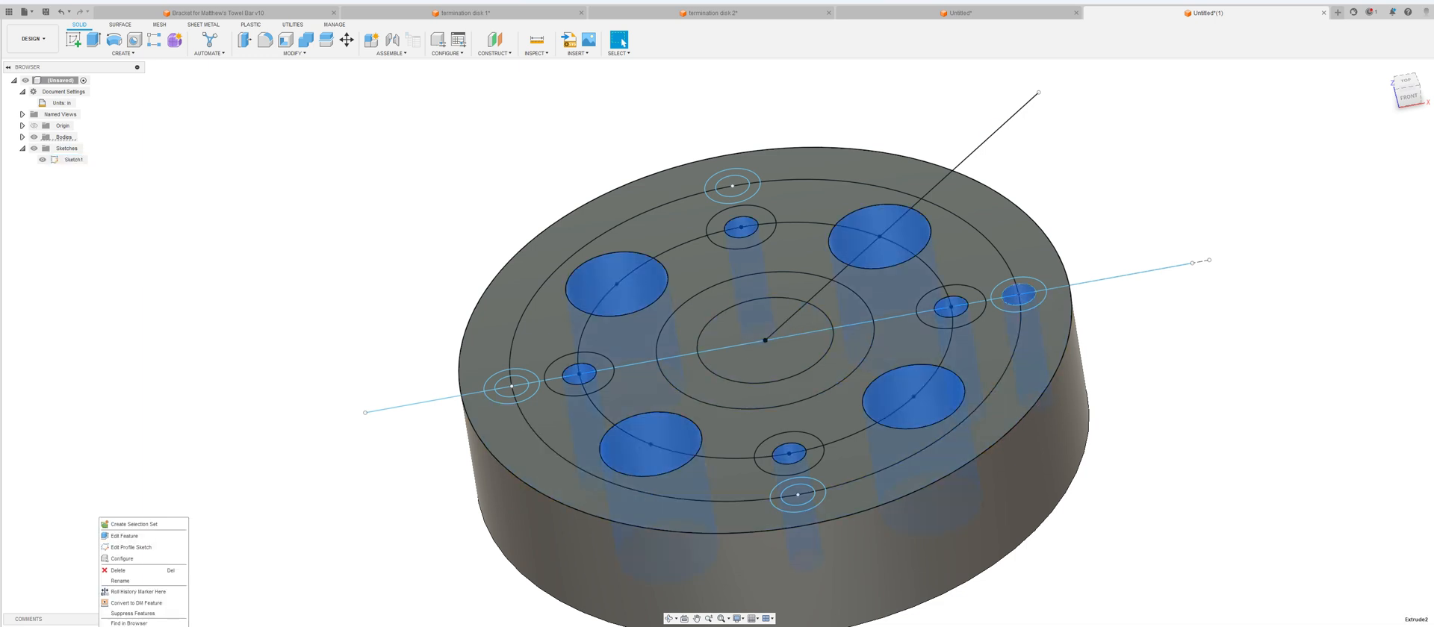
{"action": "left_click", "coordinate": [125, 536]}
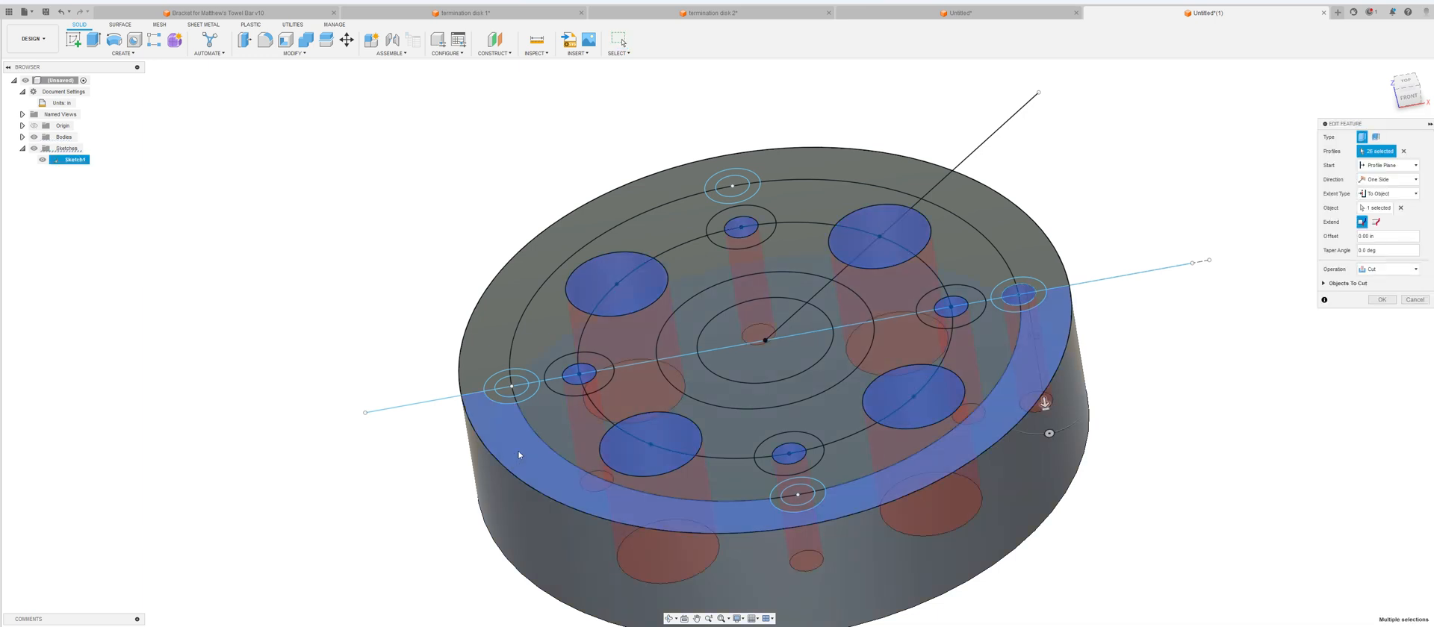
{"action": "left_click", "coordinate": [717, 341]}
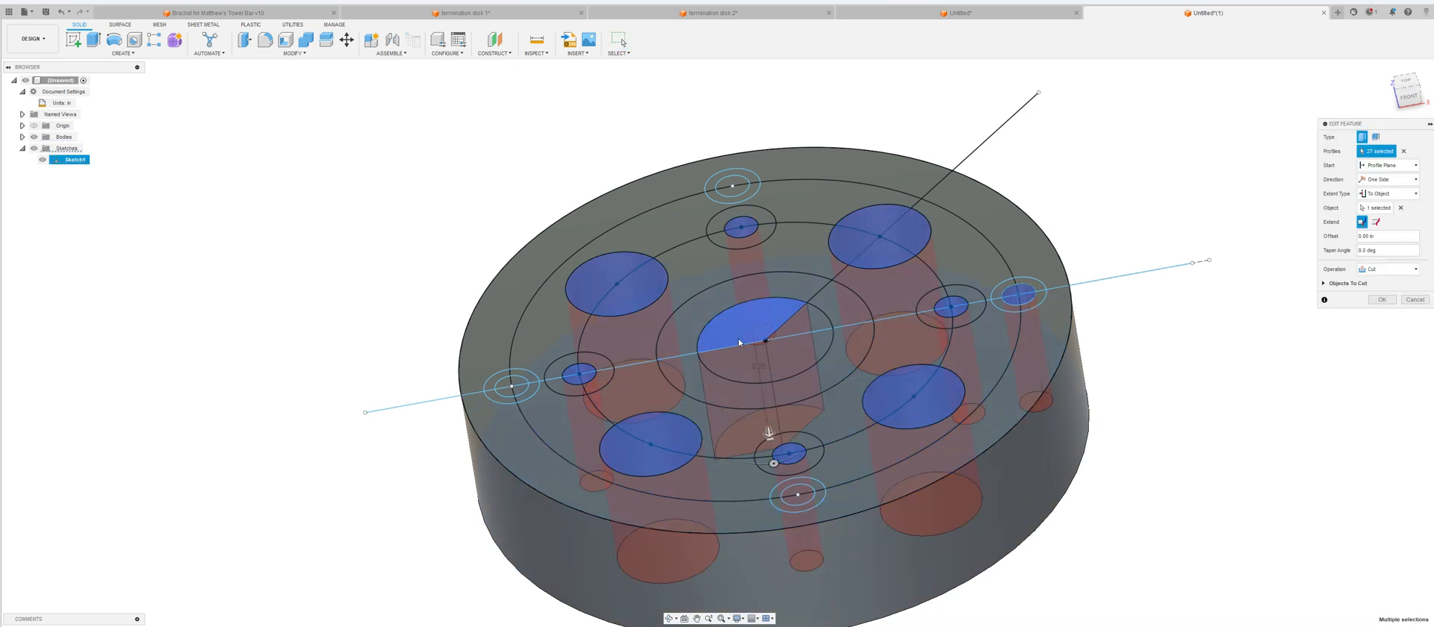
{"action": "left_click", "coordinate": [810, 327]}
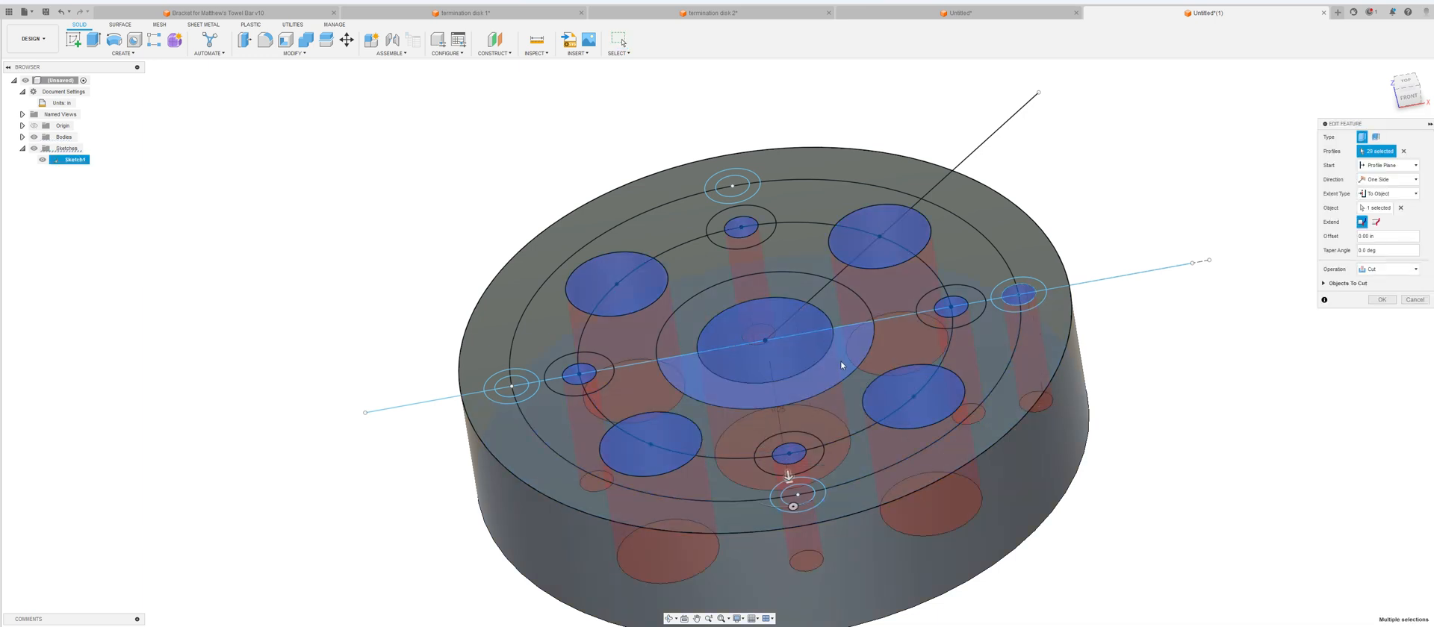
{"action": "left_click", "coordinate": [1381, 299]}
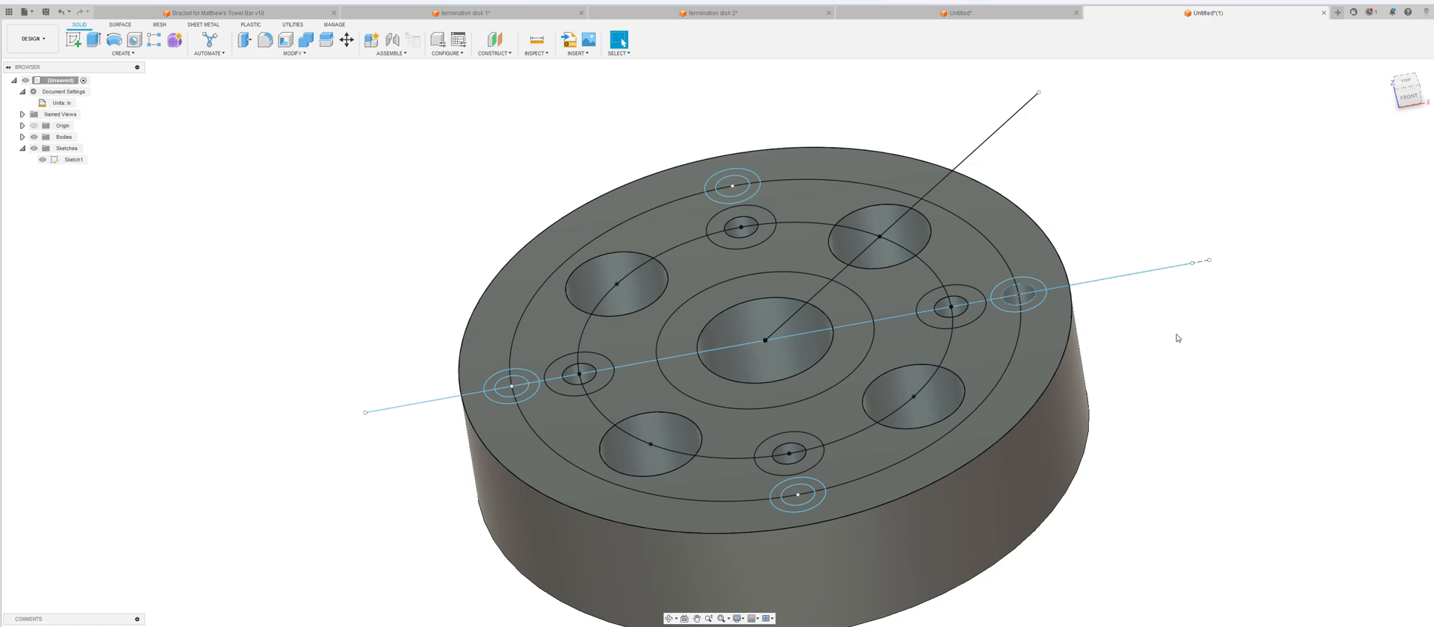
Start an extrusion using the ring profiles around the small holes at the back of the inner and outer bolt circles.
{"action": "mouse_move", "coordinate": [1177, 338]}
{"action": "middle_mouse_down", "text": "shift"}
{"action": "mouse_move", "coordinate": [1190, 368]}
{"action": "mouse_move", "coordinate": [1171, 371]}
{"action": "mouse_move", "coordinate": [1184, 375]}
{"action": "mouse_move", "coordinate": [1184, 333]}
{"action": "middle_mouse_up", "text": "shift"}
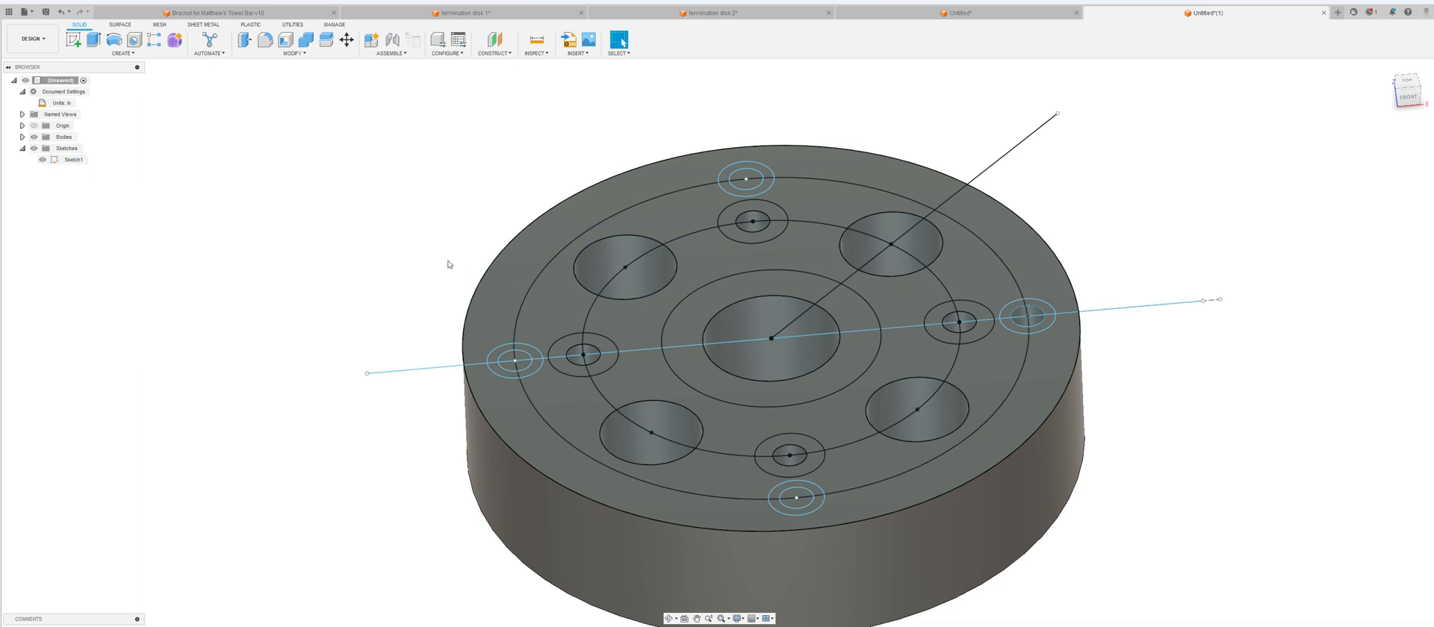
{"action": "key", "text": "e"}
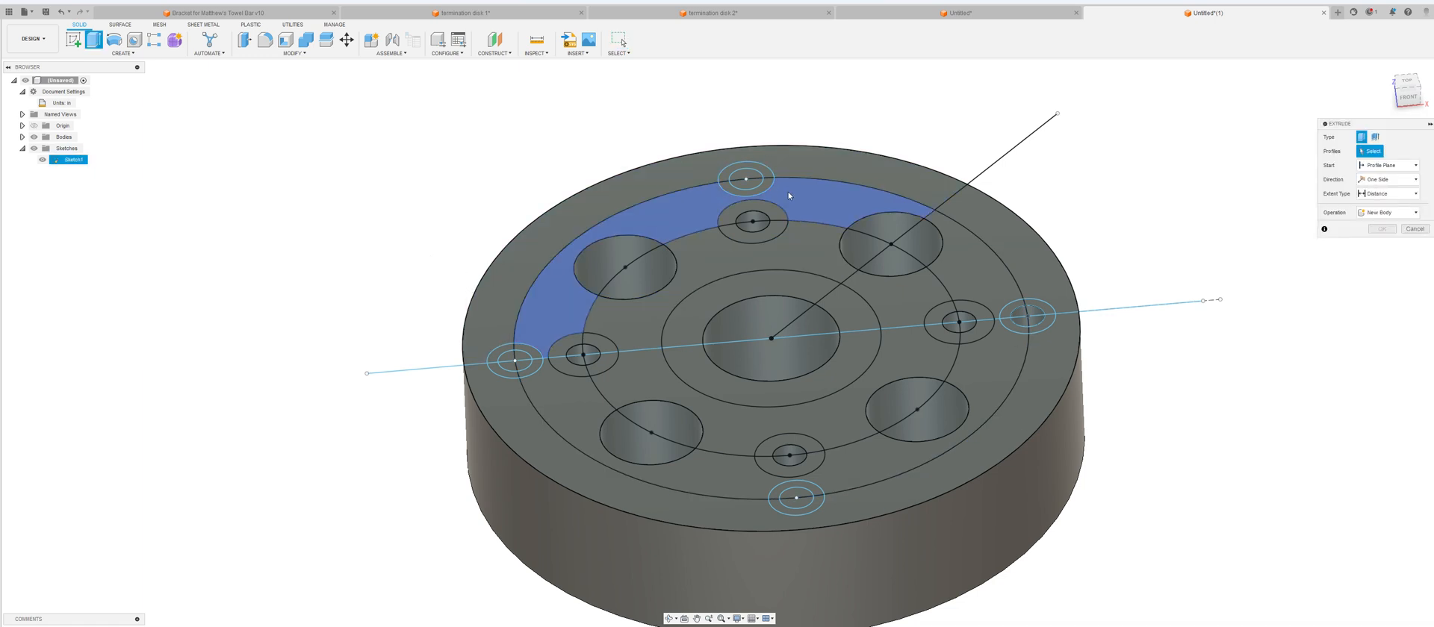
{"action": "left_click", "coordinate": [772, 210]}
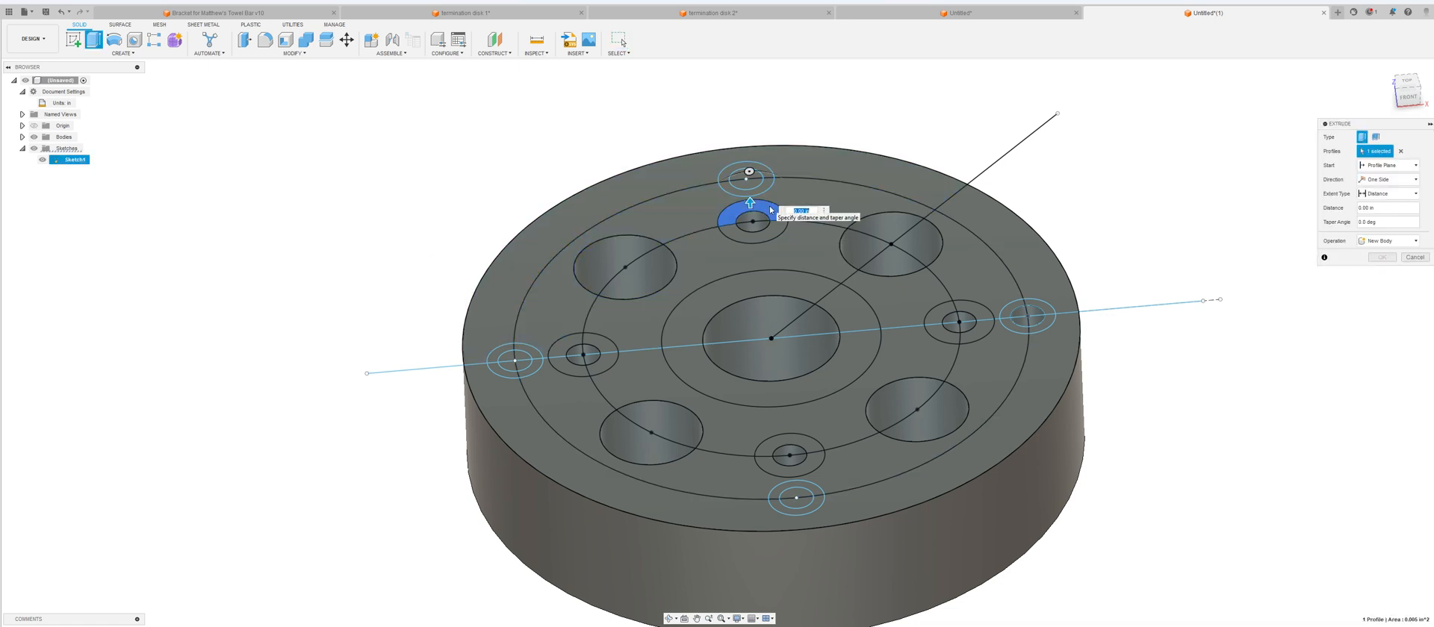
{"action": "left_click", "coordinate": [769, 230]}
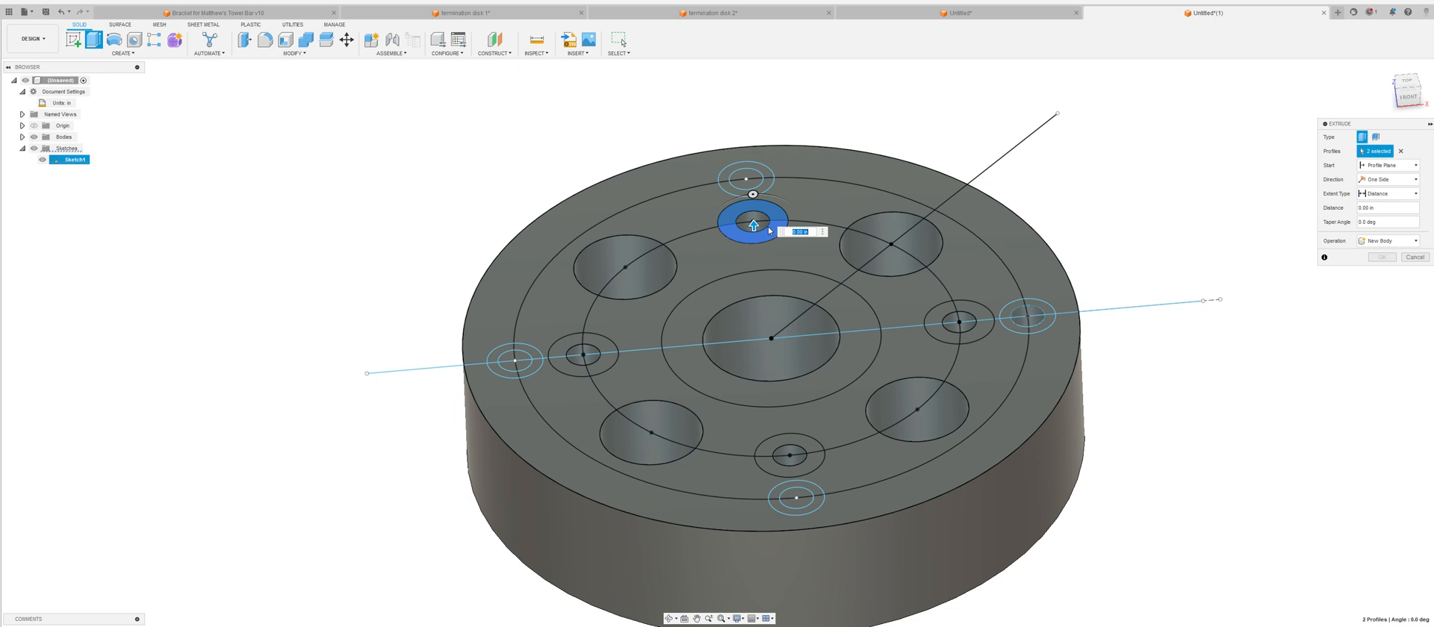
{"action": "left_click", "coordinate": [728, 187]}
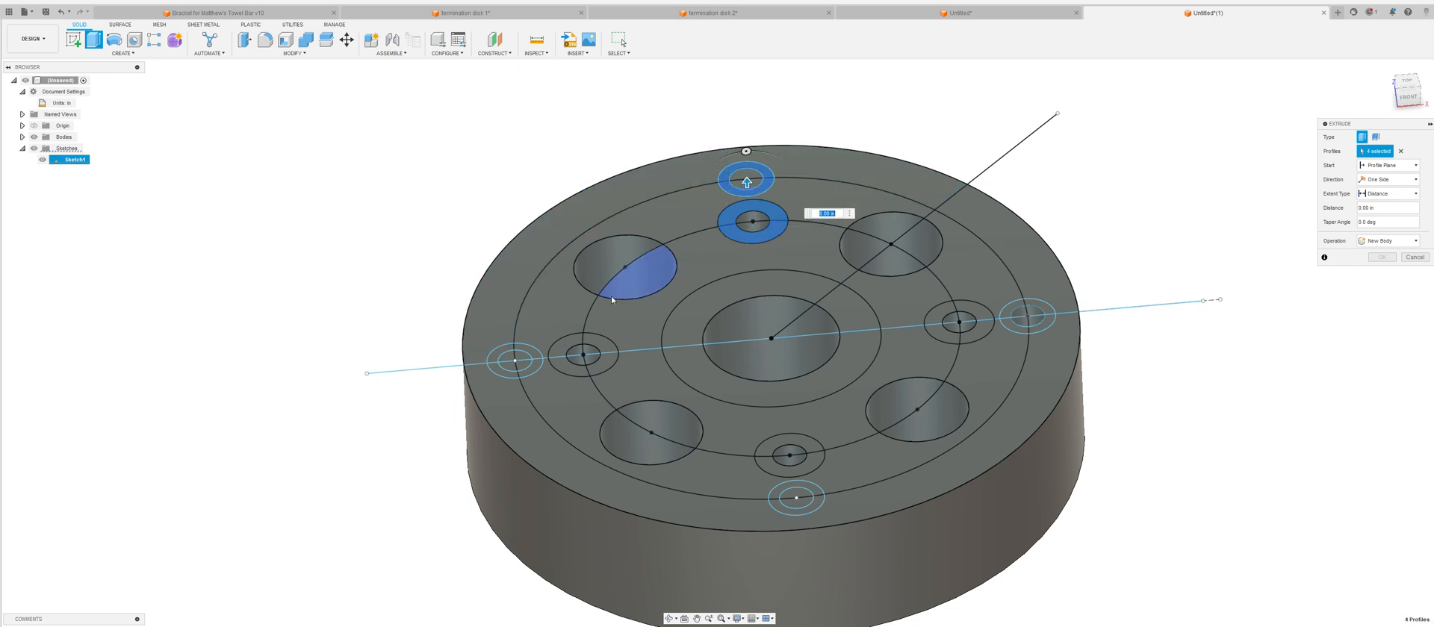
Add the ring profiles around the left small holes on the outer and inner bolt circles to the extrusion.
{"action": "left_click", "coordinate": [523, 352]}
{"action": "left_click", "coordinate": [527, 348]}
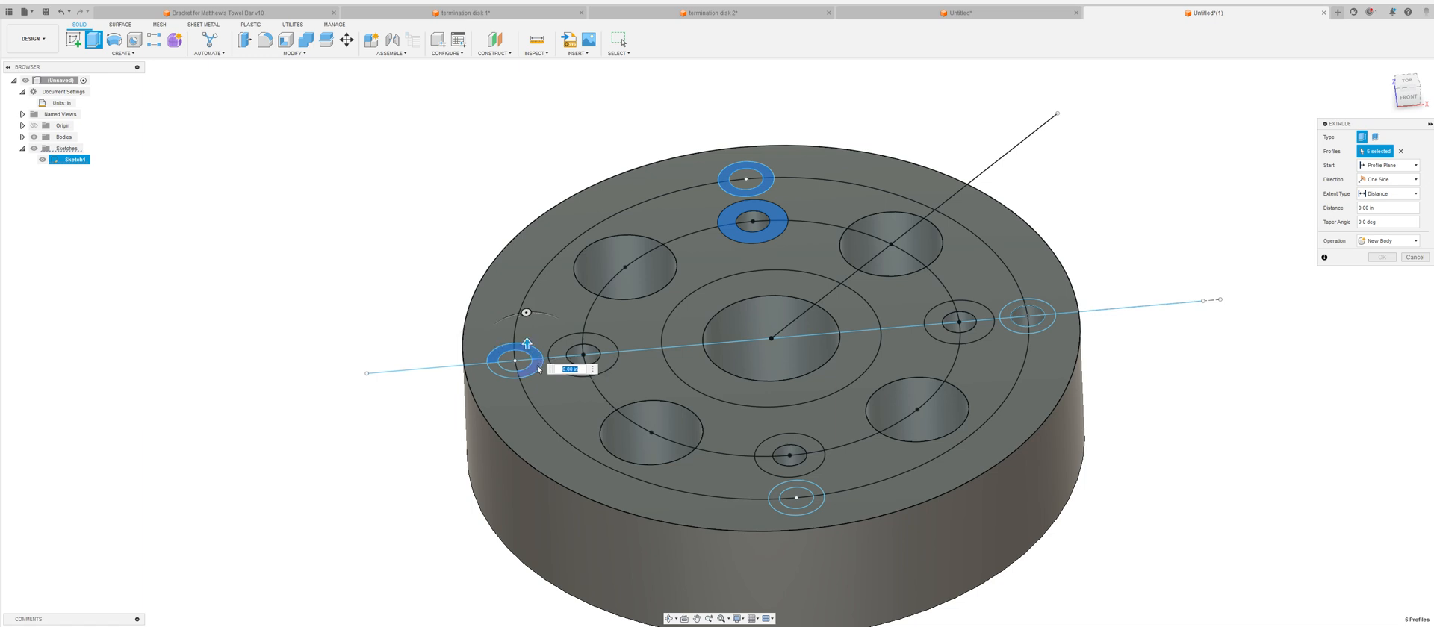
{"action": "left_click", "coordinate": [535, 364]}
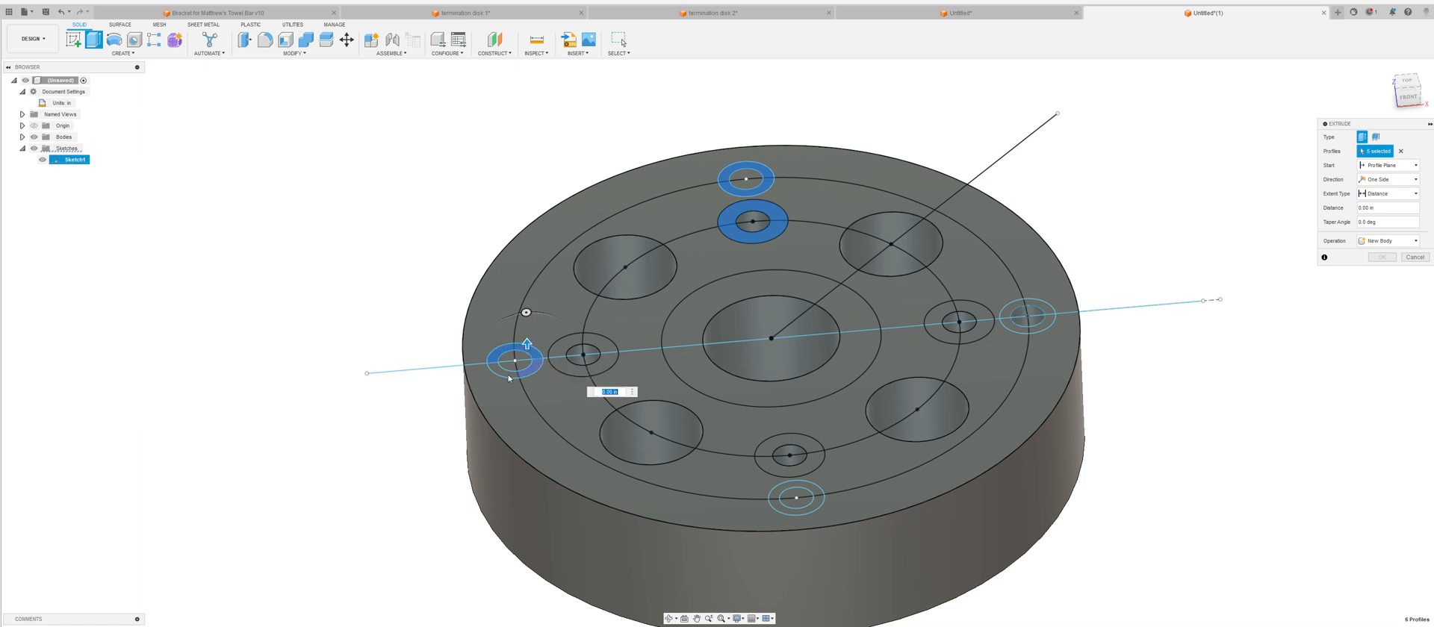
{"action": "left_click", "coordinate": [569, 345]}
{"action": "left_click", "coordinate": [602, 345]}
{"action": "left_click", "coordinate": [568, 368]}
{"action": "left_click", "coordinate": [601, 368]}
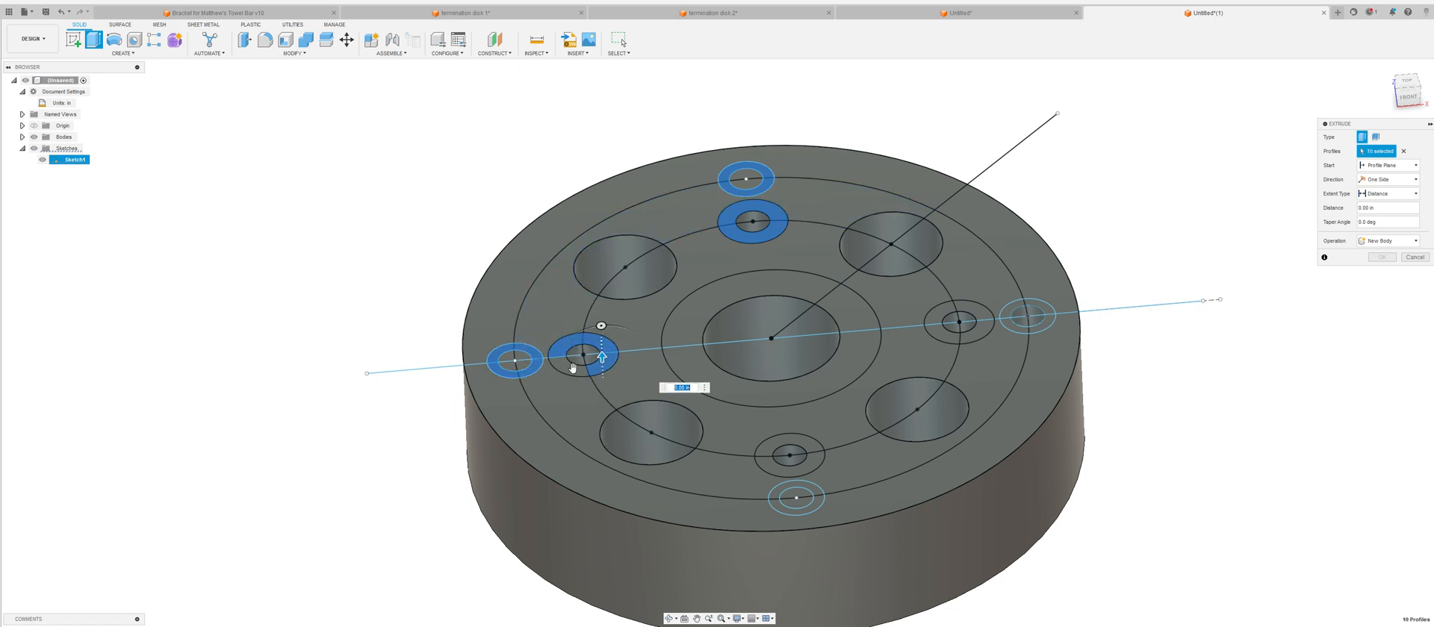
Add the ring profiles around the front small holes on the inner and outer bolt circles to the extrusion.
{"action": "left_click", "coordinate": [764, 451]}
{"action": "left_click", "coordinate": [764, 451]}
{"action": "left_click", "coordinate": [786, 469]}
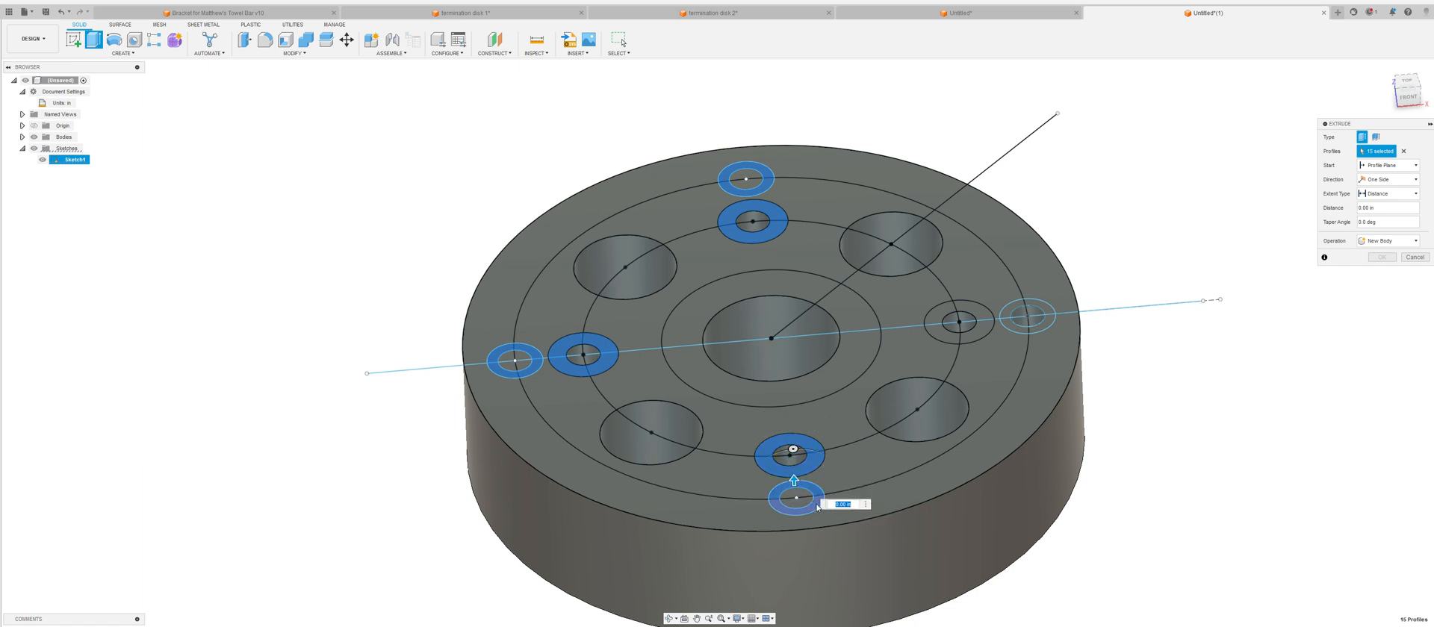
{"action": "left_click", "coordinate": [800, 489]}
Add the ring profiles around the right small holes on the inner and outer bolt circles to the extrusion.
{"action": "left_click", "coordinate": [939, 316]}
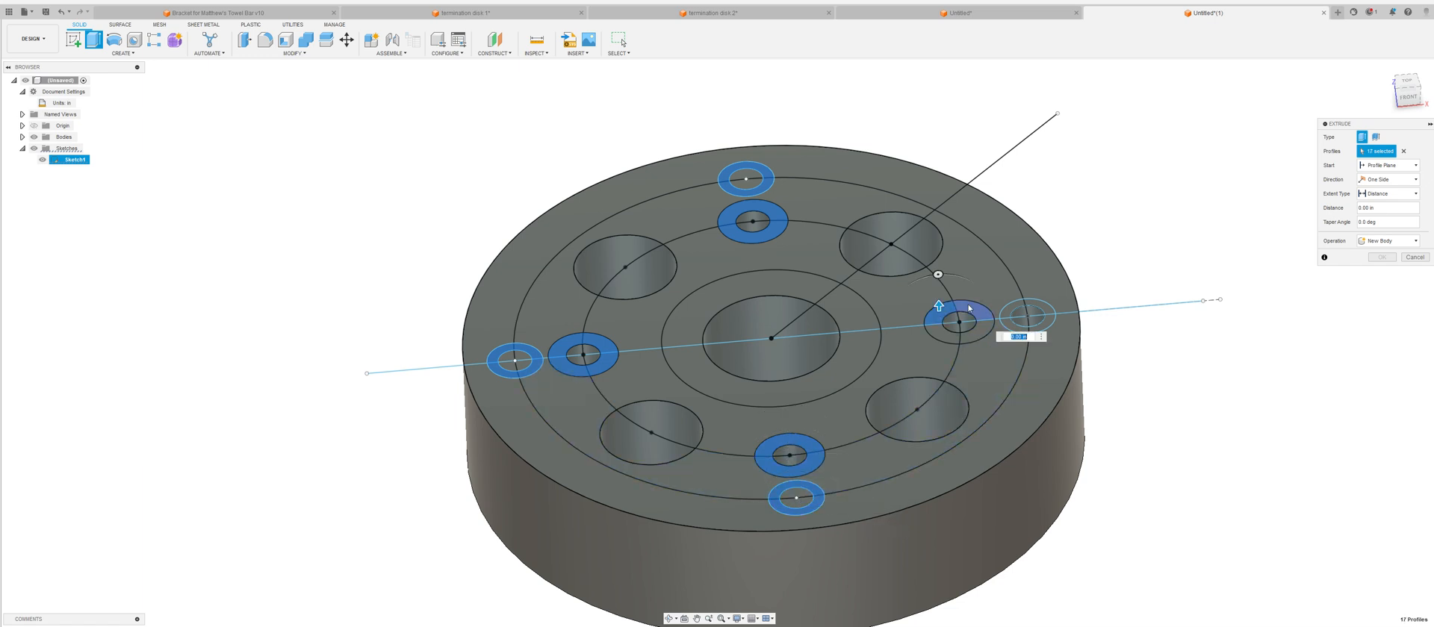
{"action": "left_click", "coordinate": [972, 313]}
{"action": "left_click", "coordinate": [947, 339]}
{"action": "left_click", "coordinate": [975, 333]}
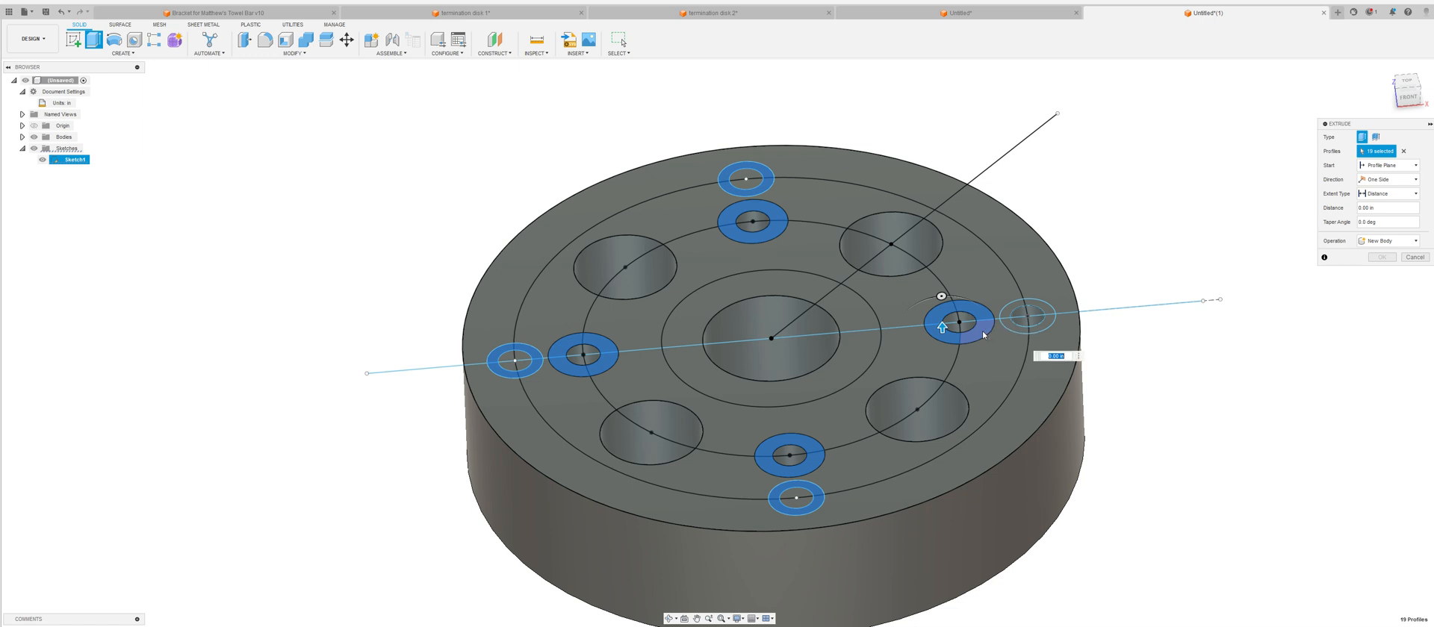
{"action": "left_click", "coordinate": [1010, 311]}
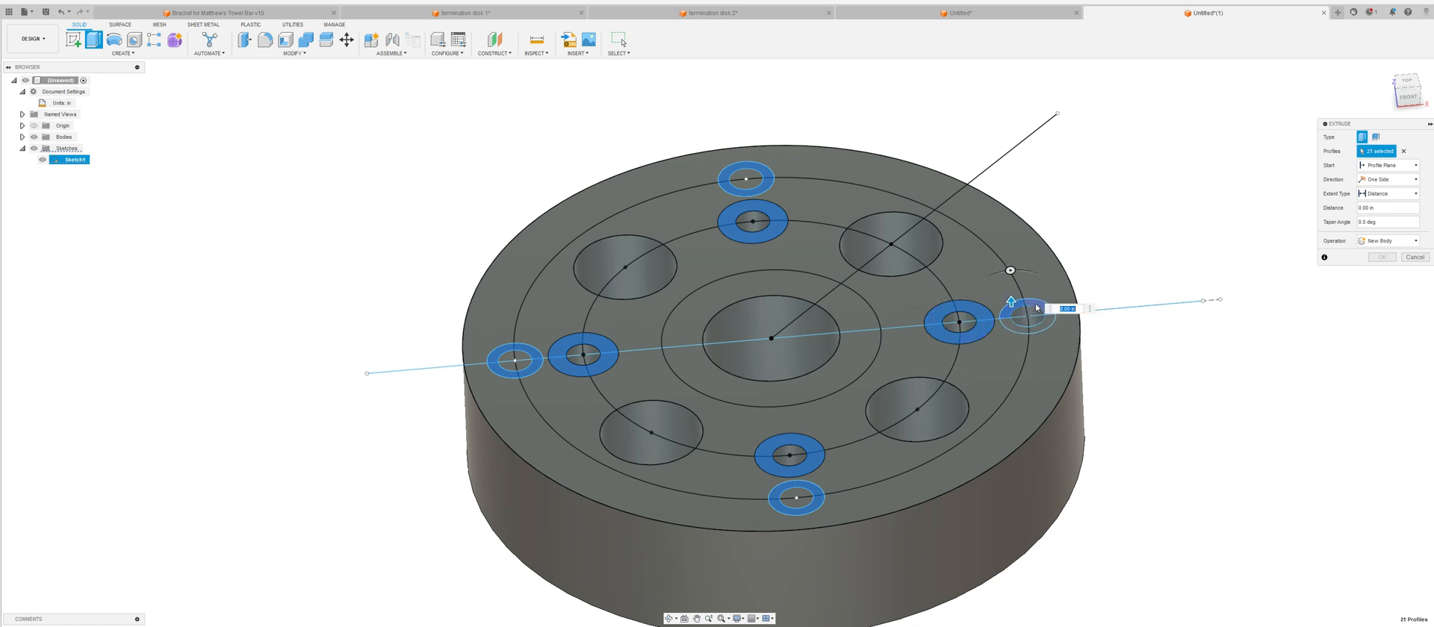
{"action": "left_click", "coordinate": [1036, 305]}
{"action": "left_click", "coordinate": [1043, 326]}
{"action": "left_click", "coordinate": [1019, 331]}
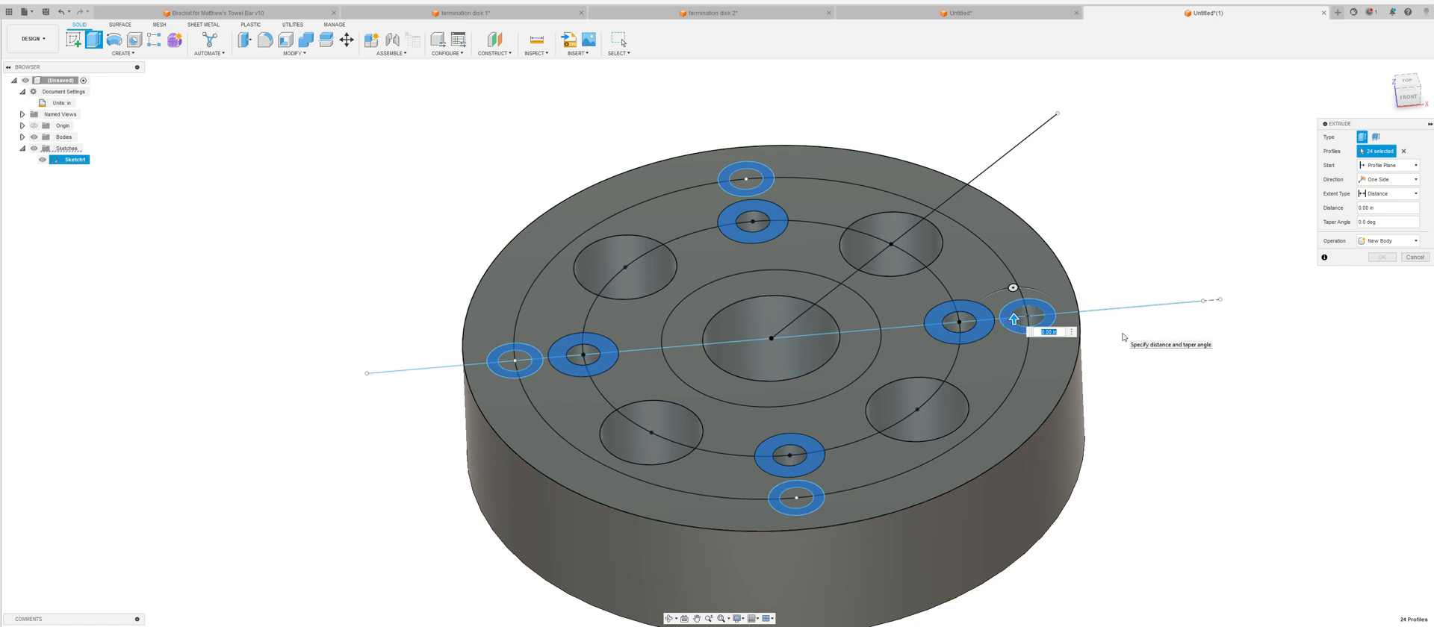
Cut the eight selected rings into the disc as counterbores with a distance of -0.15 in.
{"action": "type", "text": "-.1"}
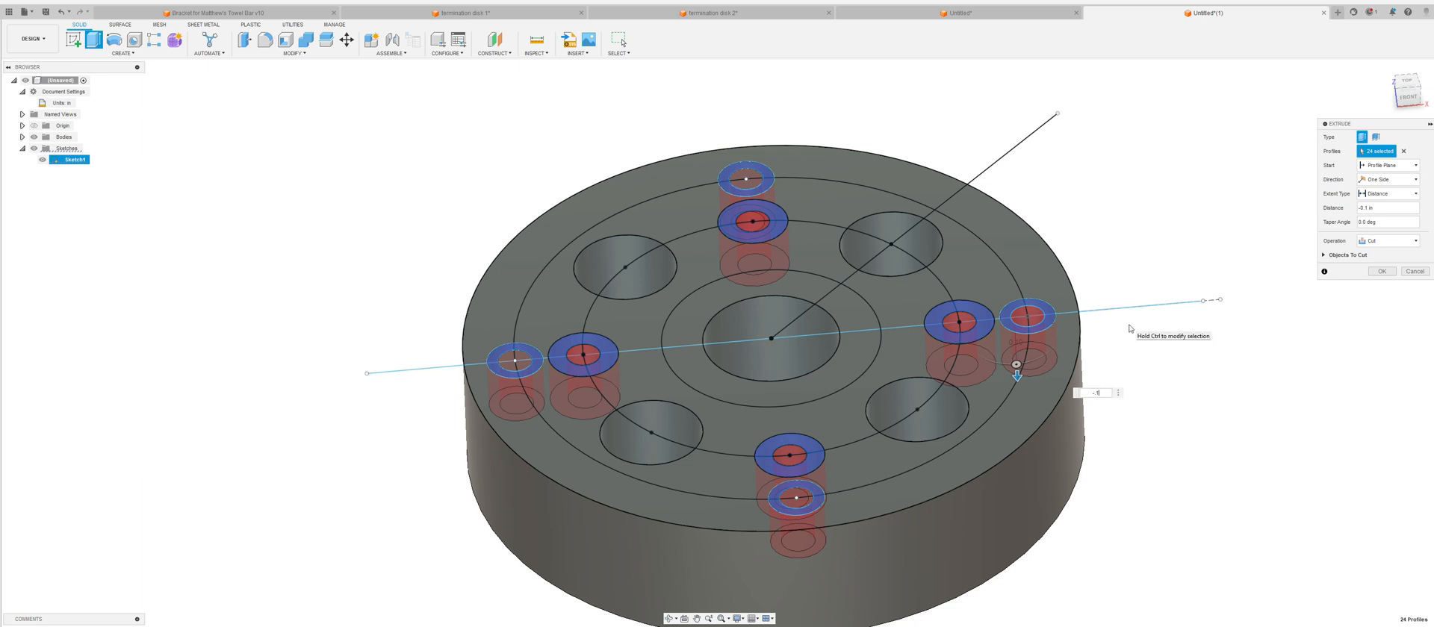
{"action": "type", "text": "5"}
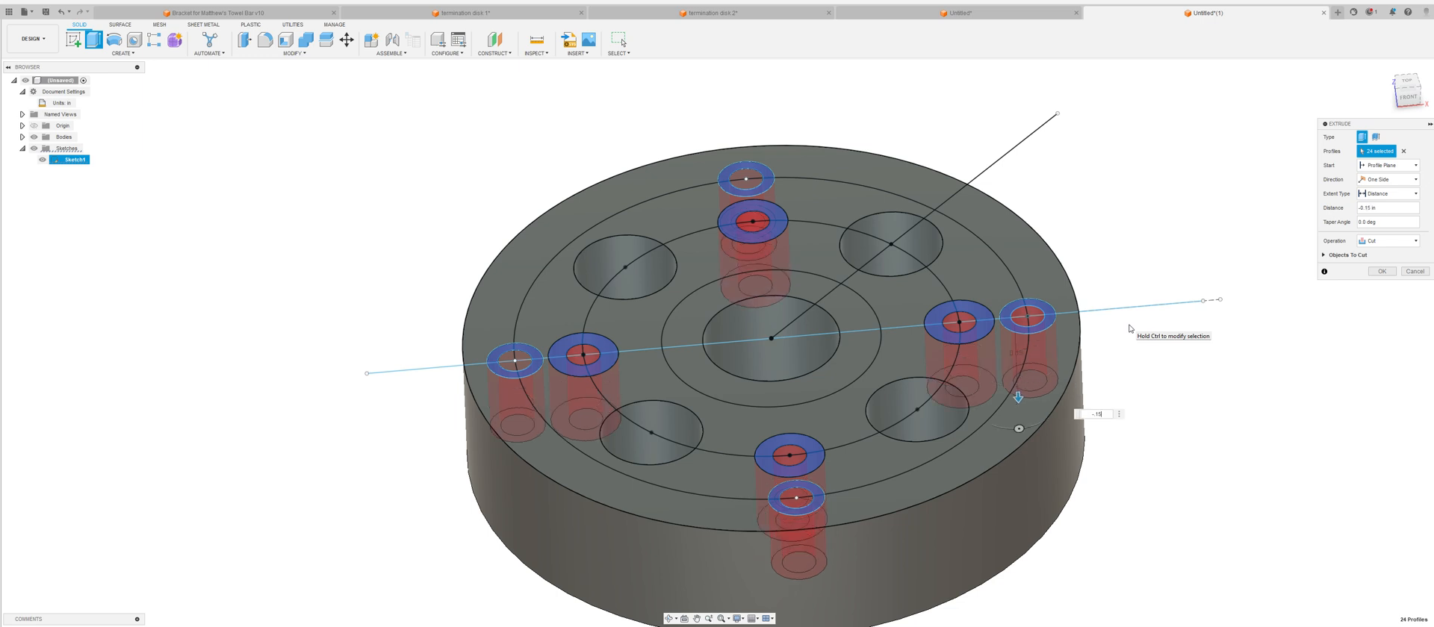
{"action": "key", "text": "Return"}
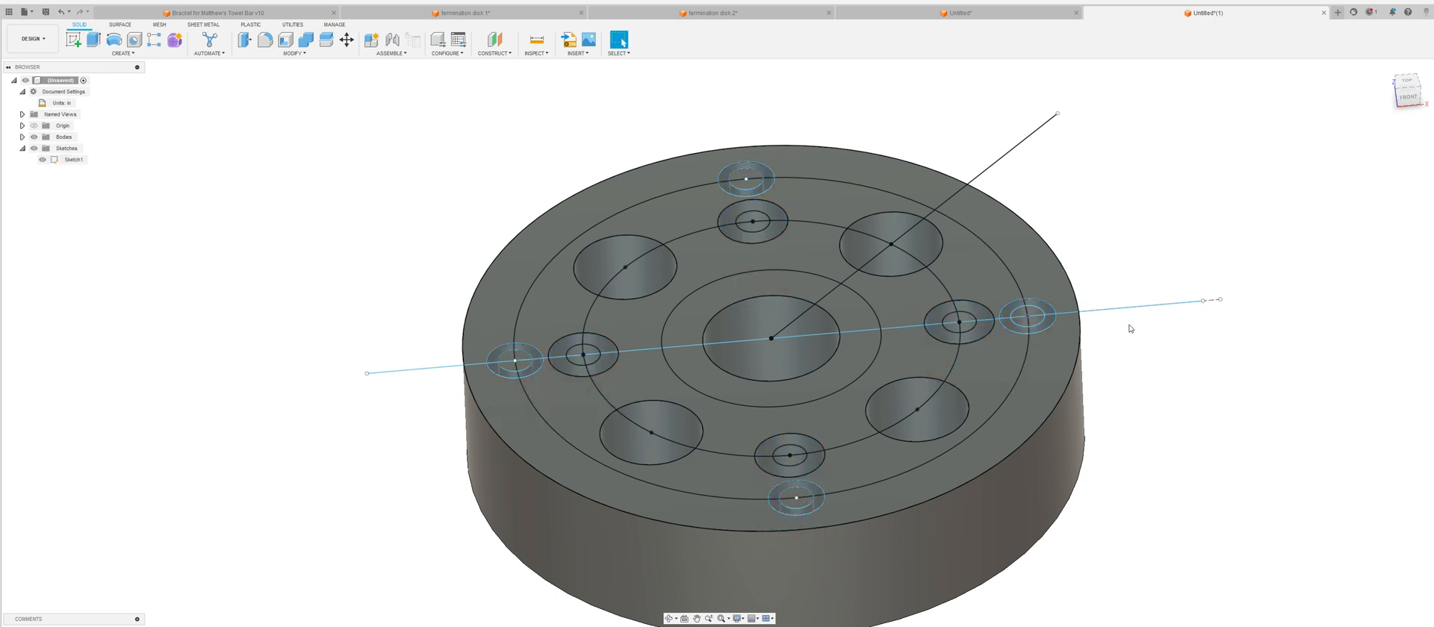
Edit the earlier through-hole cut to include the back and left small inner circles on the outer bolt circle.
{"action": "mouse_move", "coordinate": [1131, 328]}
{"action": "middle_mouse_down", "text": "shift"}
{"action": "mouse_move", "coordinate": [1135, 400]}
{"action": "mouse_move", "coordinate": [1123, 401]}
{"action": "mouse_move", "coordinate": [1132, 389]}
{"action": "middle_mouse_up", "text": "shift"}
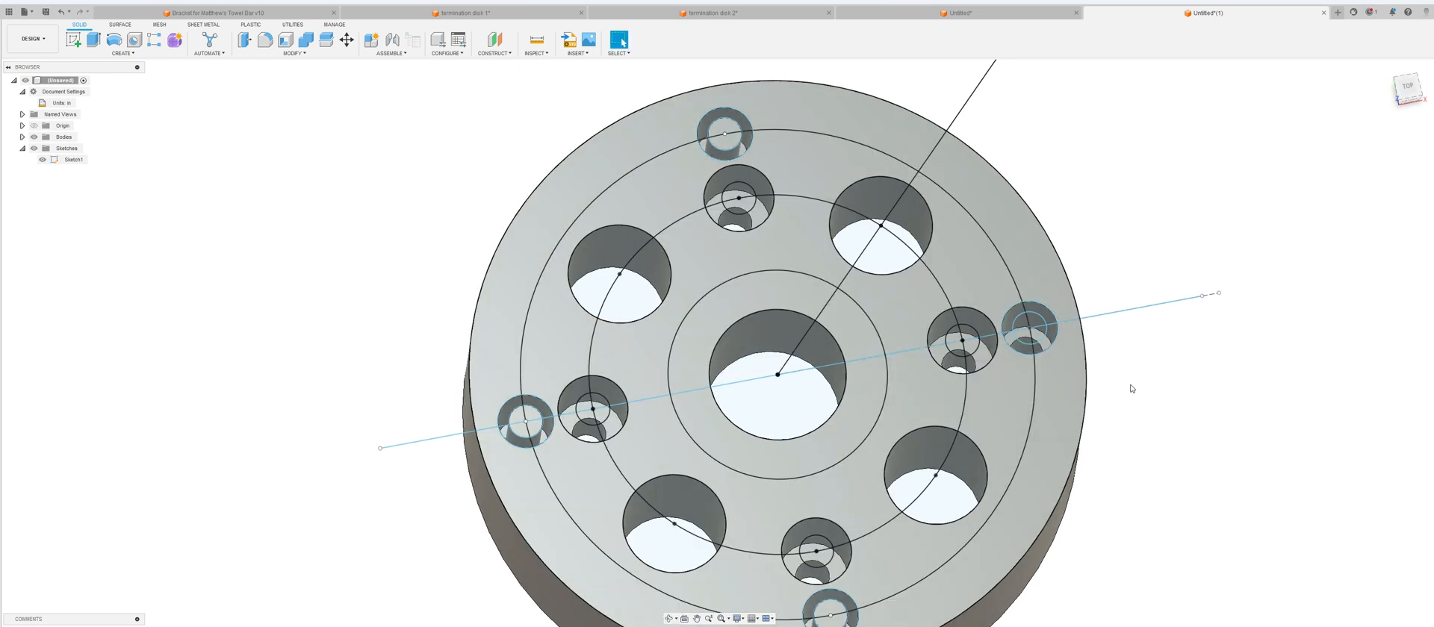
{"action": "right_click", "coordinate": [99, 625]}
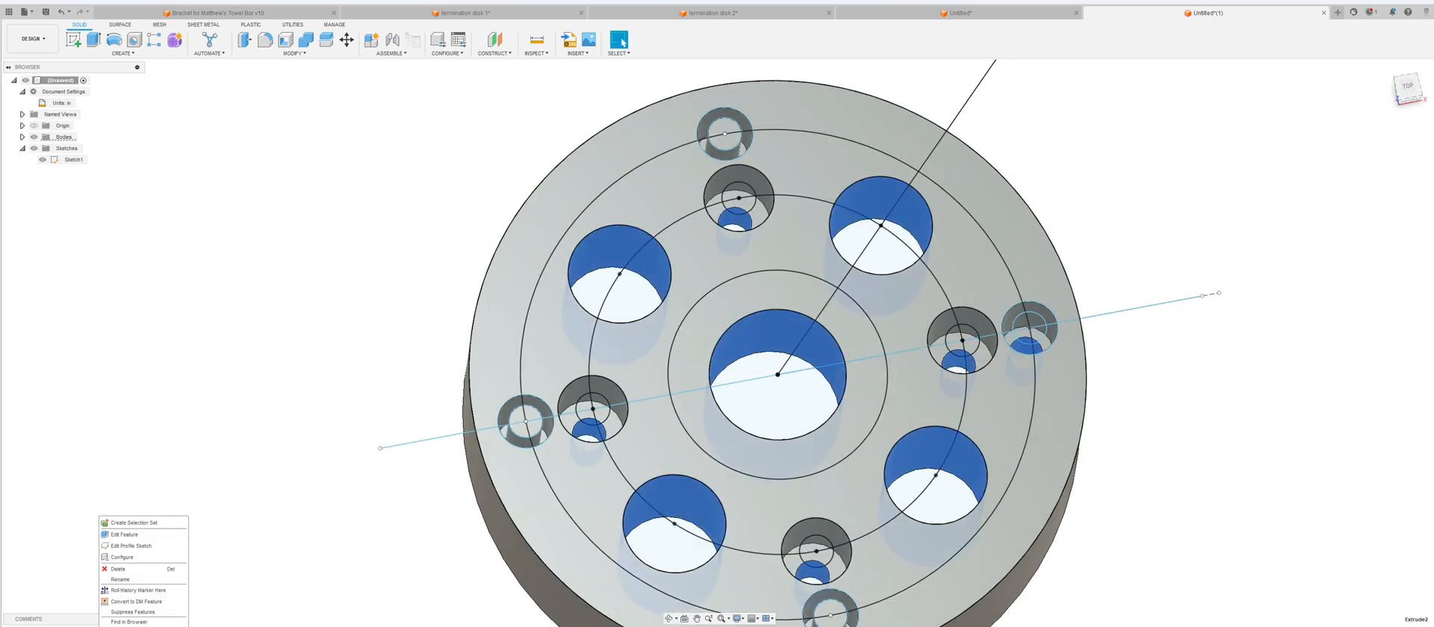
{"action": "left_click", "coordinate": [116, 537]}
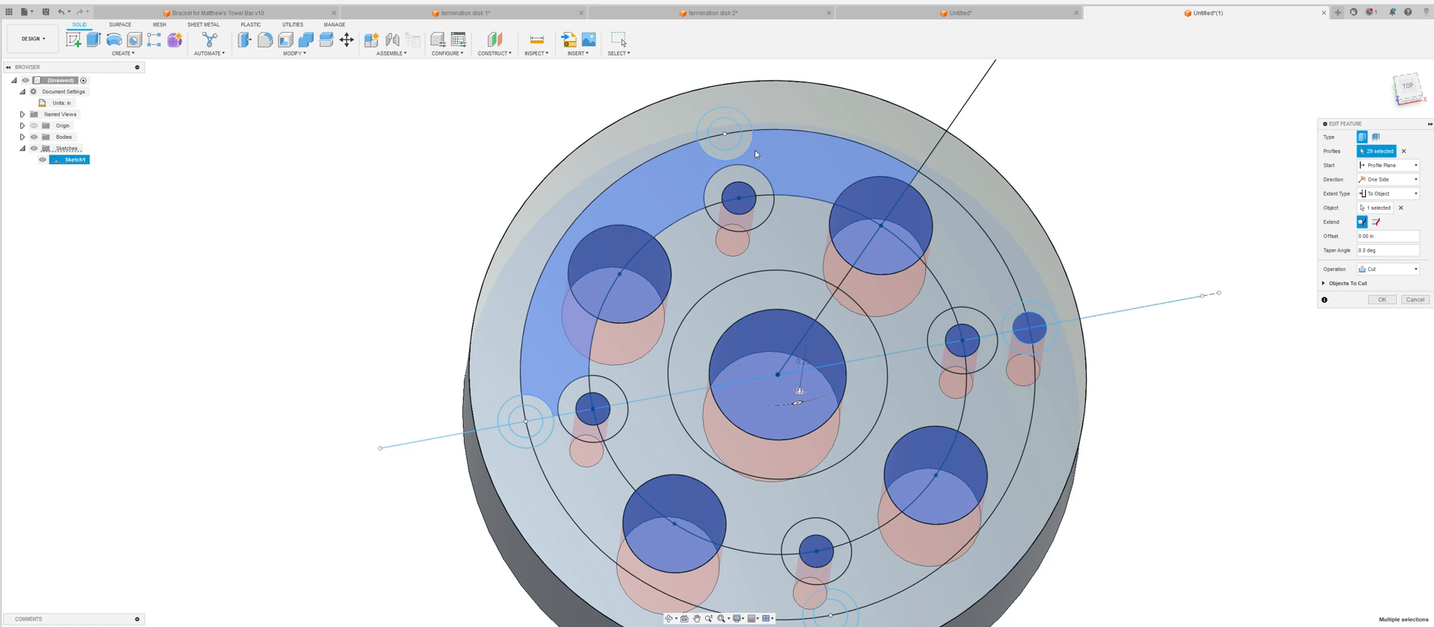
{"action": "left_click", "coordinate": [729, 142]}
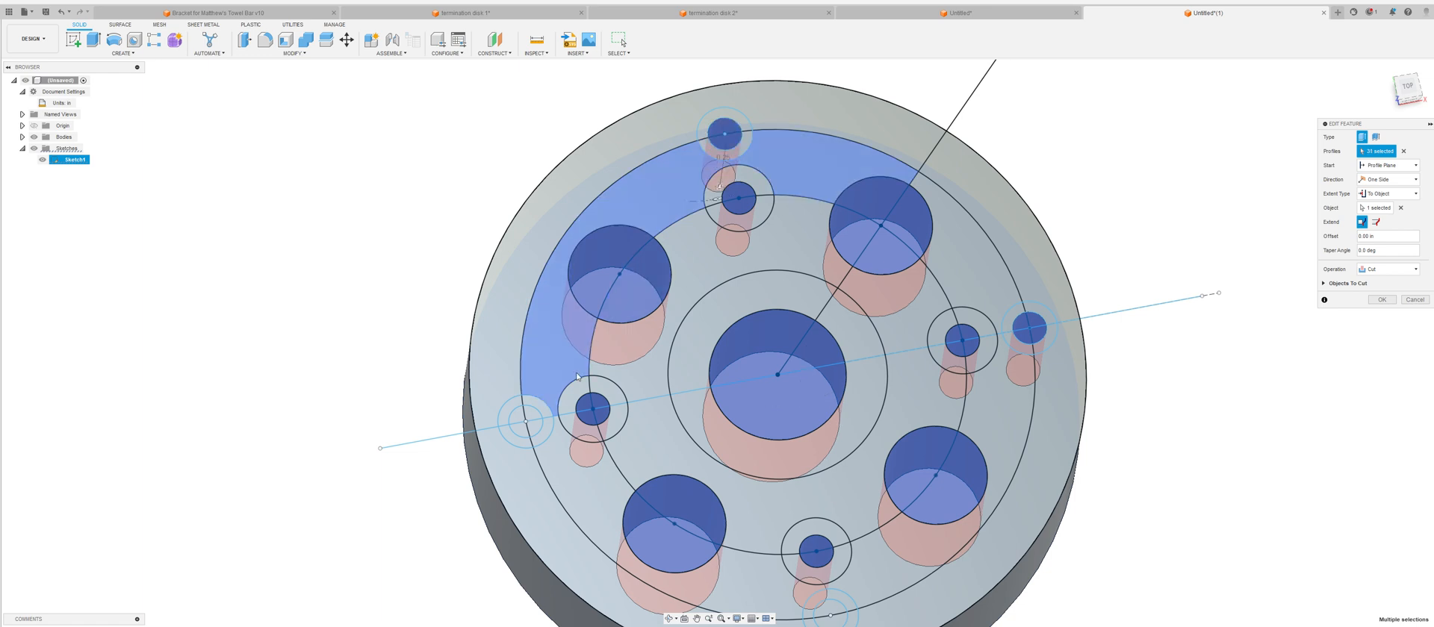
{"action": "left_click", "coordinate": [528, 416]}
{"action": "left_click", "coordinate": [514, 433]}
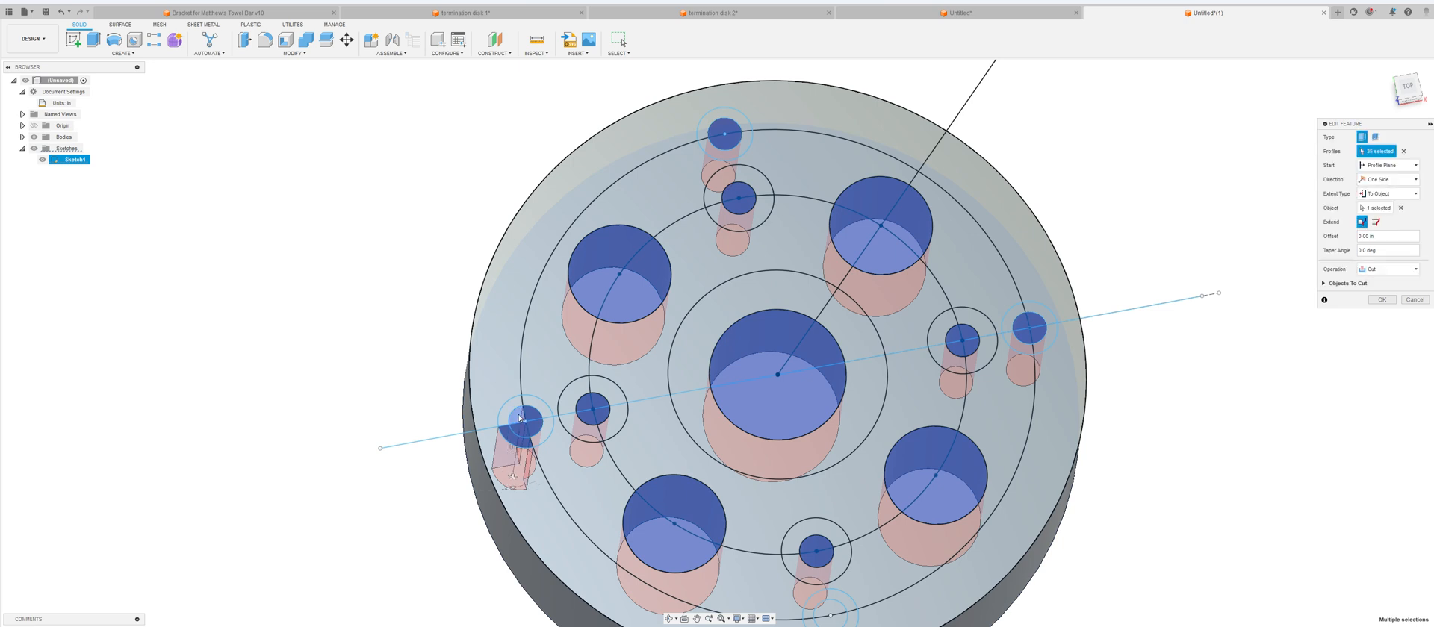
{"action": "left_click", "coordinate": [739, 509]}
{"action": "left_click", "coordinate": [739, 509]}
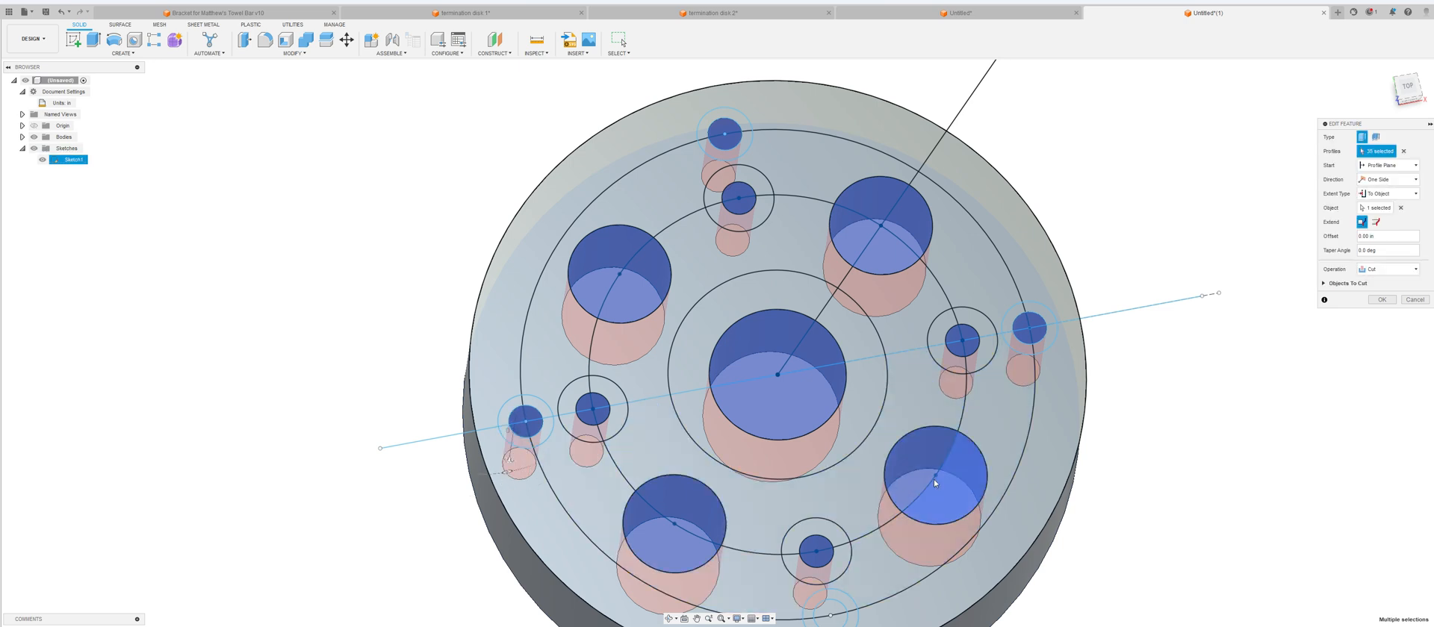
{"action": "left_click", "coordinate": [1380, 301]}
{"action": "middle_click_drag", "start_coordinate": [1244, 301], "coordinate": [1238, 298], "text": "shift"}
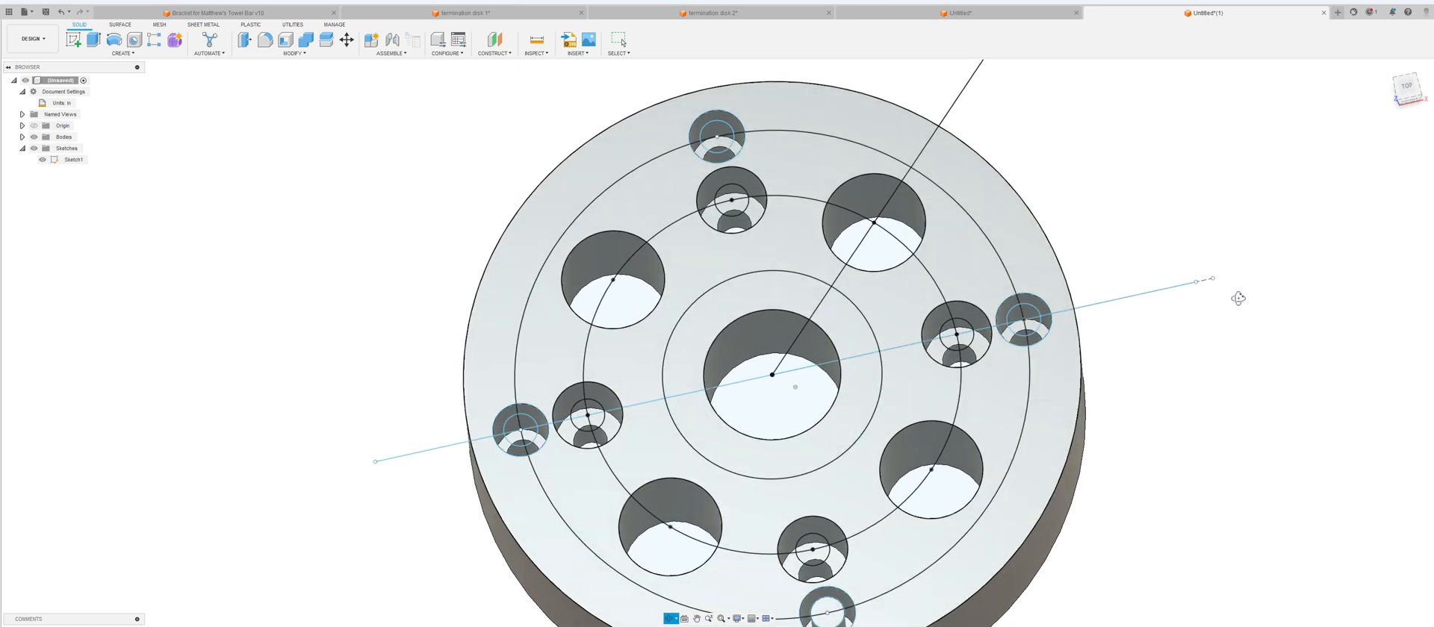
Edit the through-hole cut again to include the front small inner circle on the outer bolt circle.
{"action": "right_click", "coordinate": [97, 625]}
{"action": "left_click", "coordinate": [121, 536]}
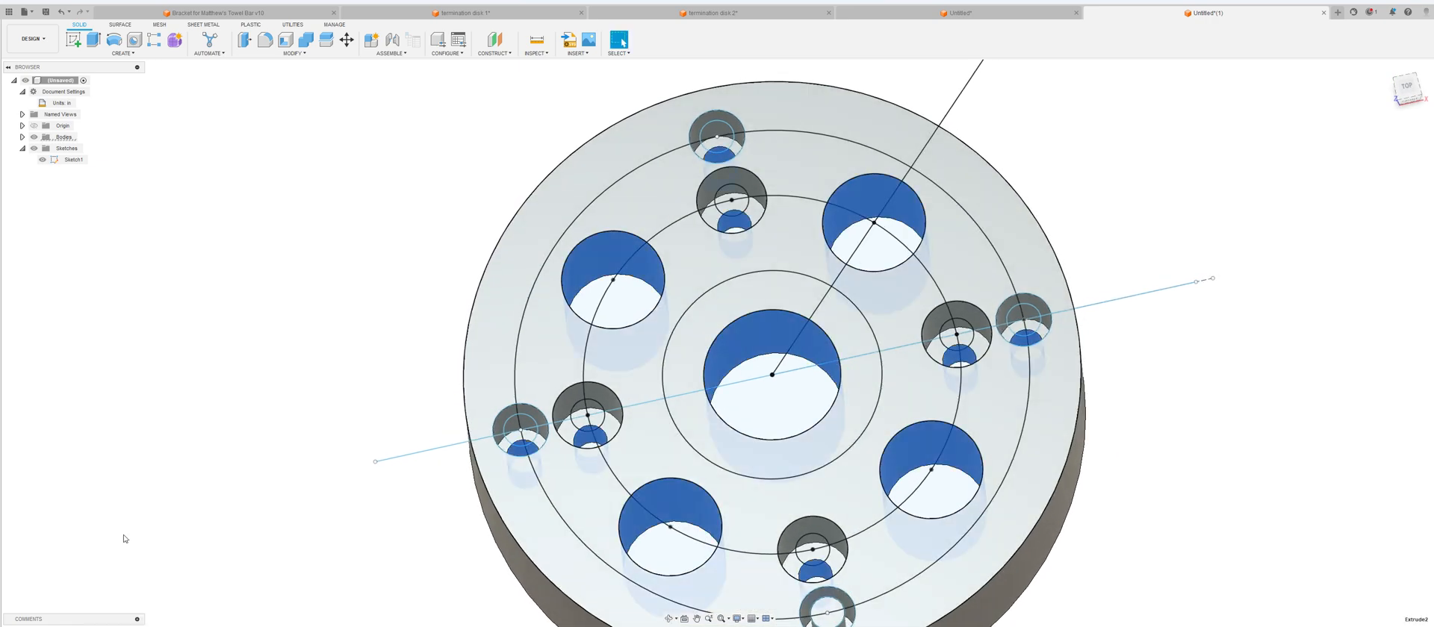
{"action": "left_click", "coordinate": [534, 485]}
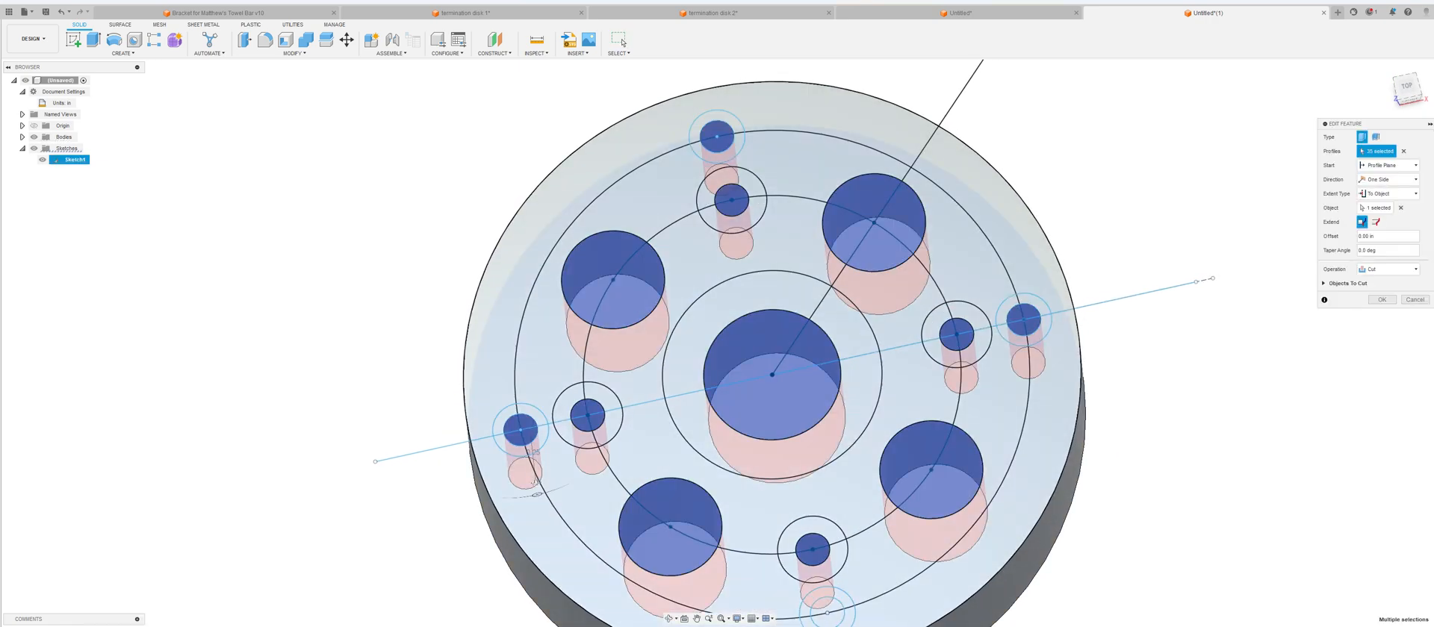
{"action": "left_click", "coordinate": [834, 608]}
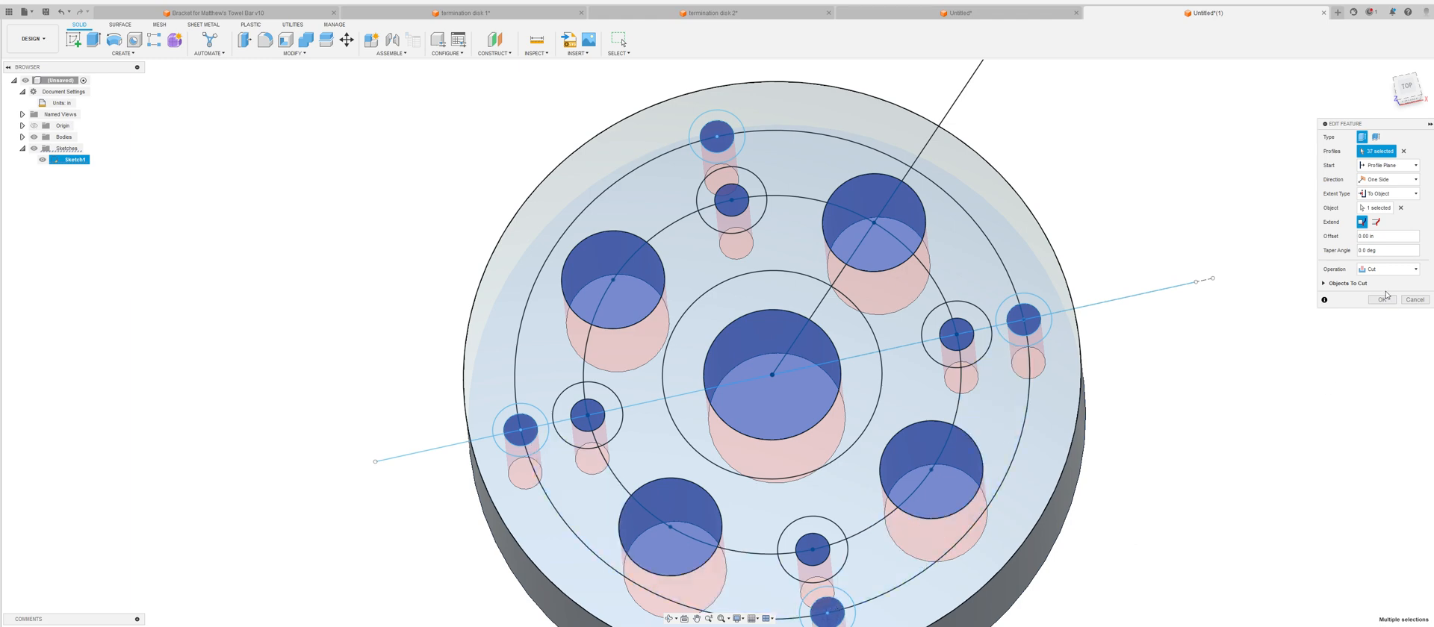
{"action": "left_click", "coordinate": [1381, 300]}
Inspect the disc's through holes and counterbores from several angles.
{"action": "middle_click_drag", "start_coordinate": [1296, 361], "coordinate": [1209, 407], "text": "shift"}
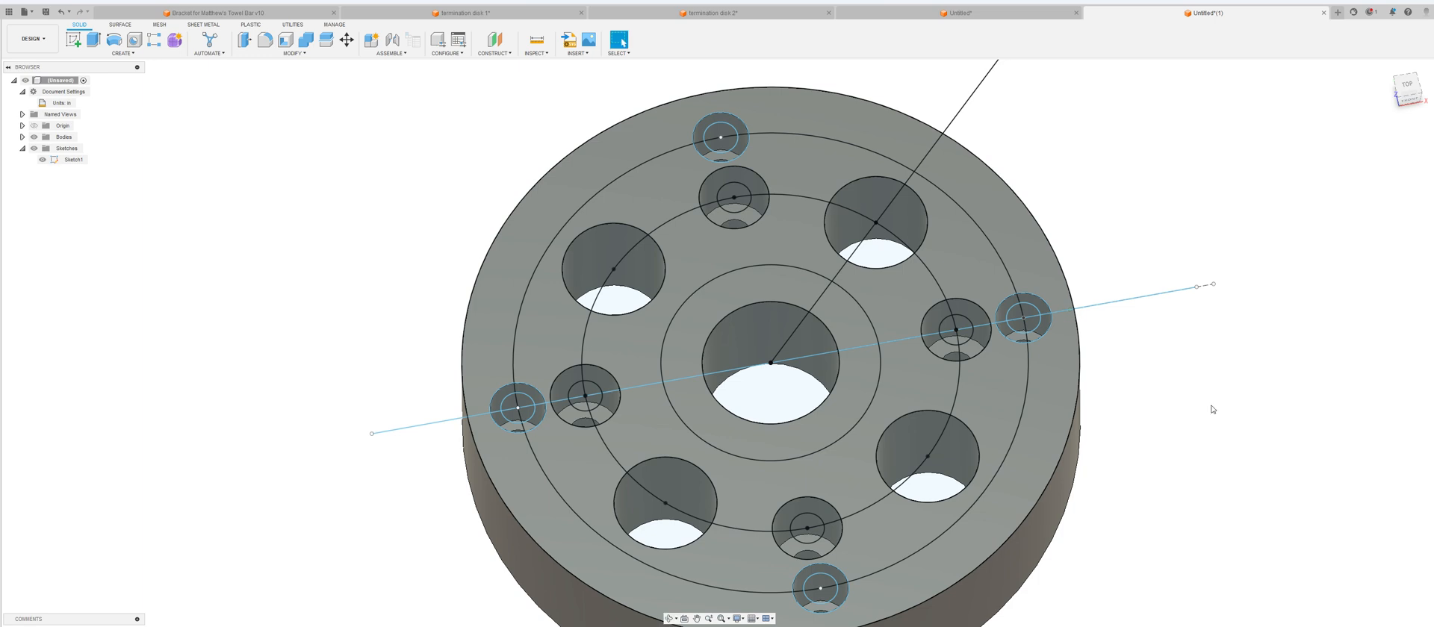
{"action": "scroll", "coordinate": [1204, 423], "scroll_direction": "up", "scroll_amount": 2}
{"action": "scroll", "coordinate": [1204, 422], "scroll_direction": "down", "scroll_amount": 4}
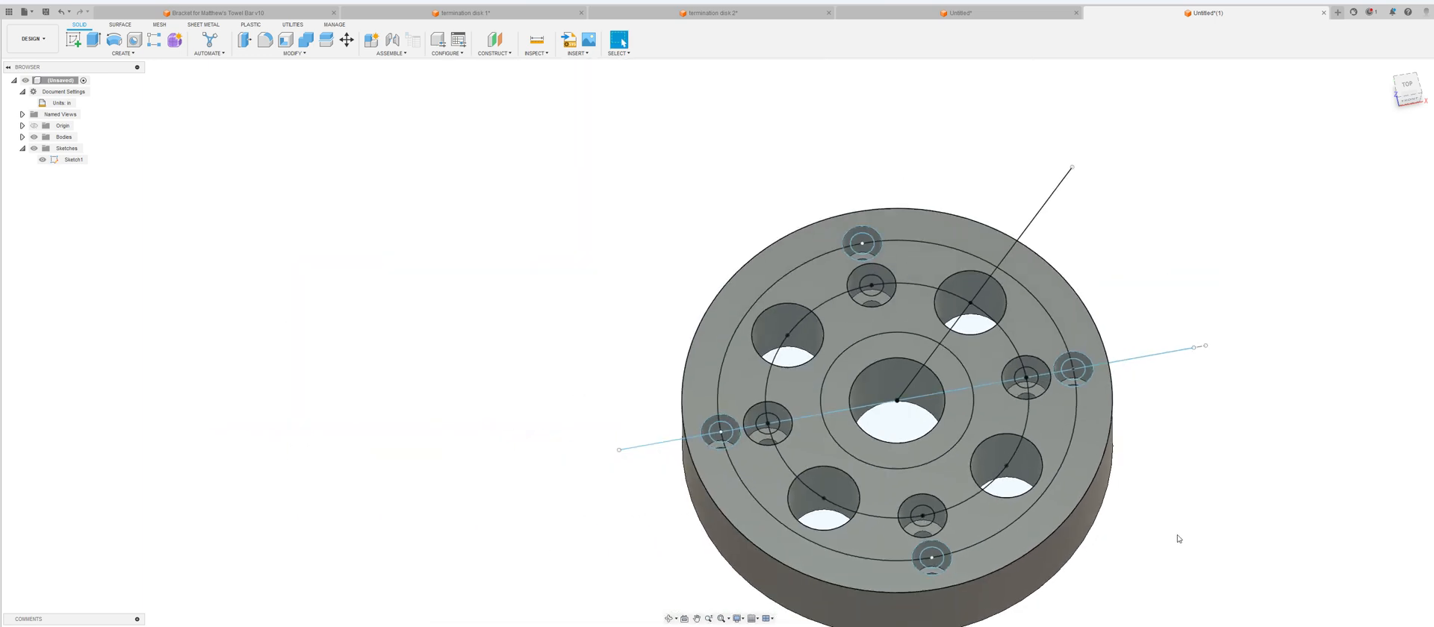
{"action": "scroll", "coordinate": [701, 192], "scroll_direction": "down", "scroll_amount": 2}
{"action": "scroll", "coordinate": [1162, 318], "scroll_direction": "up", "scroll_amount": 2}
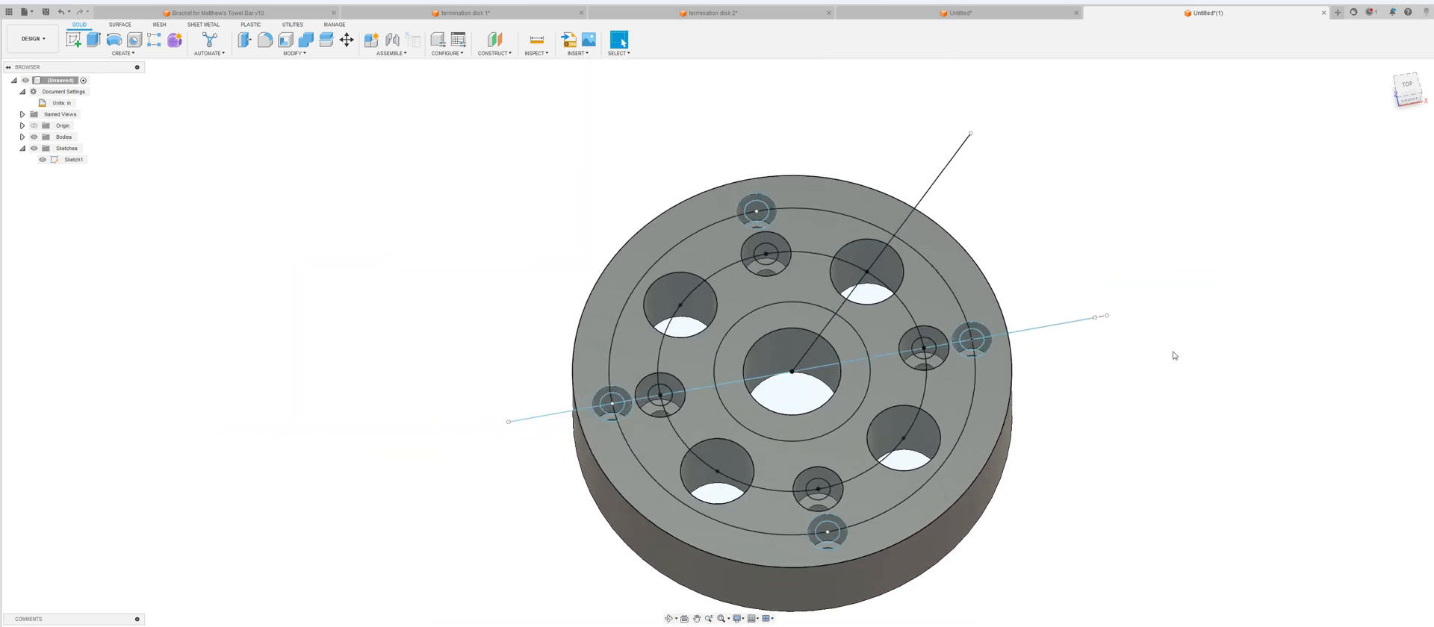
{"action": "middle_click_drag", "start_coordinate": [1147, 380], "coordinate": [1146, 391], "text": "shift"}
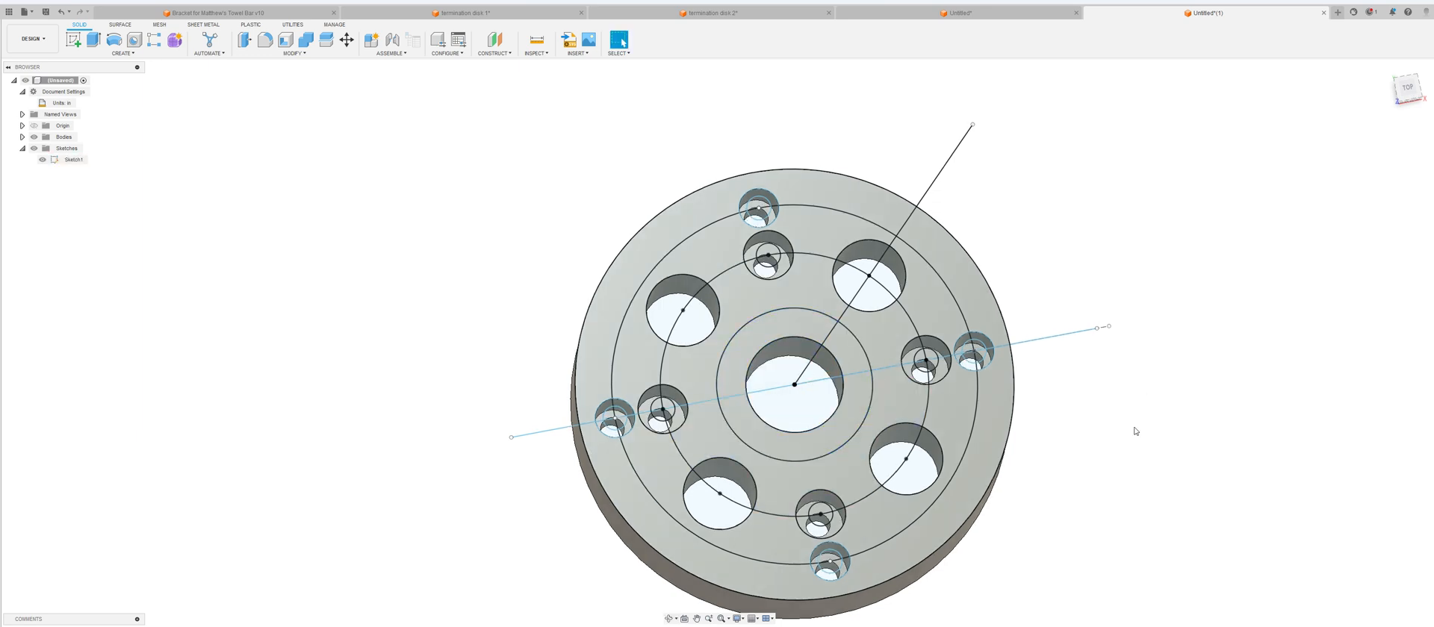
{"action": "middle_click_drag", "start_coordinate": [1290, 441], "coordinate": [1293, 413], "text": "shift"}
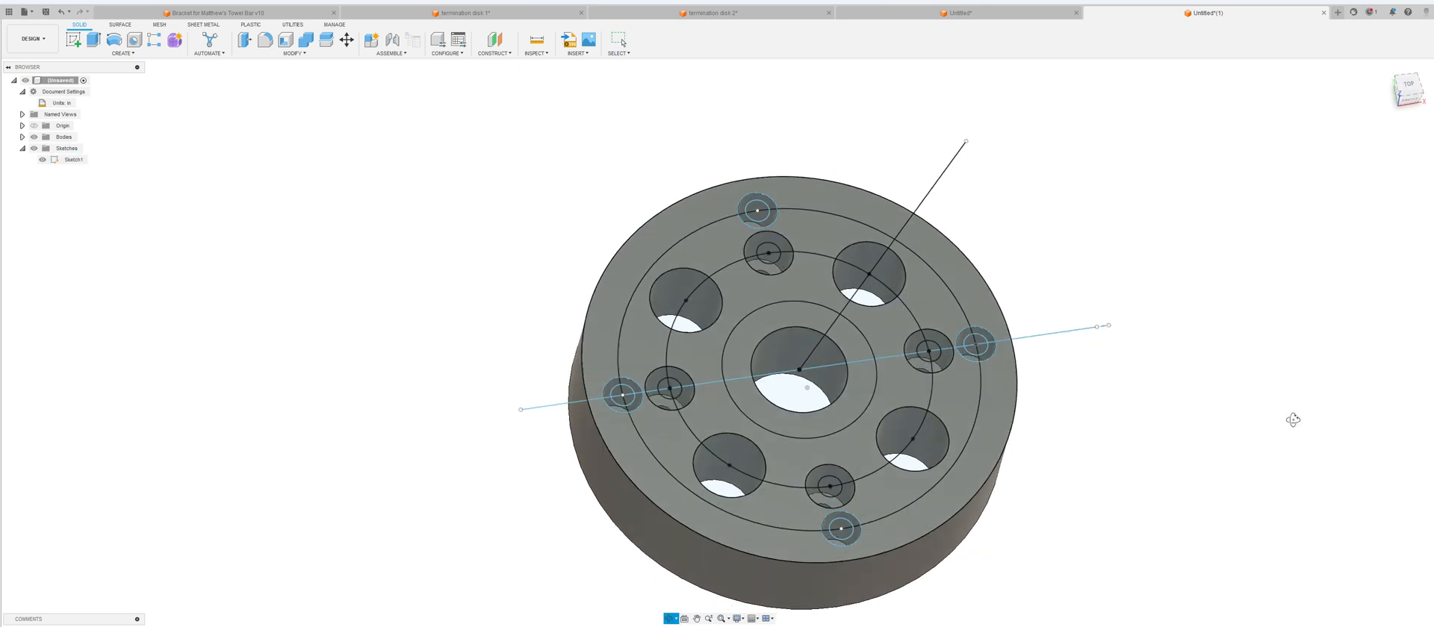
Extrude the ring around the central bore upward by 0.438 in - 0.25 in, joined to the disc.
{"action": "key", "text": "e"}
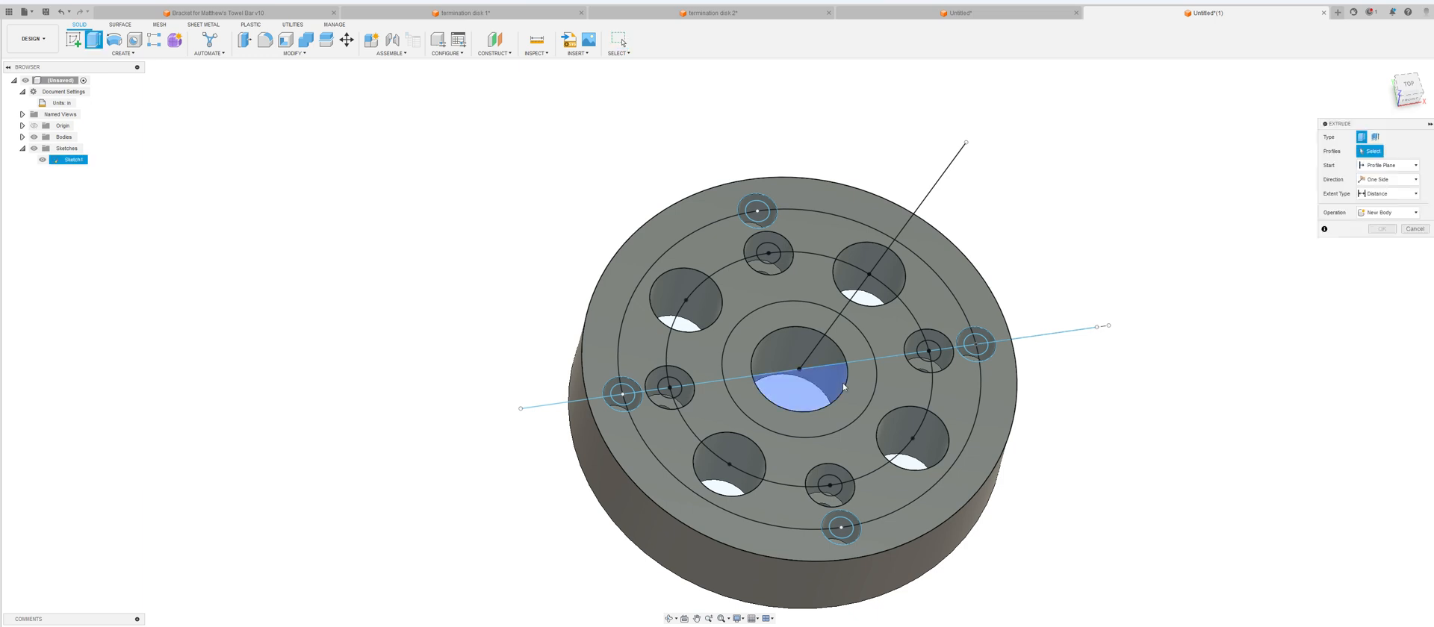
{"action": "left_click", "coordinate": [853, 381]}
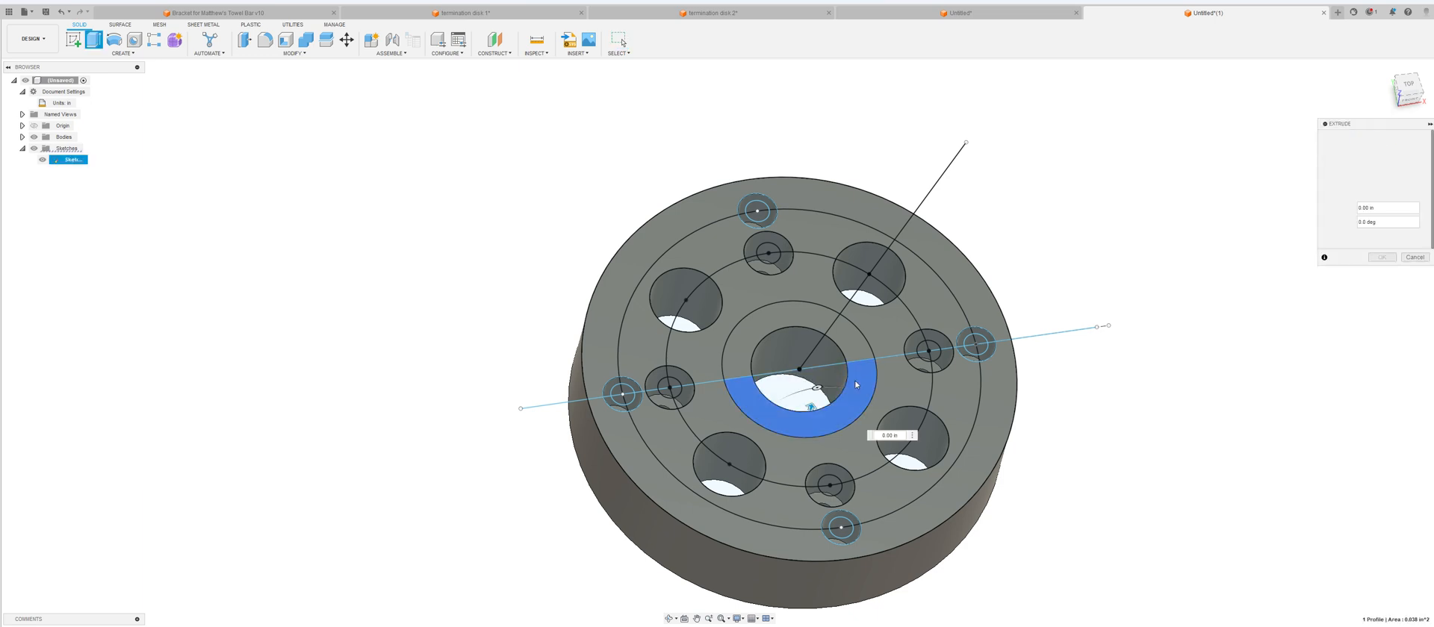
{"action": "left_click", "coordinate": [860, 340]}
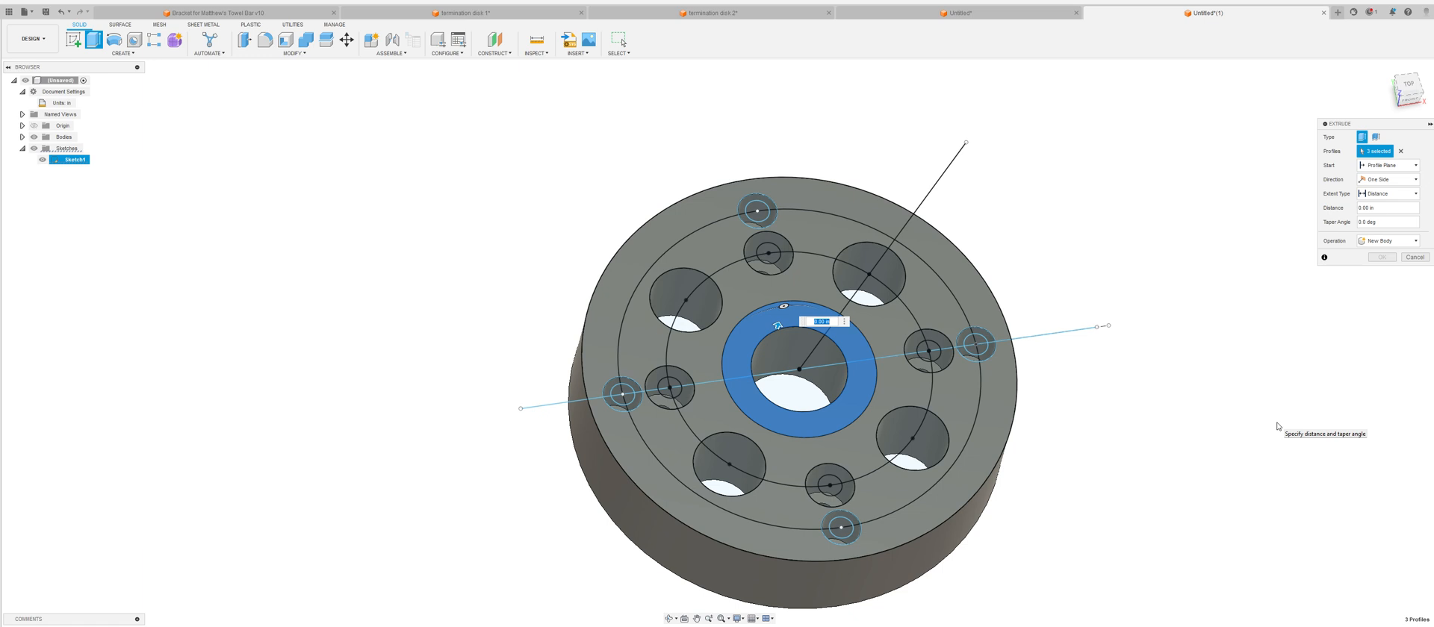
{"action": "key", "text": "BackSpace"}
{"action": "type", "text": ".438-.25"}
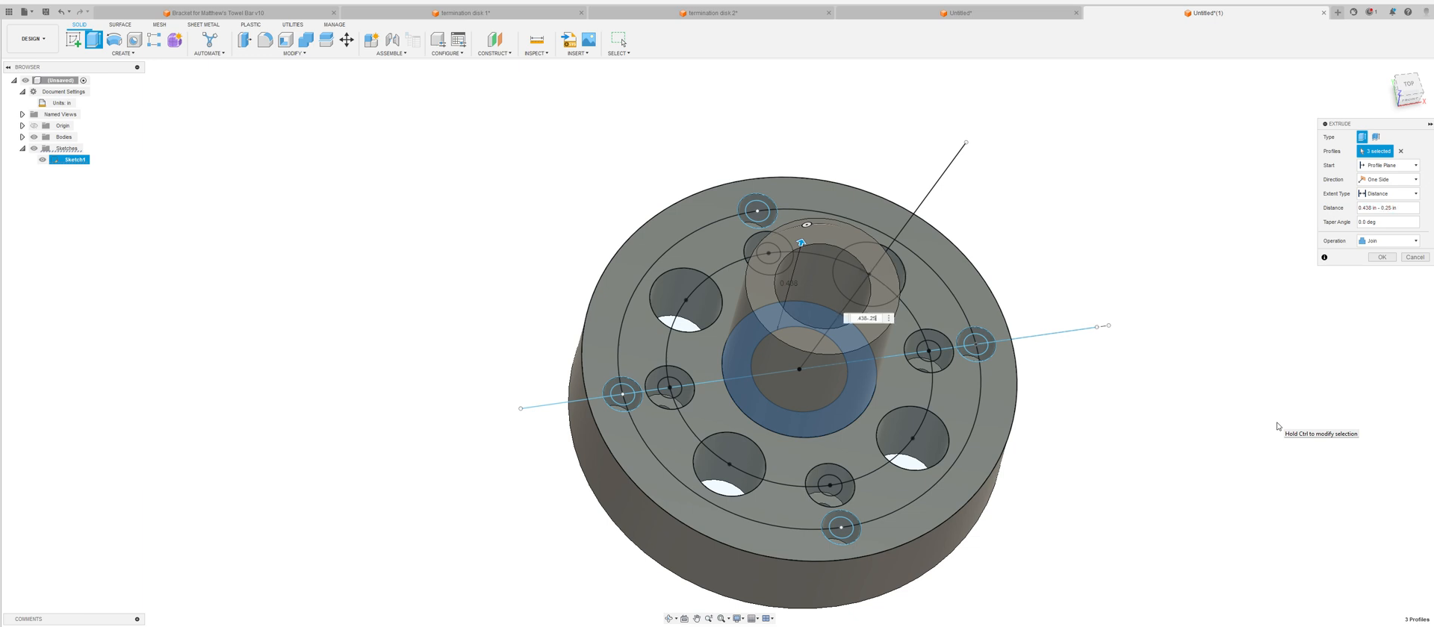
{"action": "key", "text": "Return"}
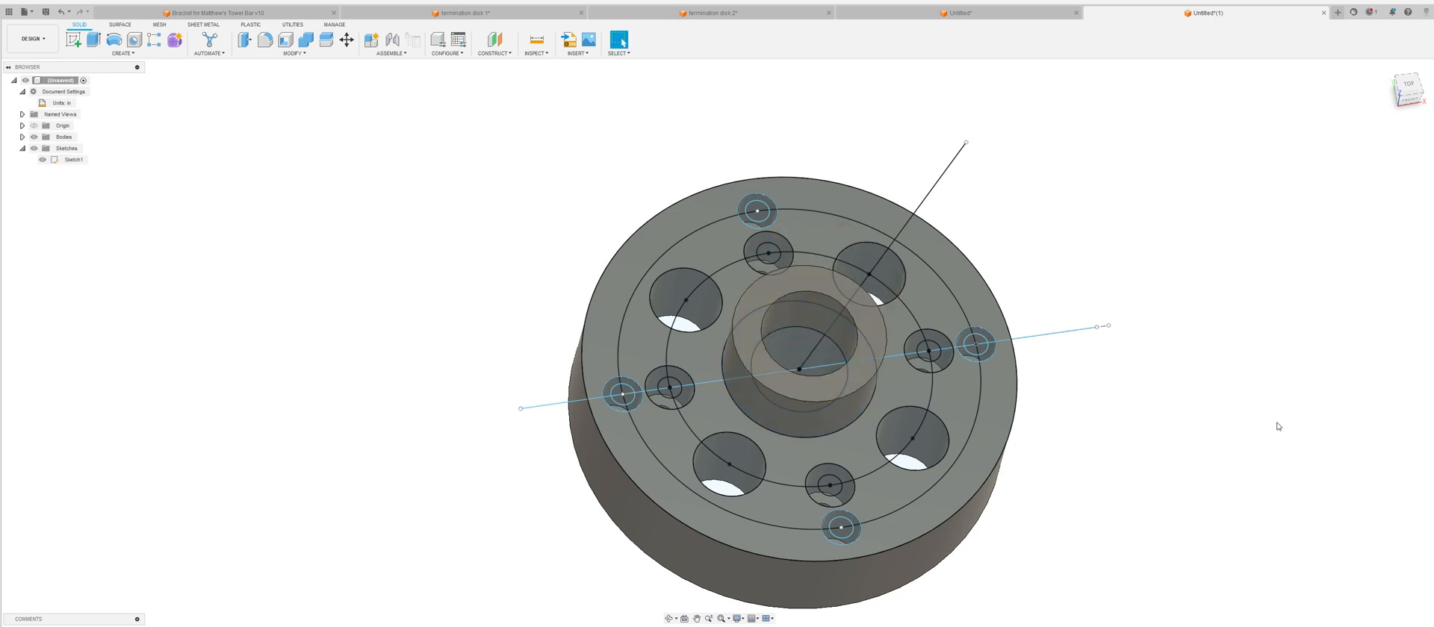
{"action": "middle_click_drag", "start_coordinate": [1167, 434], "coordinate": [1159, 403], "text": "shift"}
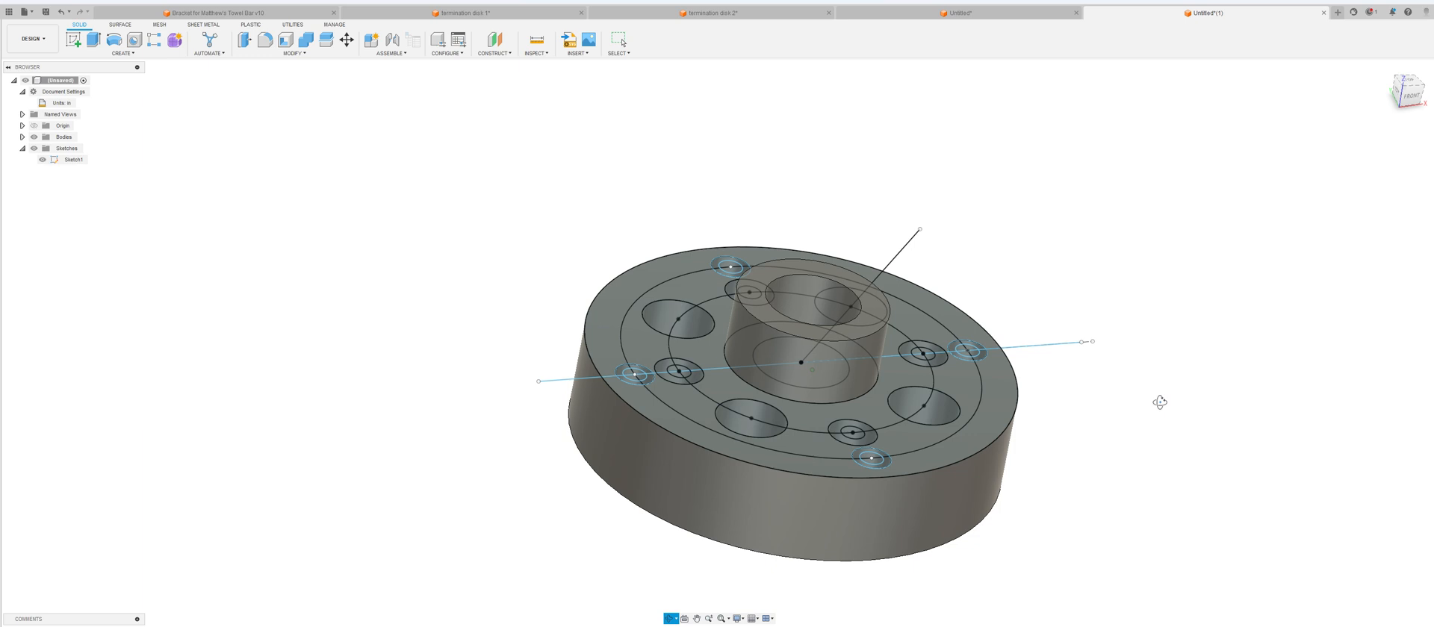
{"action": "middle_click_drag", "start_coordinate": [1160, 402], "coordinate": [1147, 400], "text": "shift"}
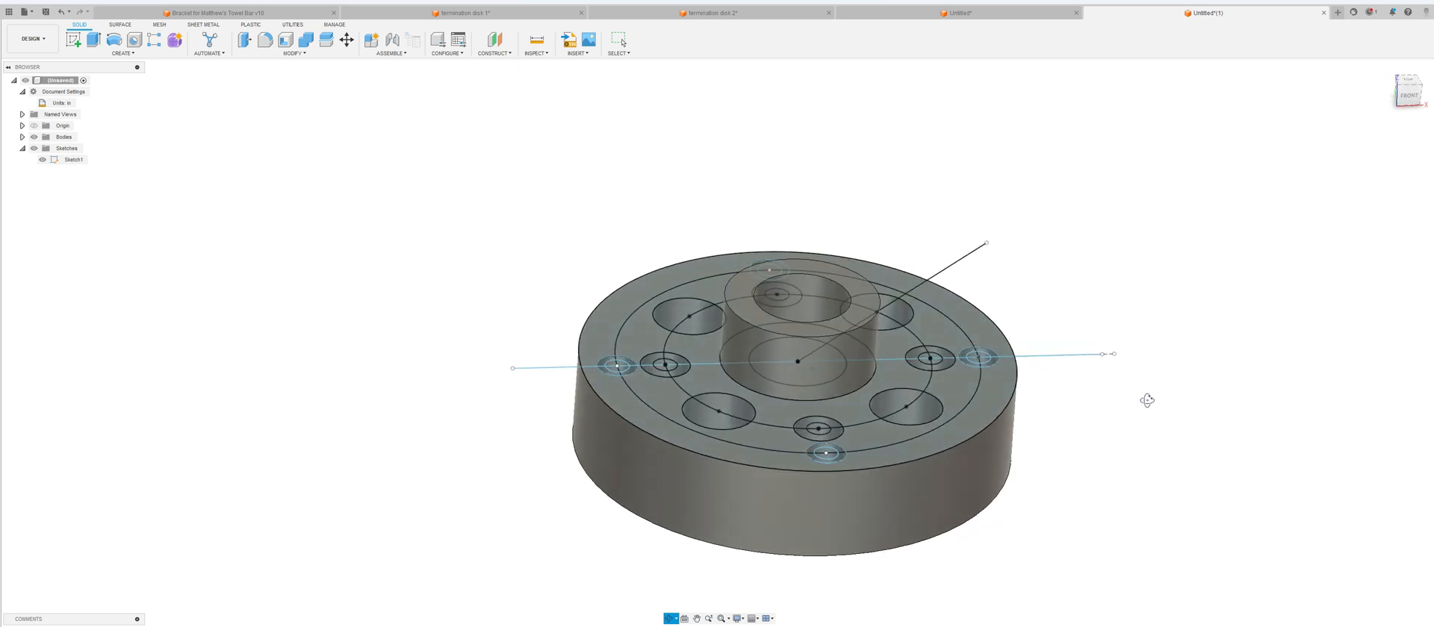
{"action": "key", "text": "Escape"}
{"action": "left_click", "coordinate": [74, 40]}
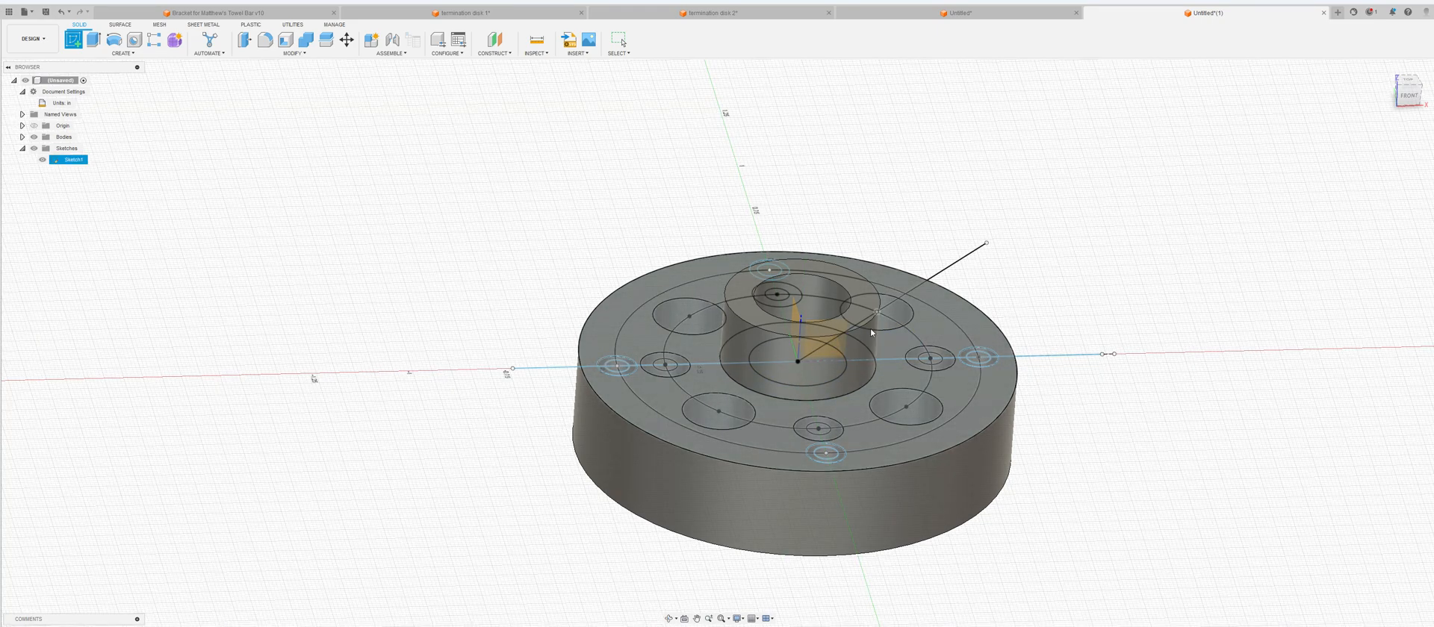
{"action": "left_click", "coordinate": [794, 324]}
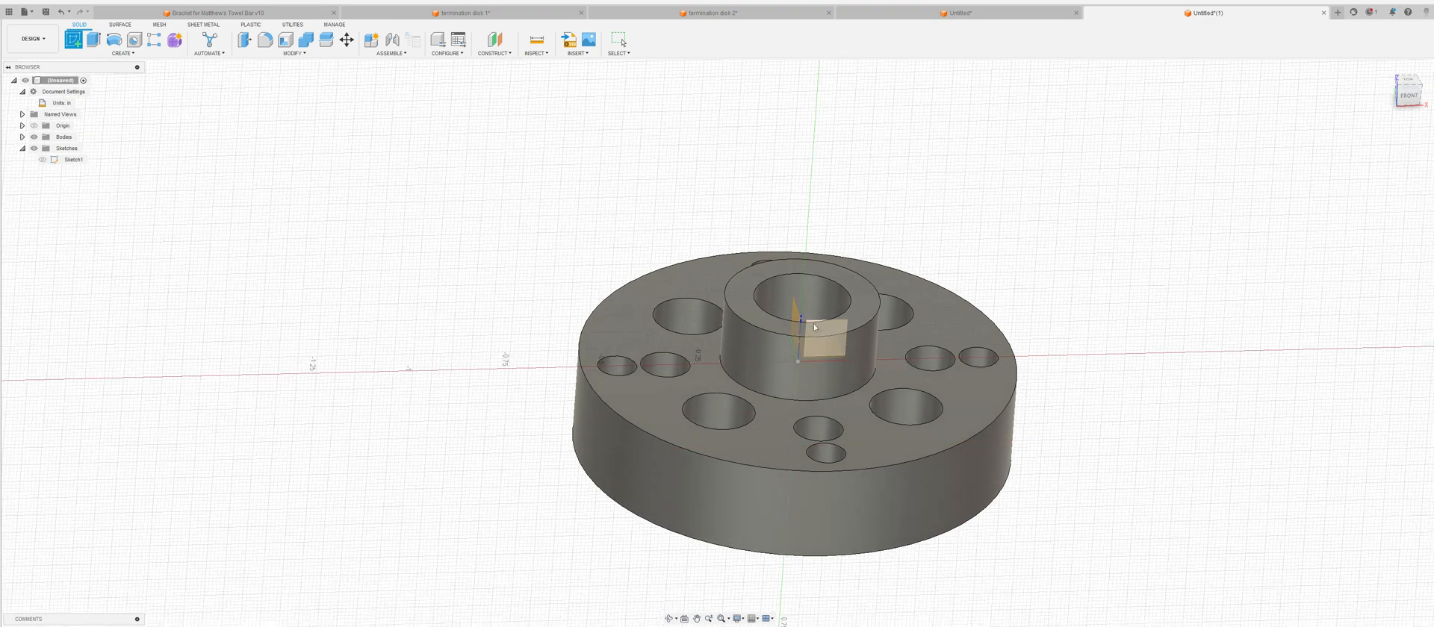
{"action": "left_click", "coordinate": [861, 334]}
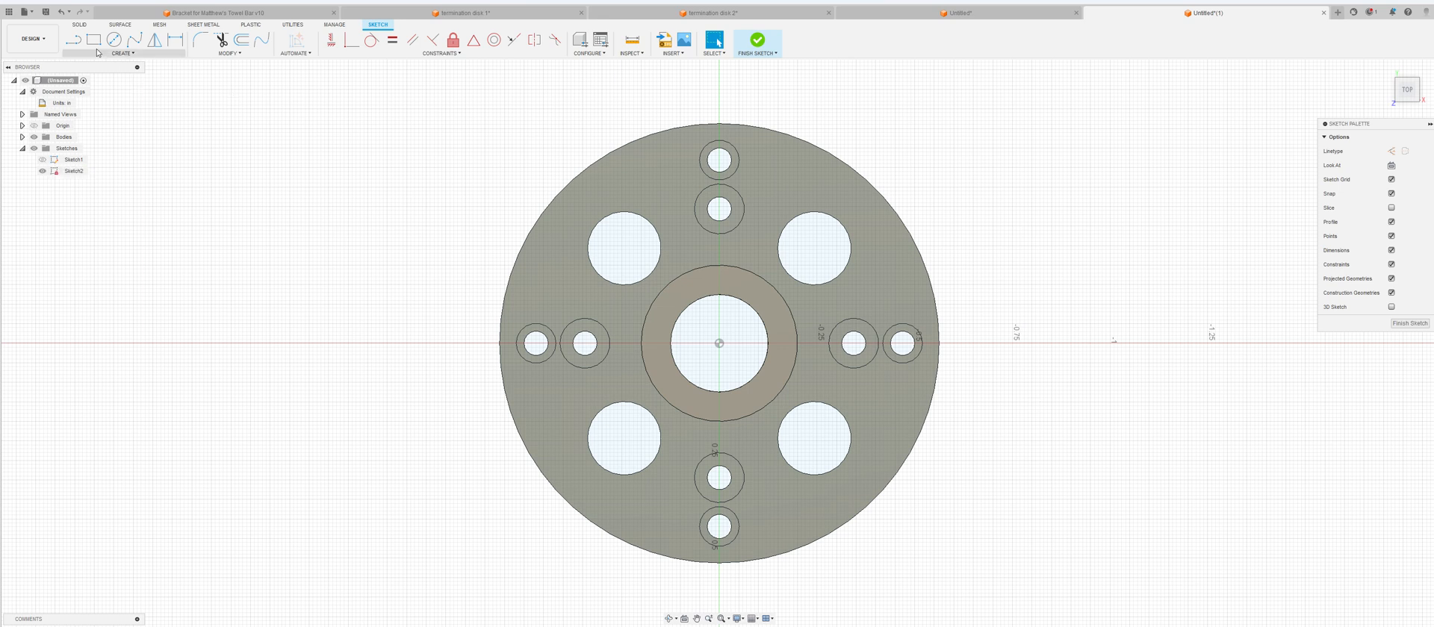
{"action": "left_click", "coordinate": [1410, 323]}
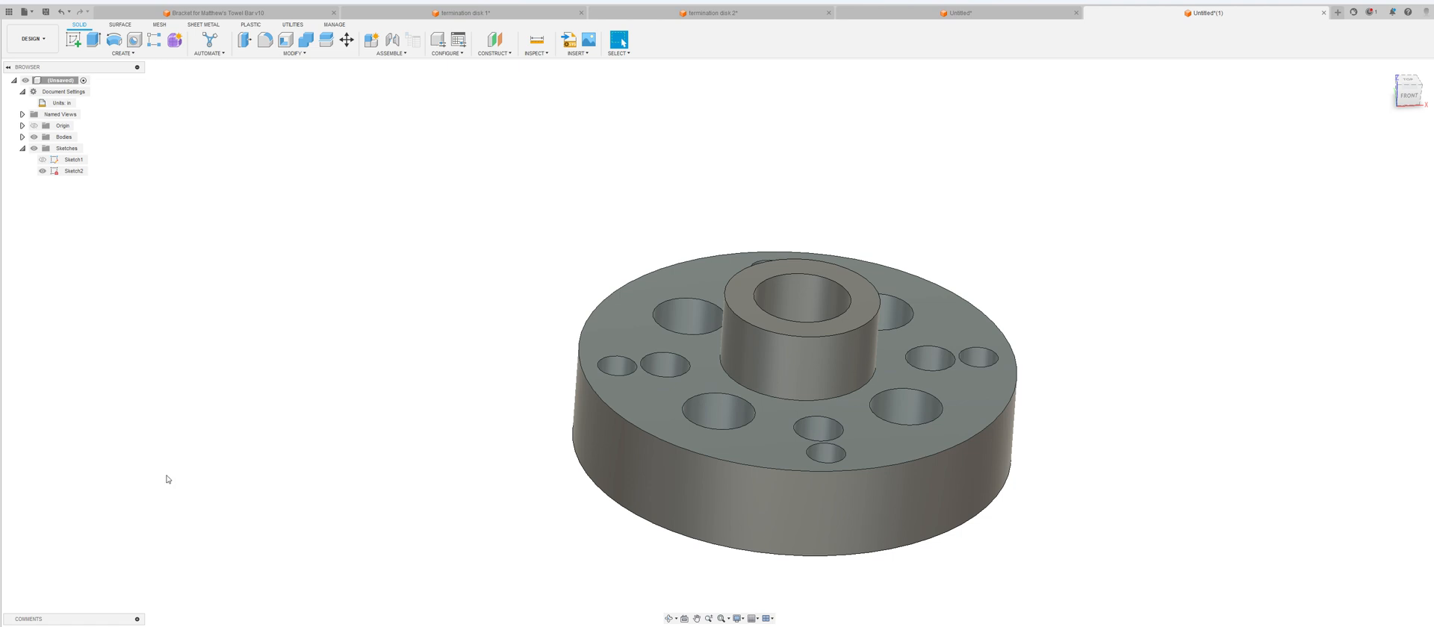
{"action": "left_click", "coordinate": [75, 171]}
{"action": "key", "text": "Delete"}
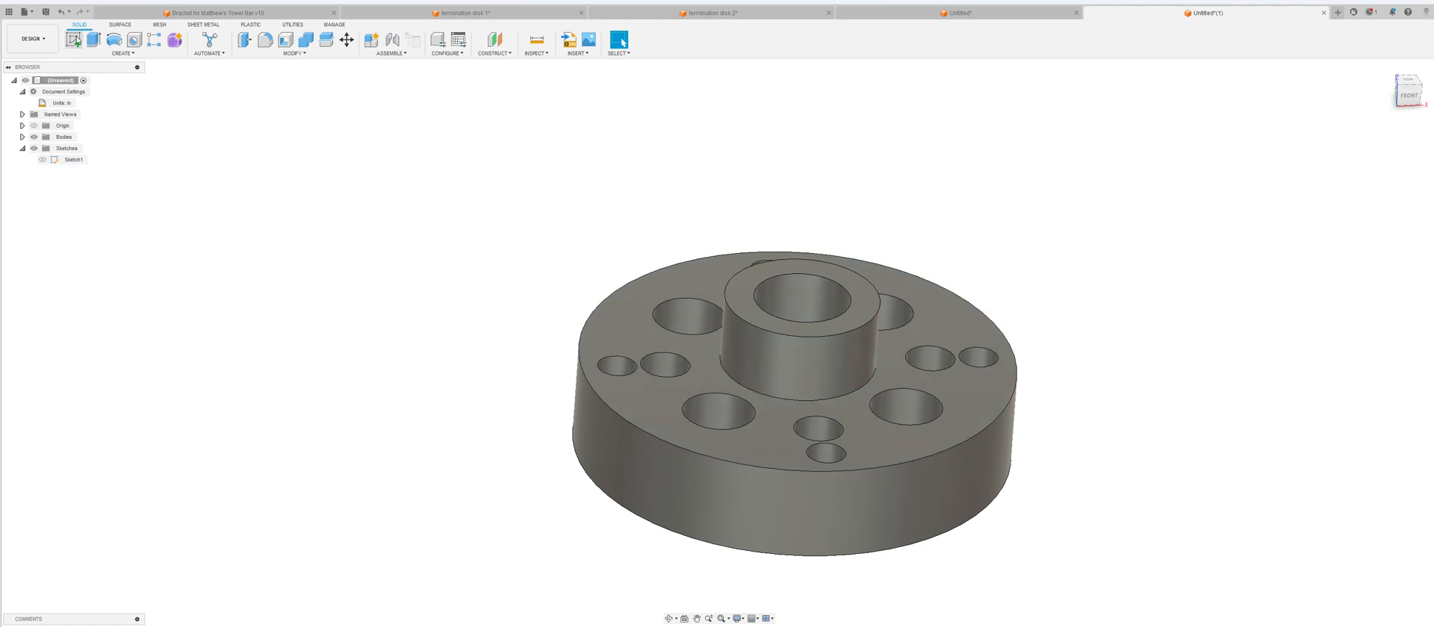
Start a sketch on the front plane and draw a vertical line from the boss's top centre to the origin.
{"action": "left_click", "coordinate": [74, 41]}
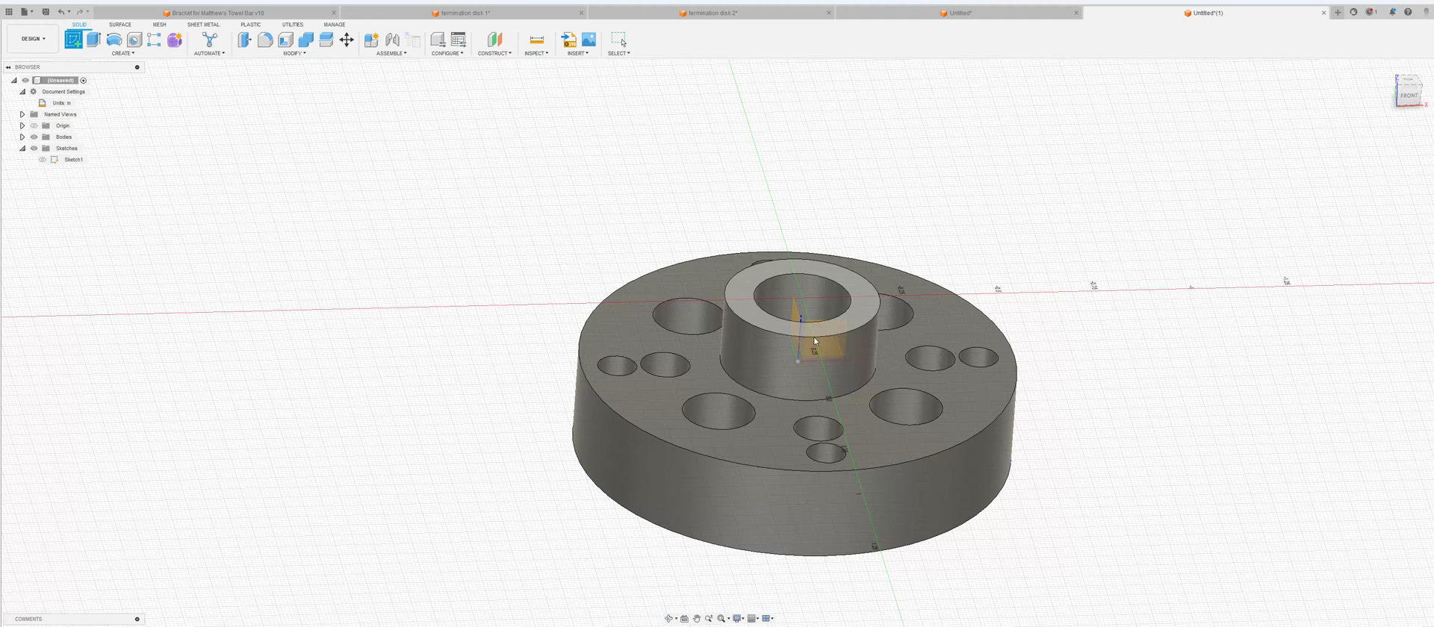
{"action": "left_click", "coordinate": [813, 337]}
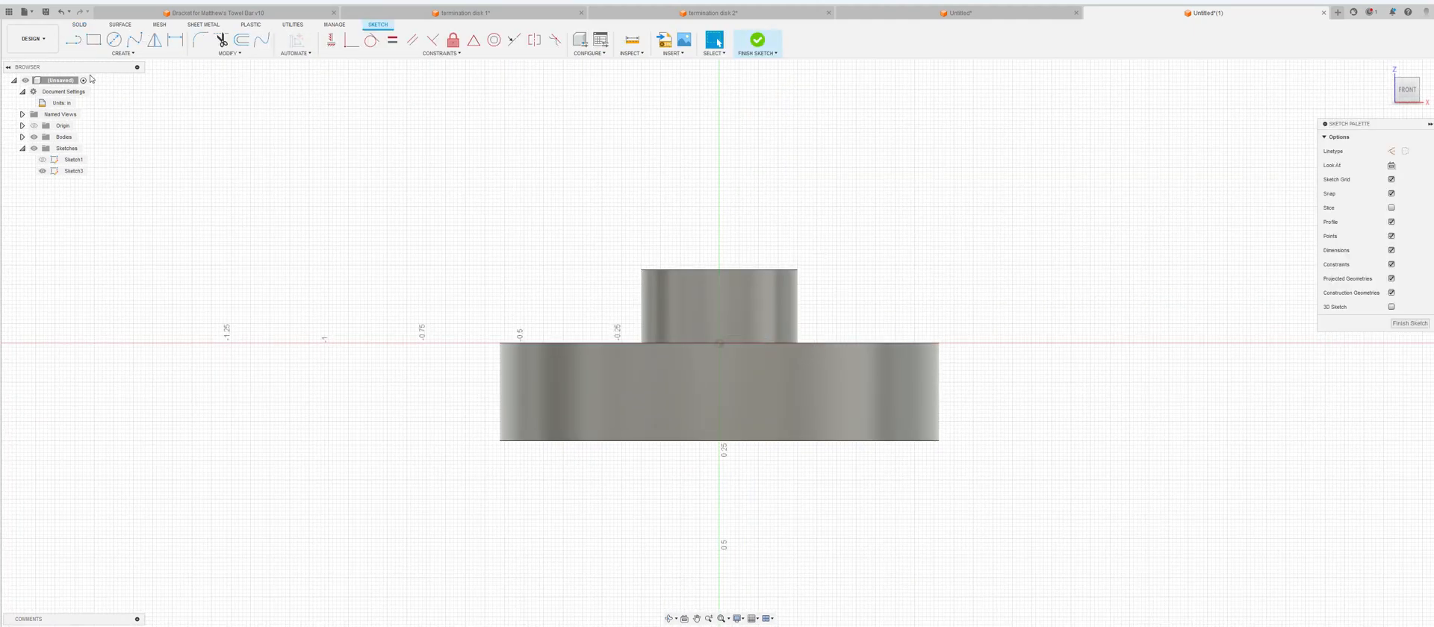
{"action": "left_click", "coordinate": [73, 40]}
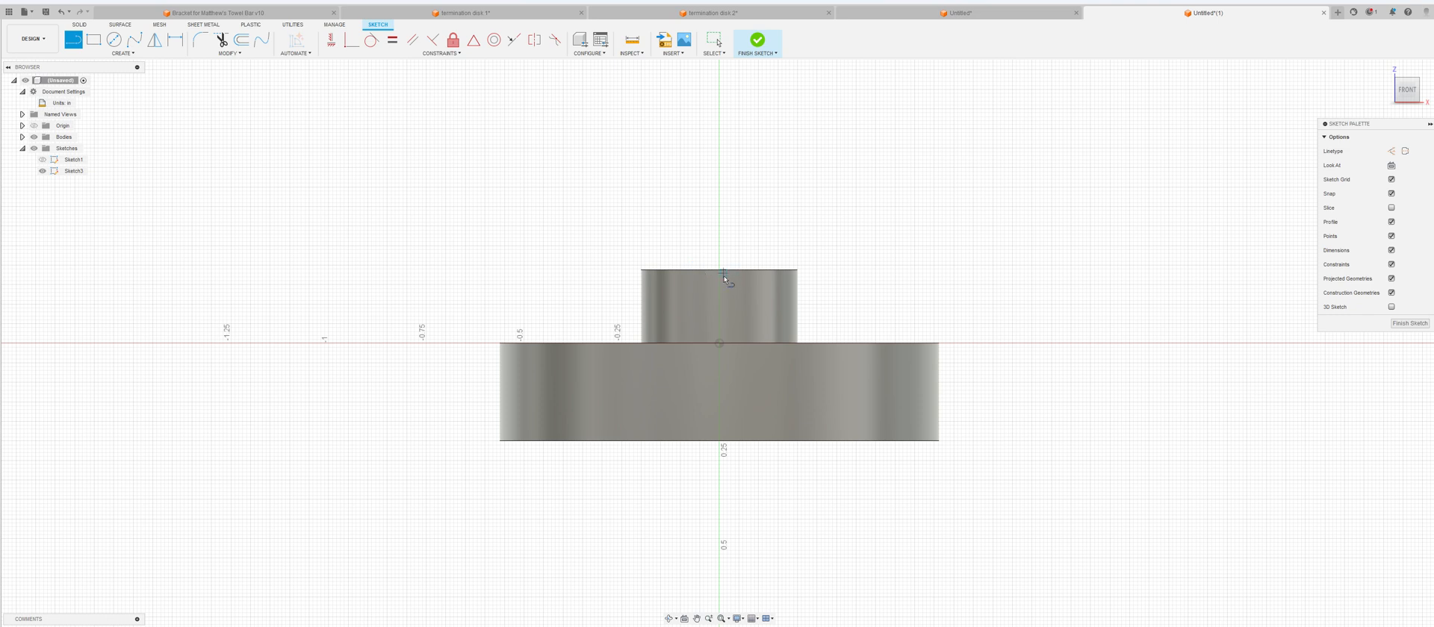
{"action": "left_click", "coordinate": [719, 271]}
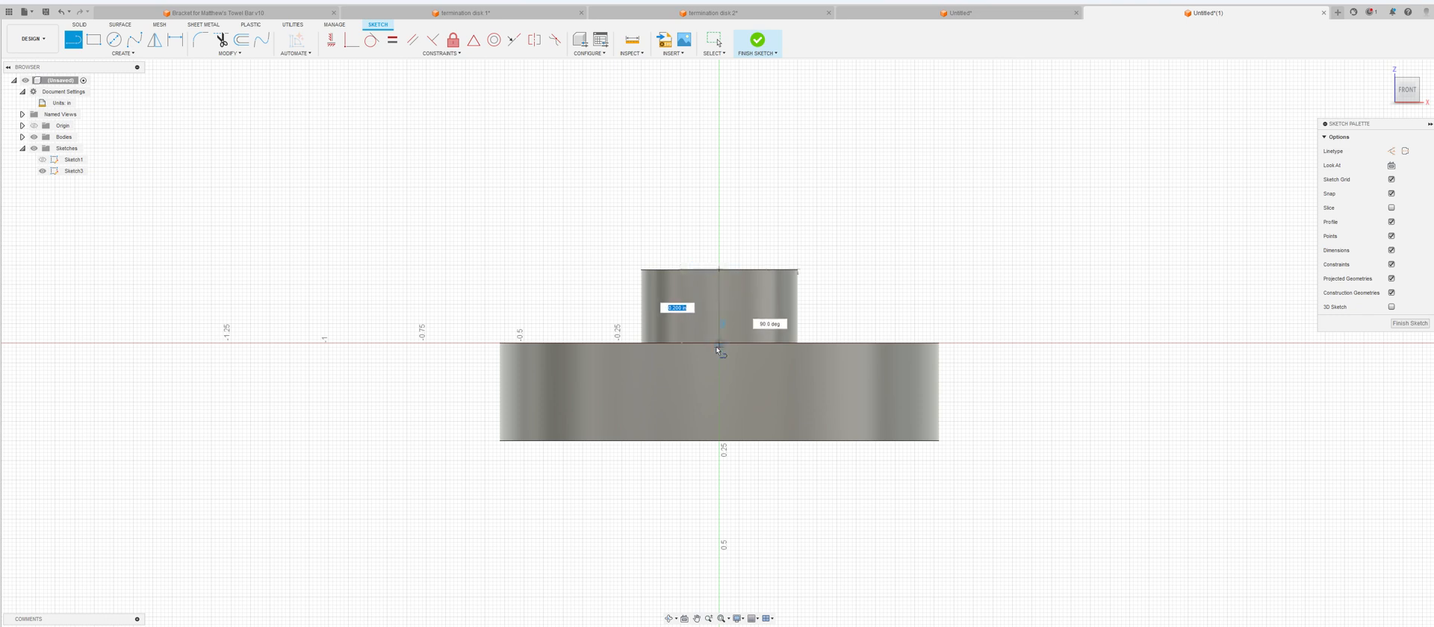
{"action": "left_click", "coordinate": [718, 345]}
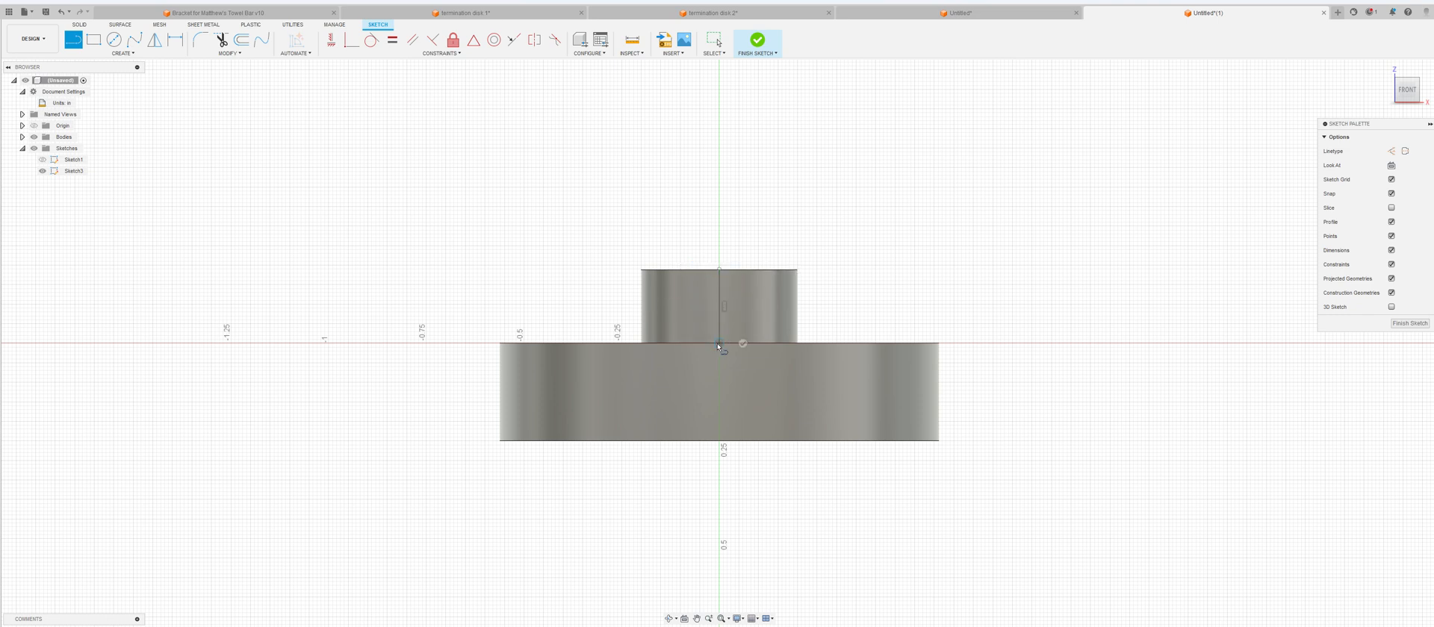
{"action": "key", "text": "Escape"}
Draw a second vertical line down from the boss's top centre with a length of (.438-.25)/2 in.
{"action": "left_click", "coordinate": [74, 40]}
{"action": "left_click", "coordinate": [719, 269]}
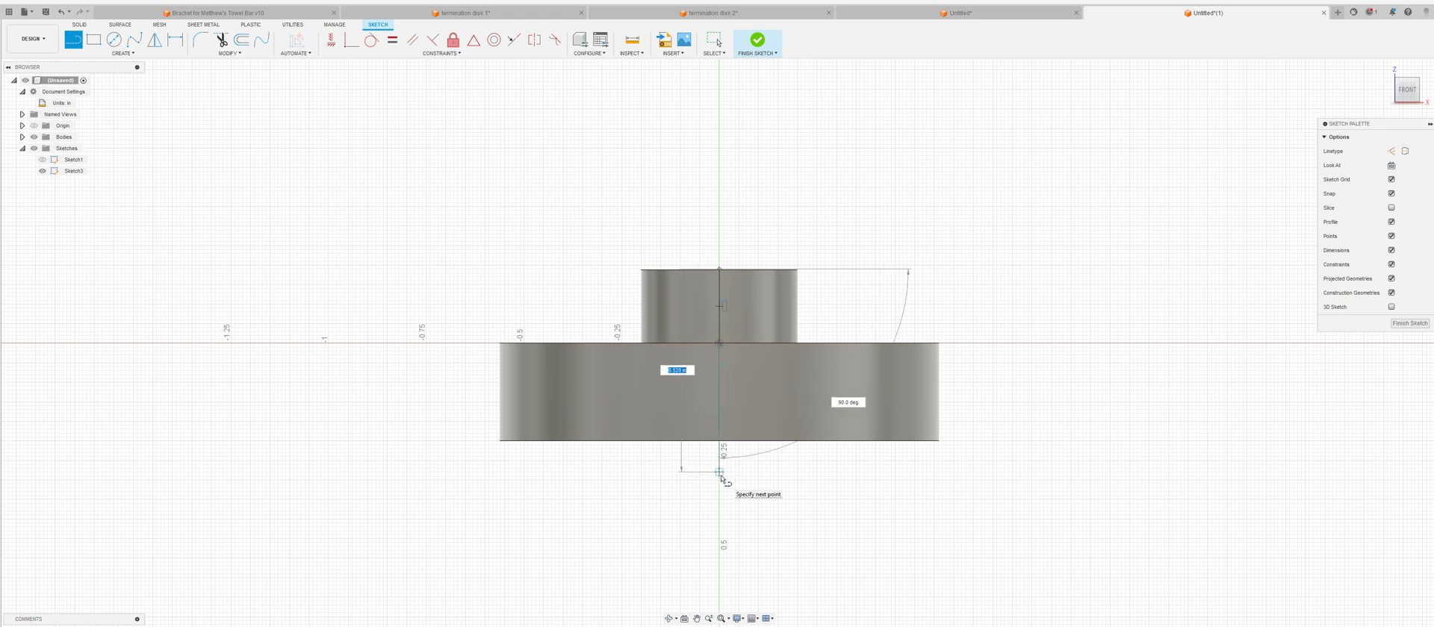
{"action": "key", "text": "BackSpace"}
{"action": "type", "text": ".438-.25)/2"}
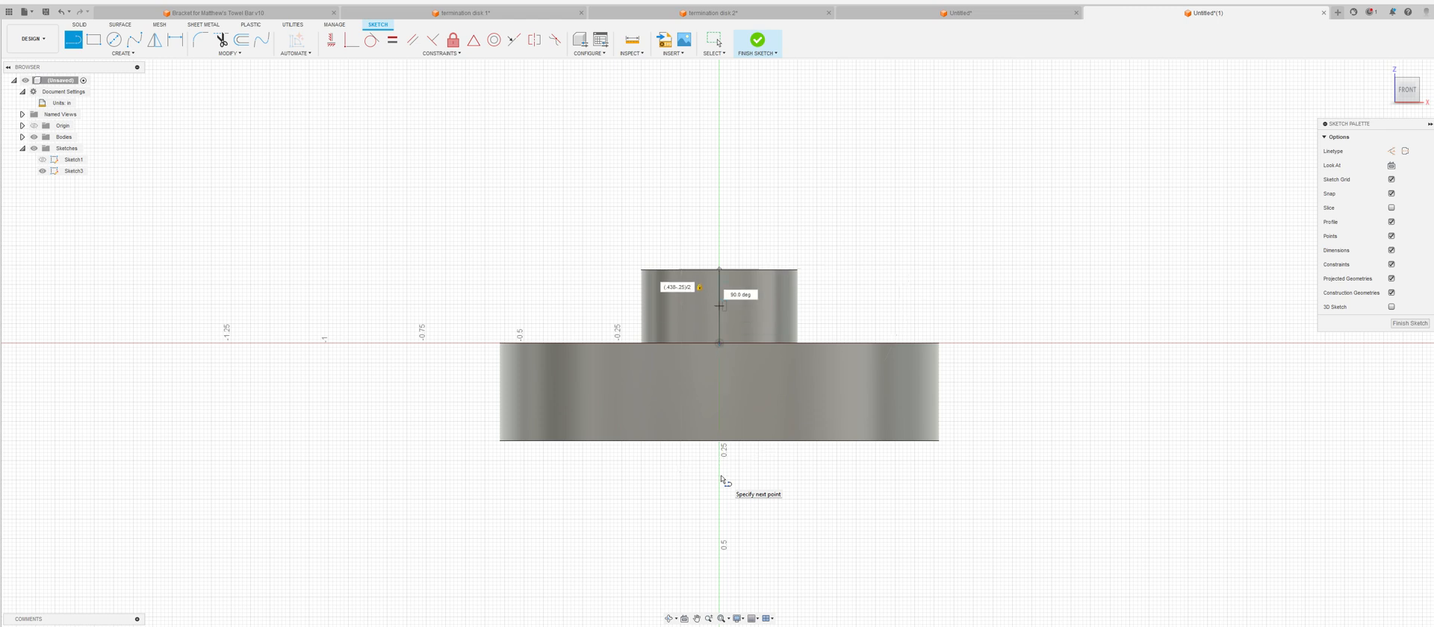
{"action": "key", "text": "Return"}
{"action": "key", "text": "Escape"}
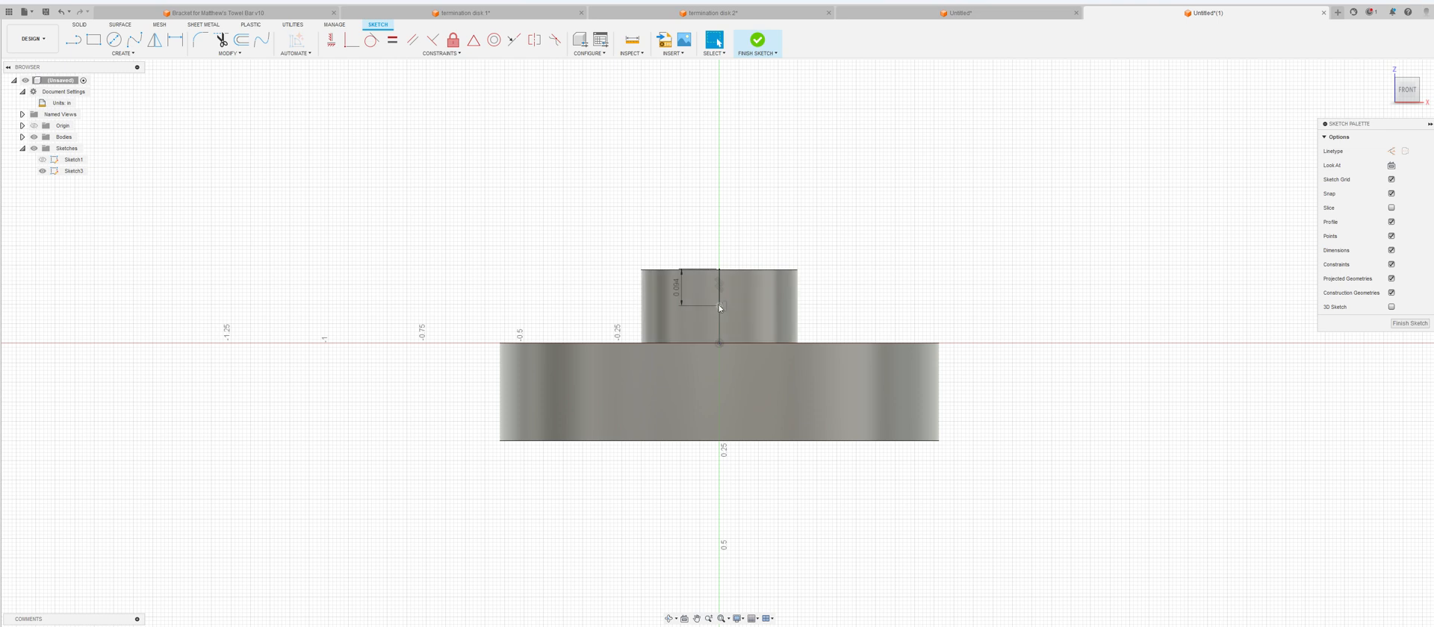
Sketch a 0.062 in diameter circle centred on the lower end of the shorter line and finish the sketch.
{"action": "key", "text": "c"}
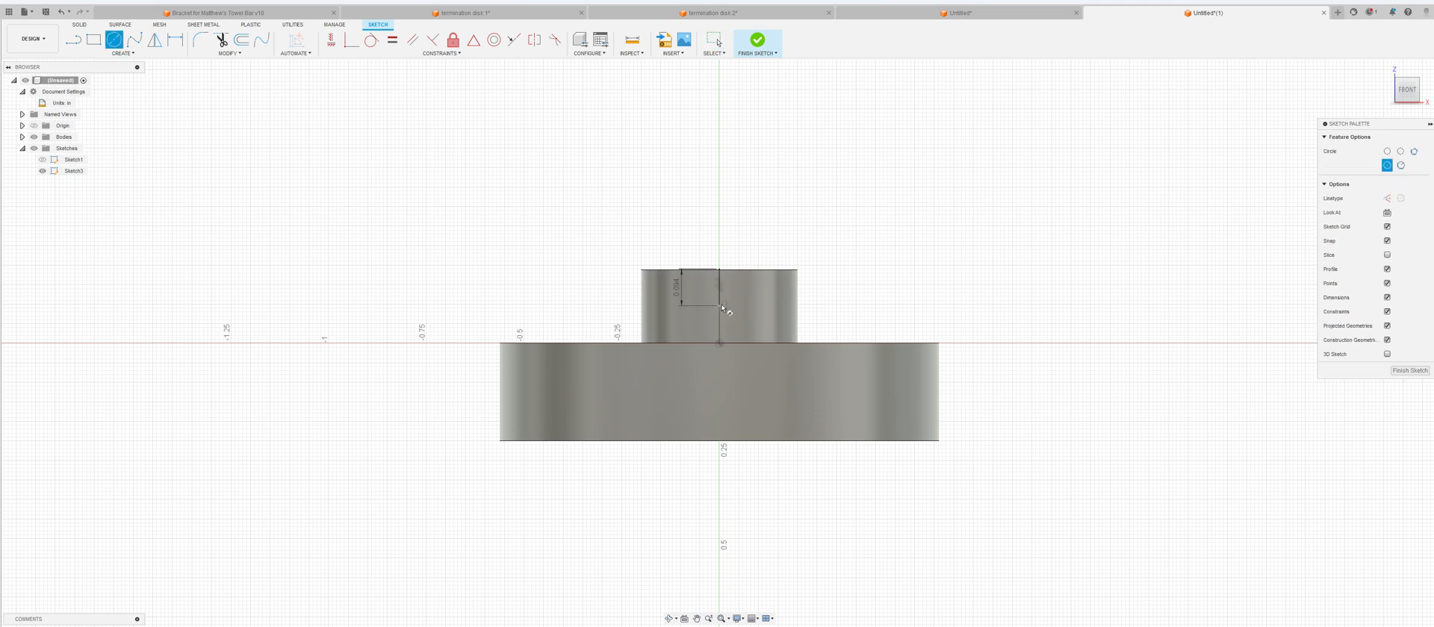
{"action": "left_click", "coordinate": [718, 306]}
{"action": "type", "text": ".062"}
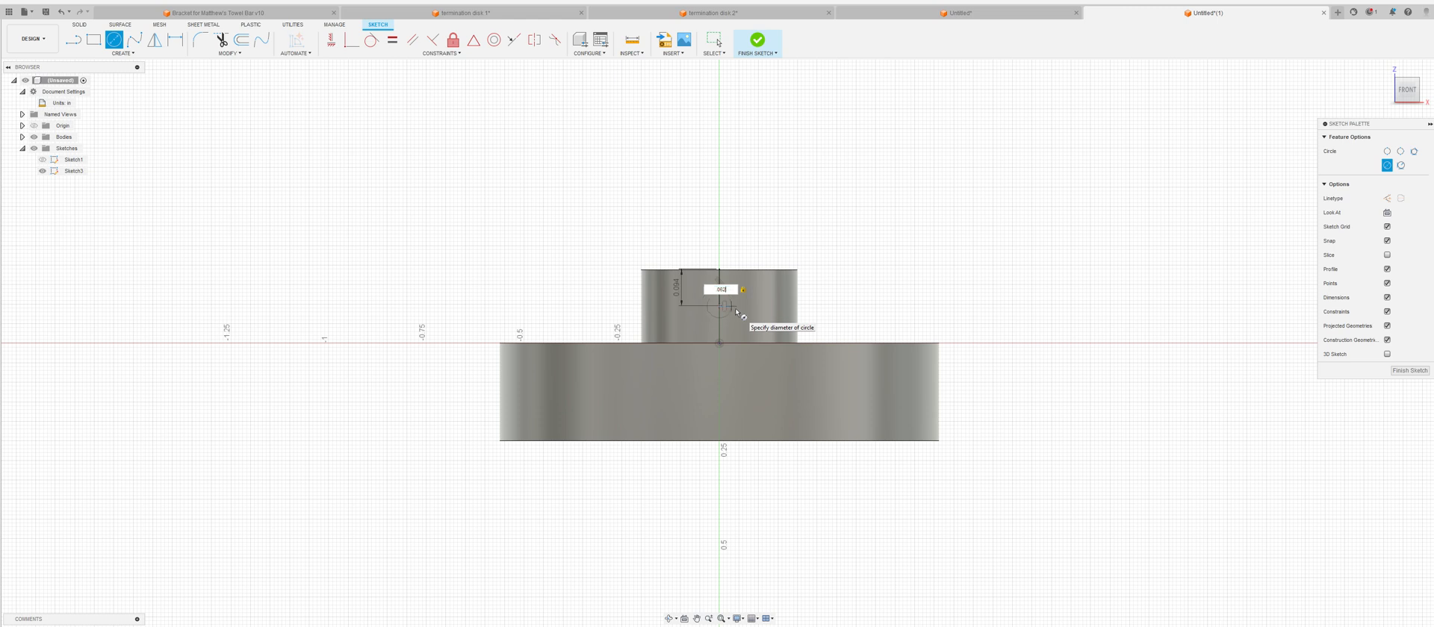
{"action": "key", "text": "Return"}
{"action": "key", "text": "Escape"}
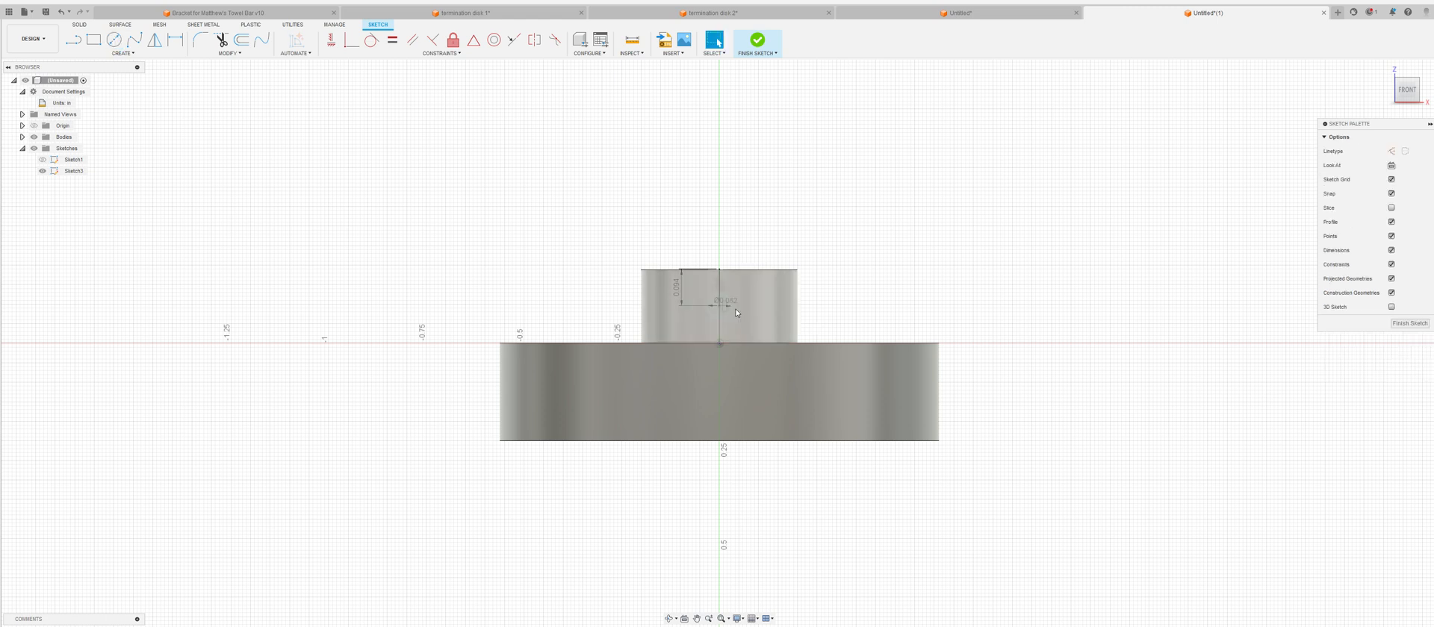
{"action": "left_click", "coordinate": [1409, 323]}
Cut the small circle through the front wall of the boss, using the boss's outer cylindrical face as the extent object.
{"action": "middle_click_drag", "start_coordinate": [1253, 322], "coordinate": [1233, 348], "text": "shift"}
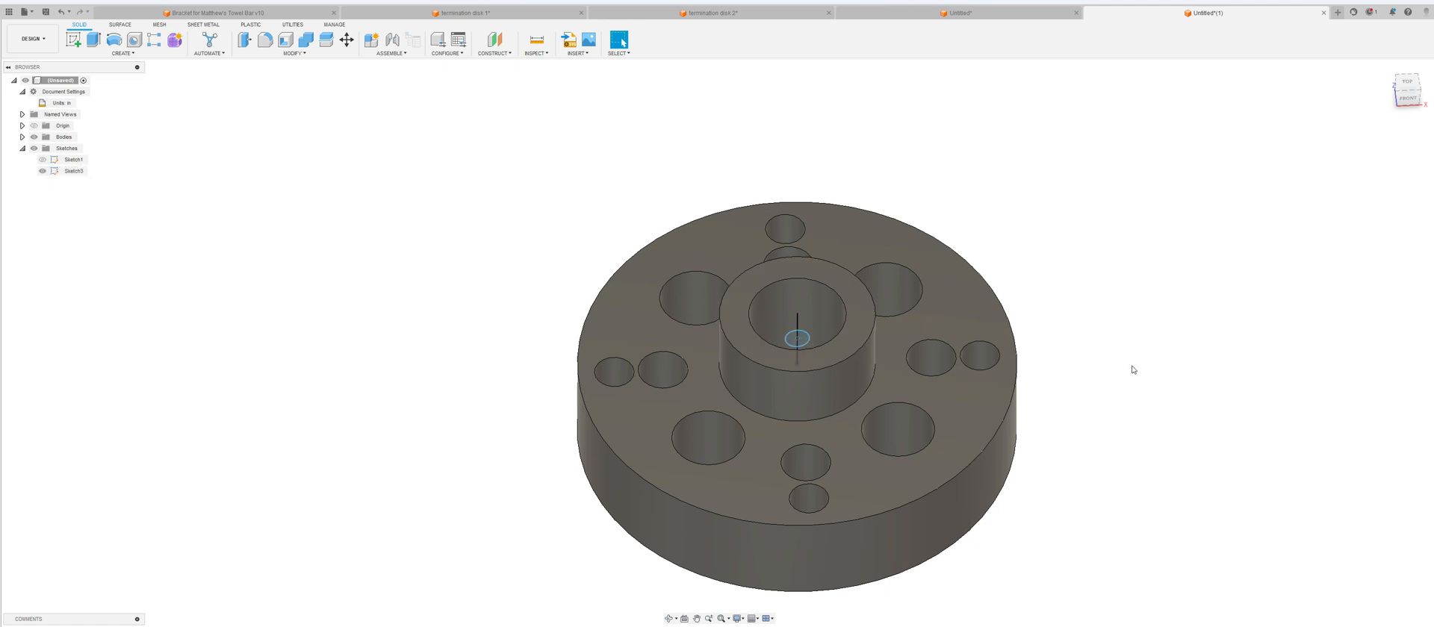
{"action": "key", "text": "e"}
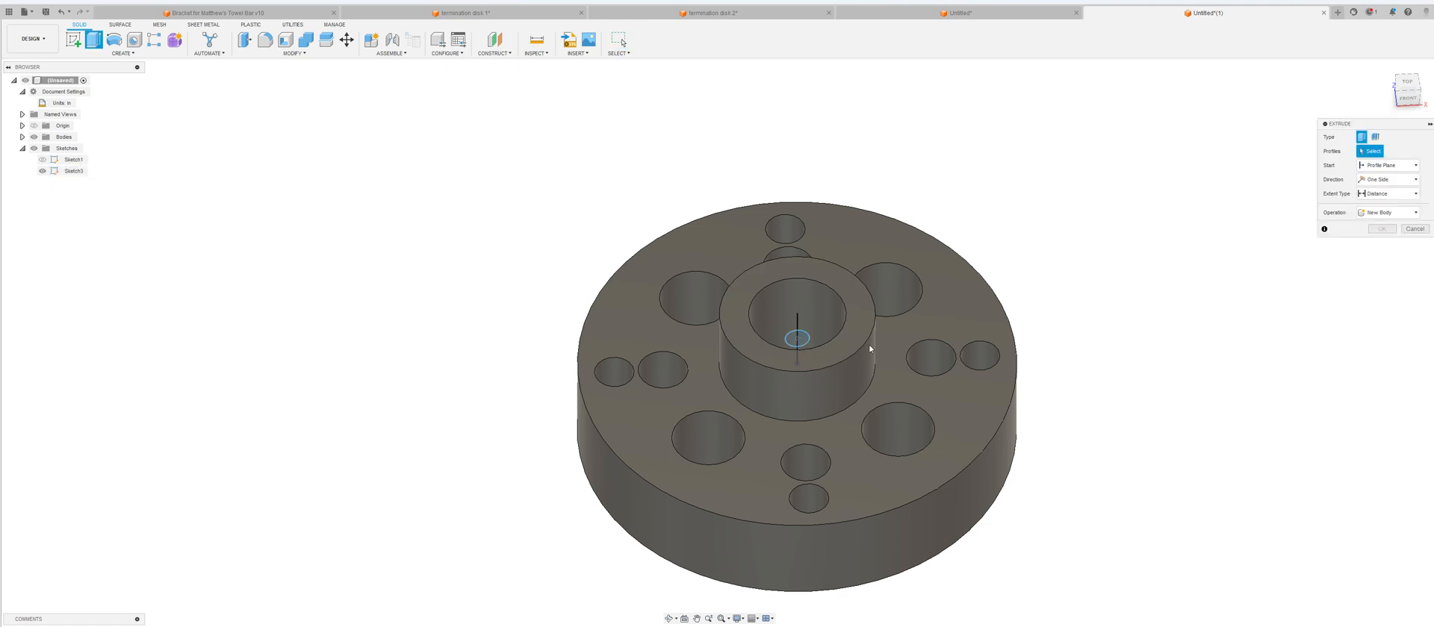
{"action": "left_click", "coordinate": [797, 342]}
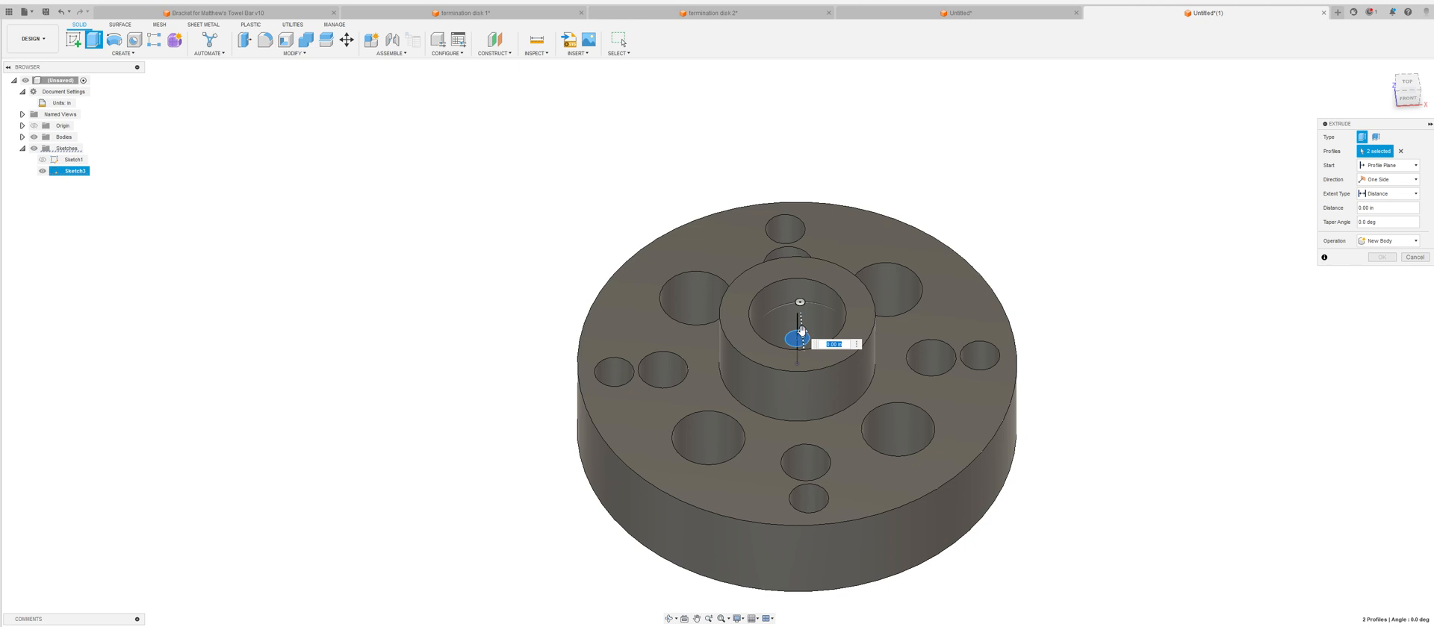
{"action": "left_click_drag", "start_coordinate": [803, 341], "coordinate": [814, 463]}
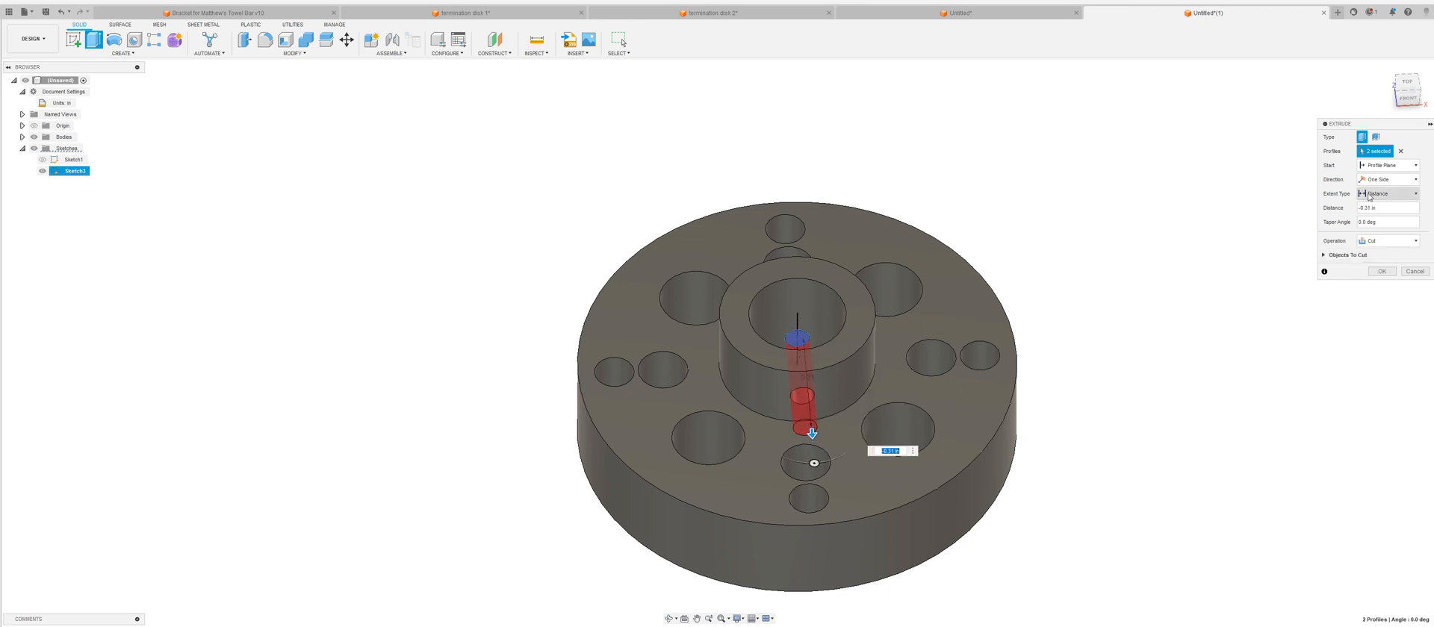
{"action": "left_click", "coordinate": [1387, 193]}
{"action": "left_click", "coordinate": [1382, 209]}
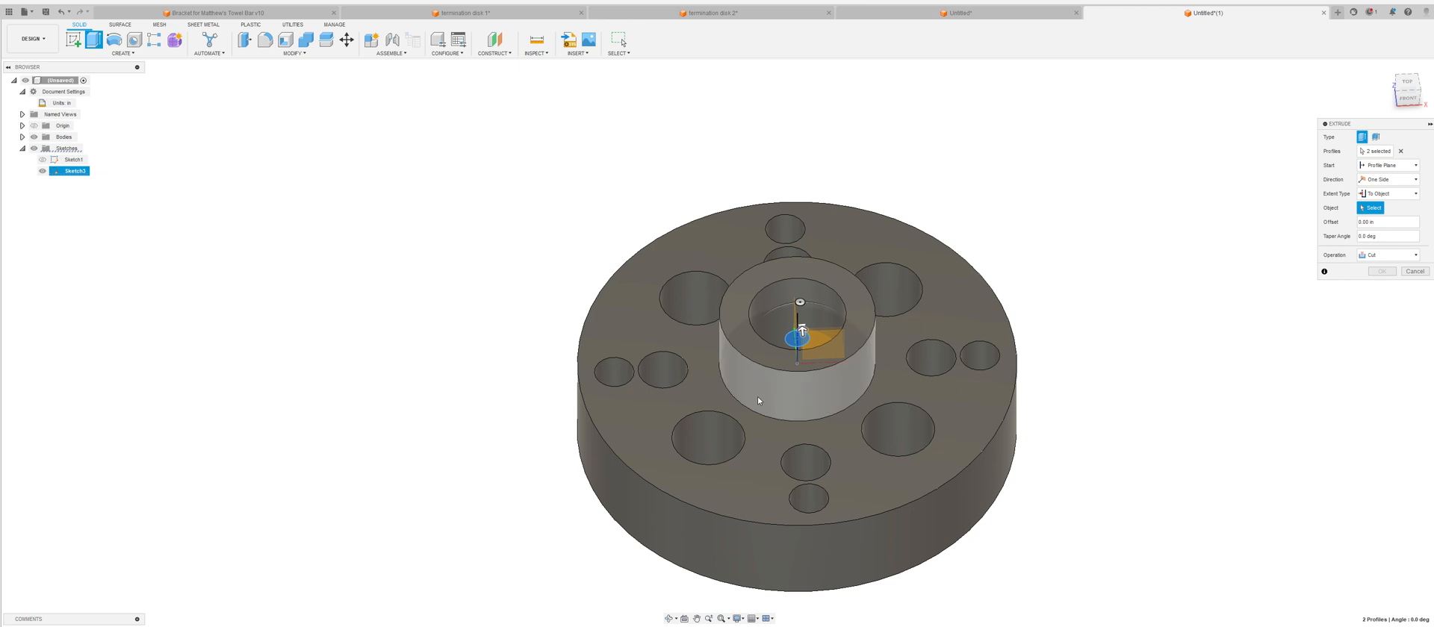
{"action": "left_click", "coordinate": [799, 400]}
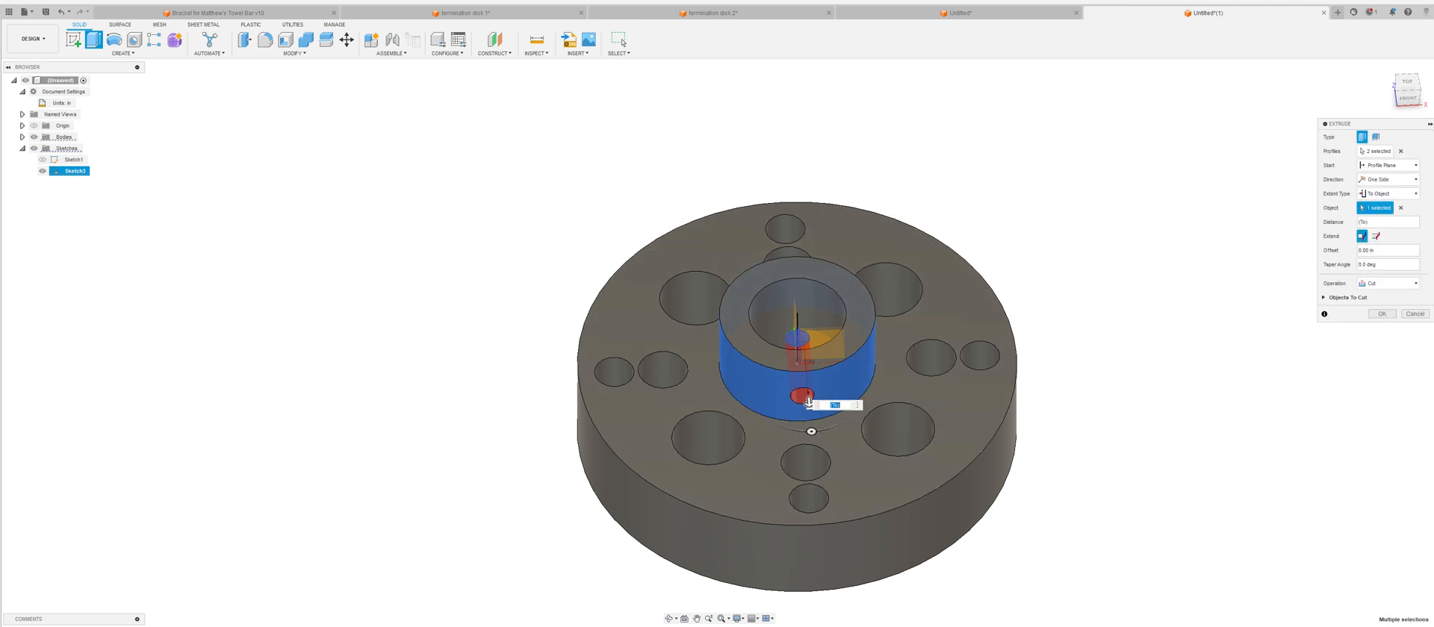
{"action": "left_click", "coordinate": [1377, 318]}
{"action": "middle_click_drag", "start_coordinate": [1184, 381], "coordinate": [1129, 404], "text": "shift"}
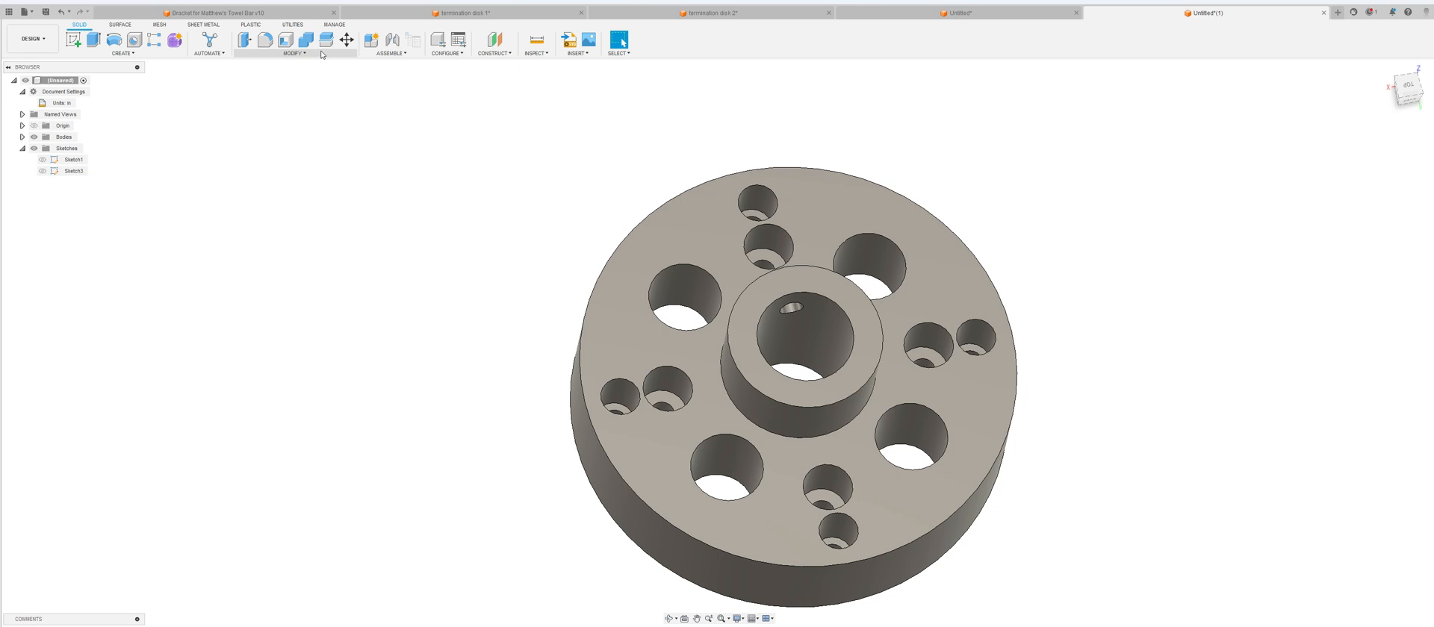
Fillet the disc's upper and lower outer edges and the boss's top outer edge with a 0.03 in radius.
{"action": "left_click", "coordinate": [291, 54]}
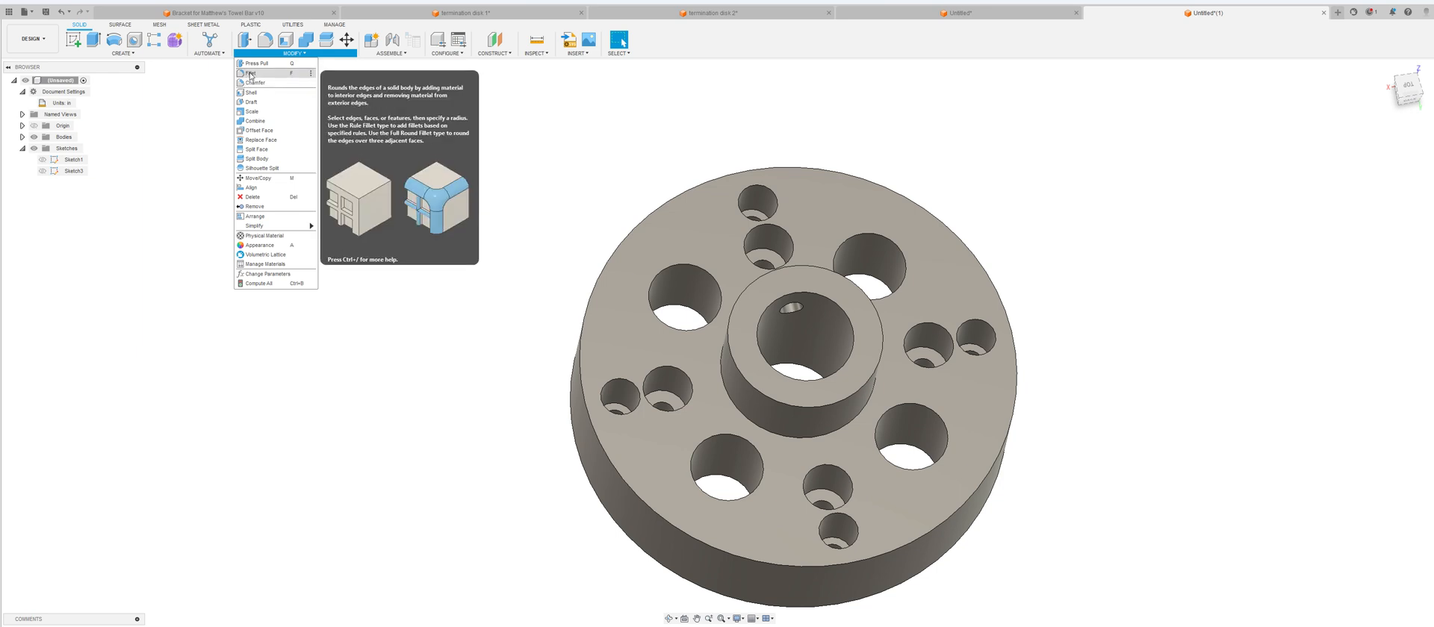
{"action": "left_click", "coordinate": [251, 74]}
{"action": "left_click", "coordinate": [649, 213]}
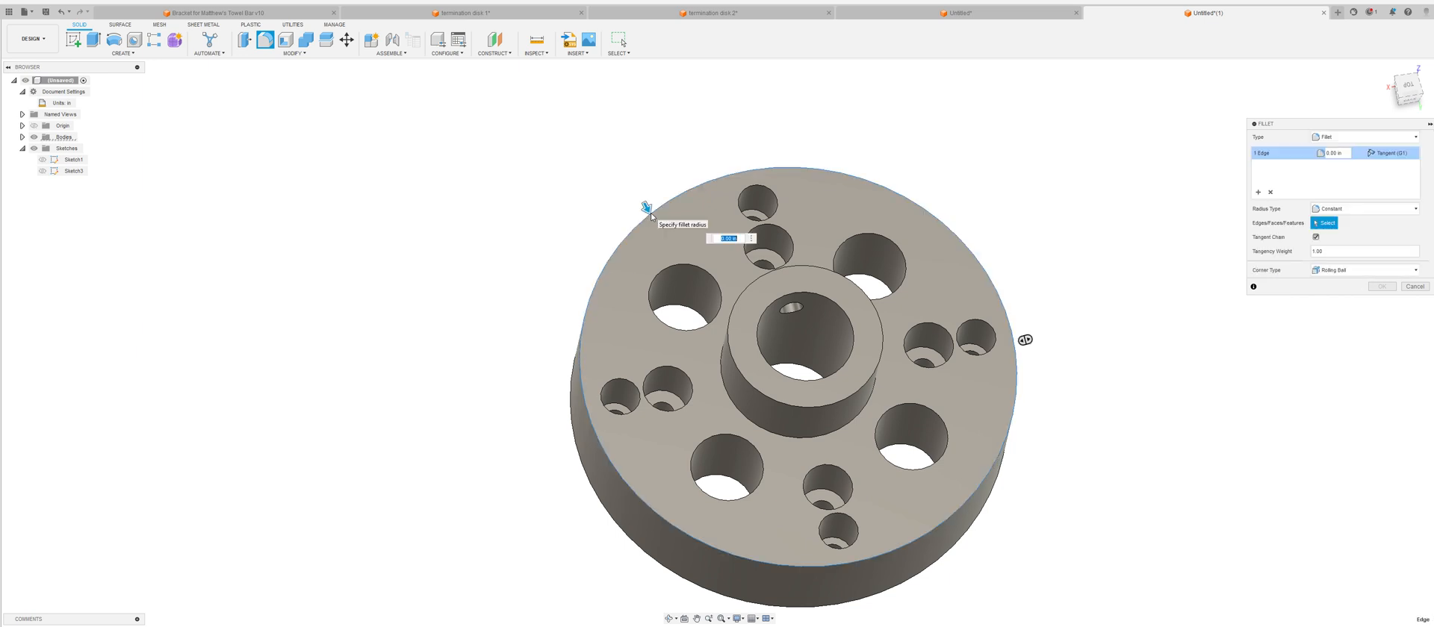
{"action": "left_click", "coordinate": [748, 292]}
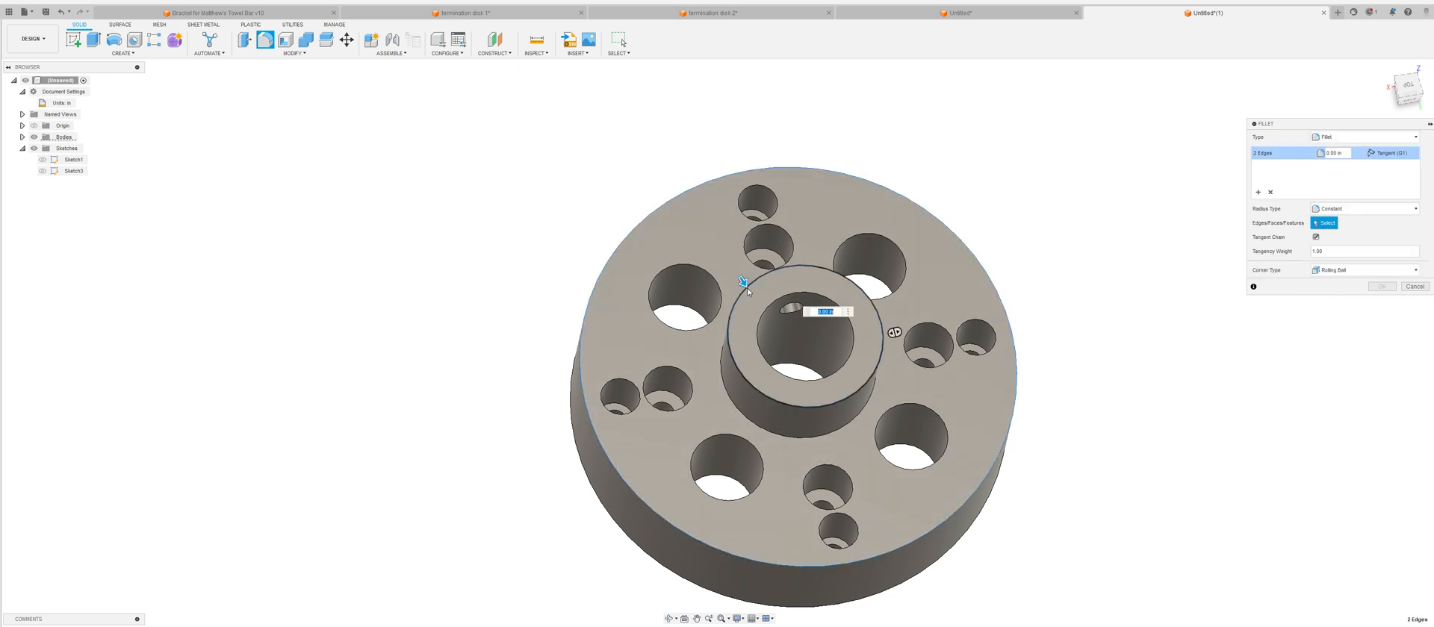
{"action": "middle_click_drag", "start_coordinate": [1056, 354], "coordinate": [1060, 273], "text": "shift"}
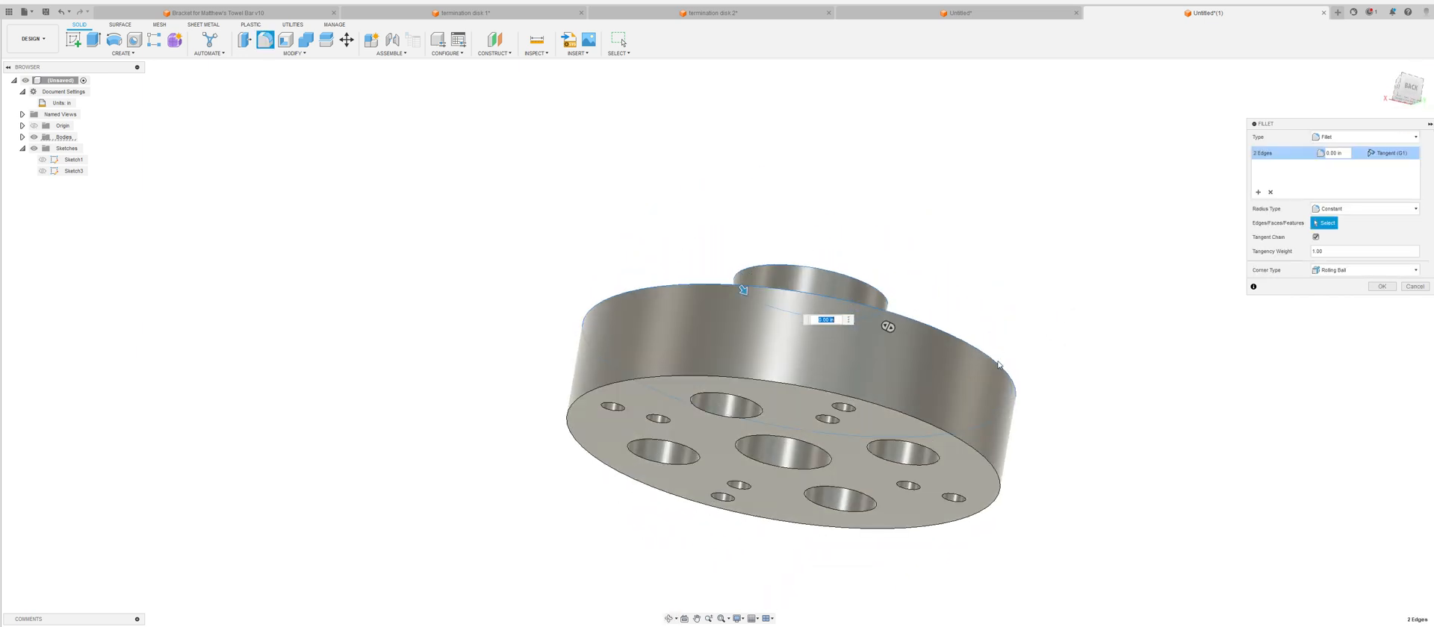
{"action": "left_click", "coordinate": [910, 418]}
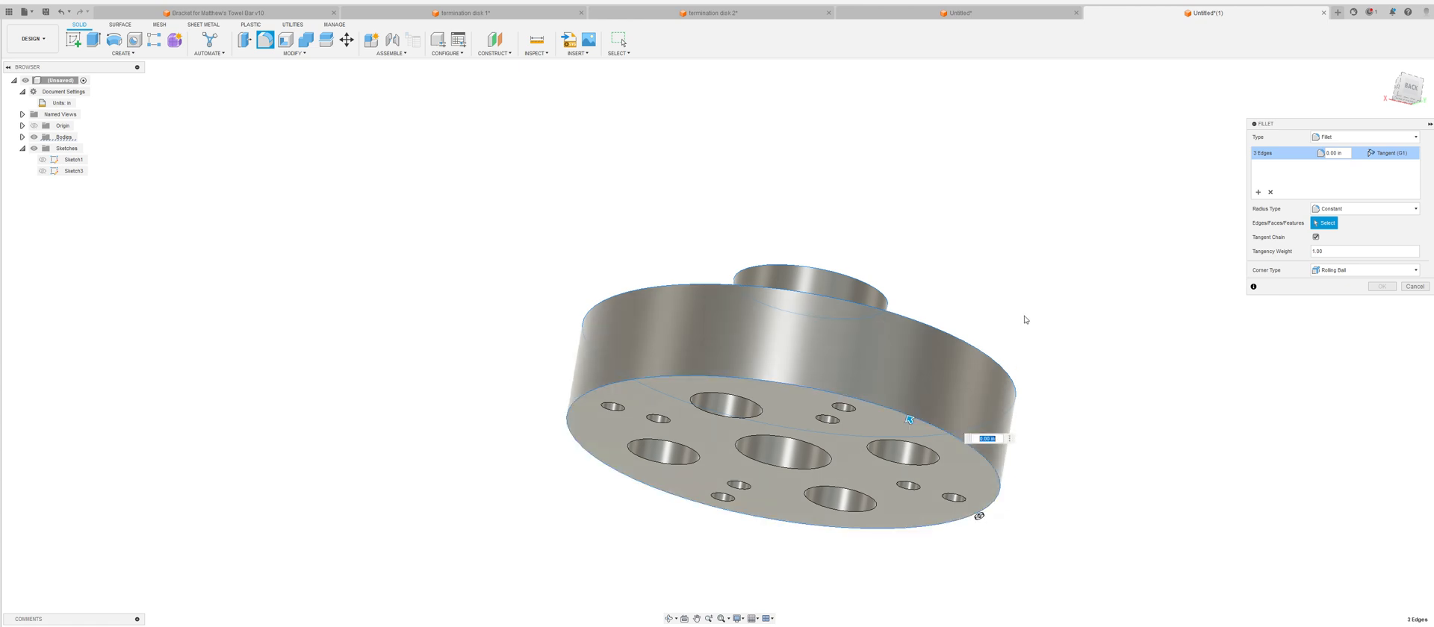
{"action": "left_click_drag", "start_coordinate": [905, 420], "coordinate": [906, 417]}
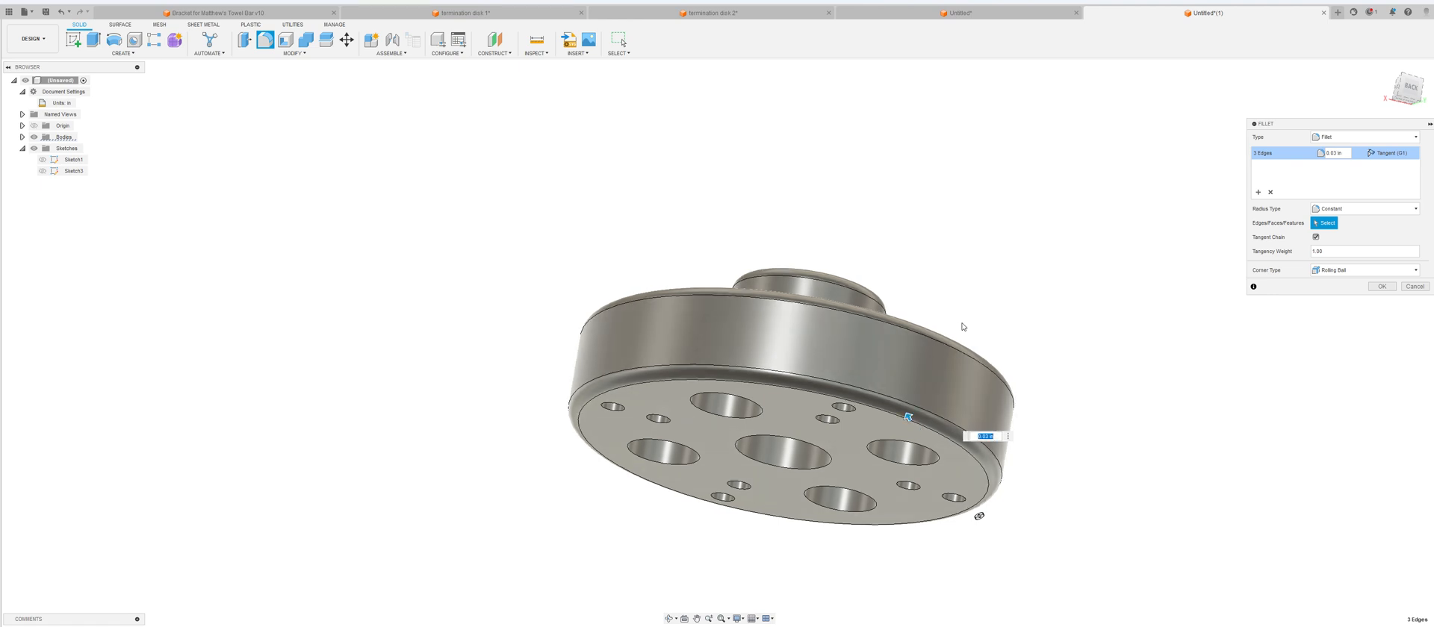
{"action": "middle_click_drag", "start_coordinate": [962, 321], "coordinate": [950, 366], "text": "shift"}
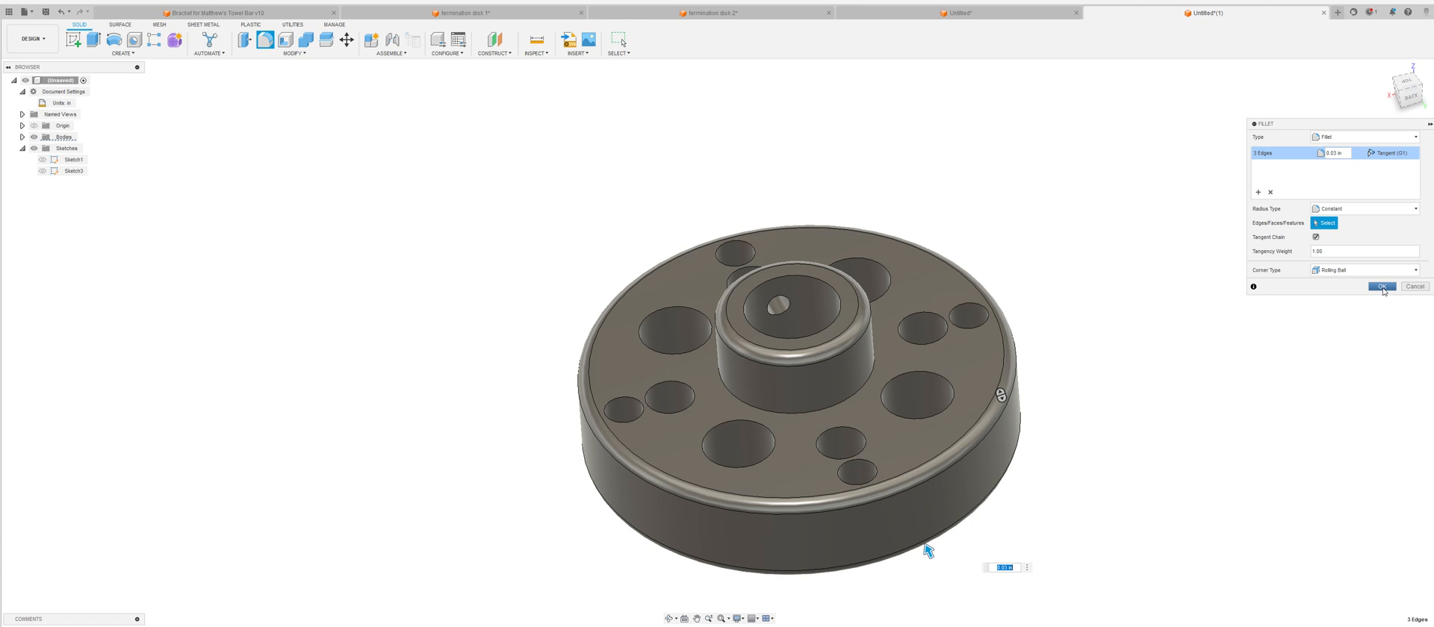
{"action": "left_click", "coordinate": [1382, 287]}
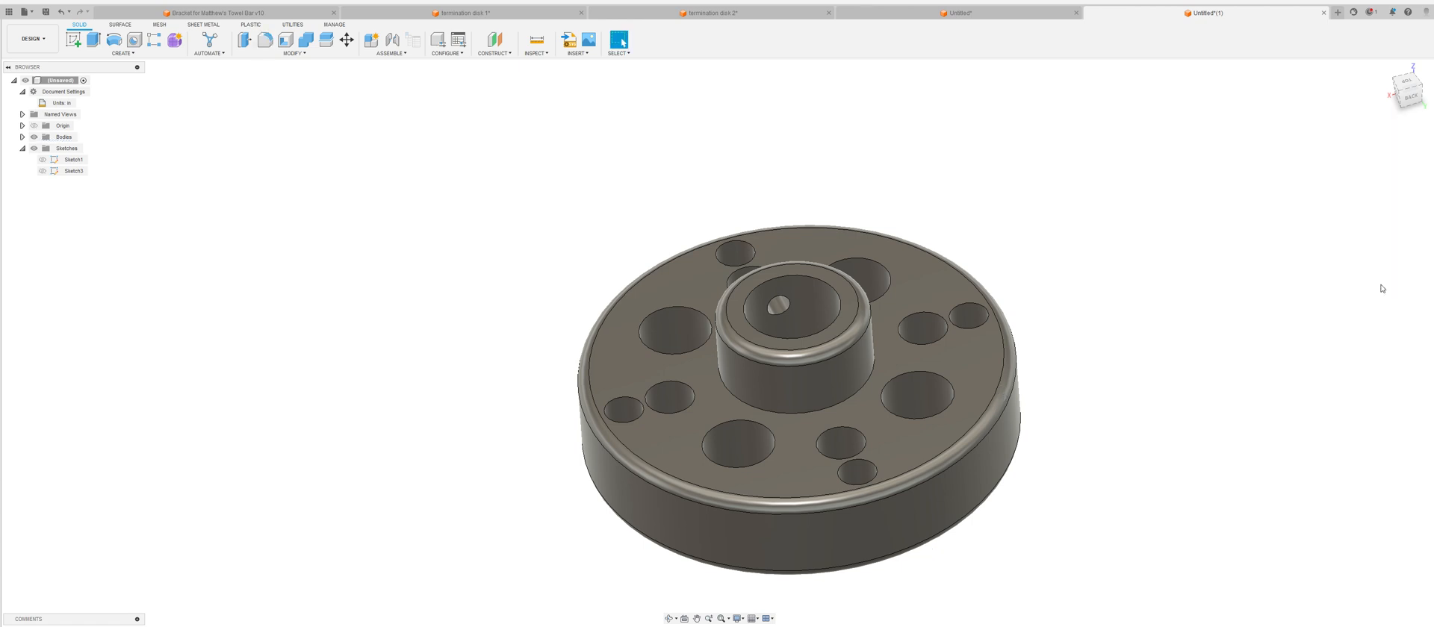
Examine the hole edges on the reference mesh in the termination disk 1 document and return to the untitled disc part.
{"action": "left_click", "coordinate": [467, 13]}
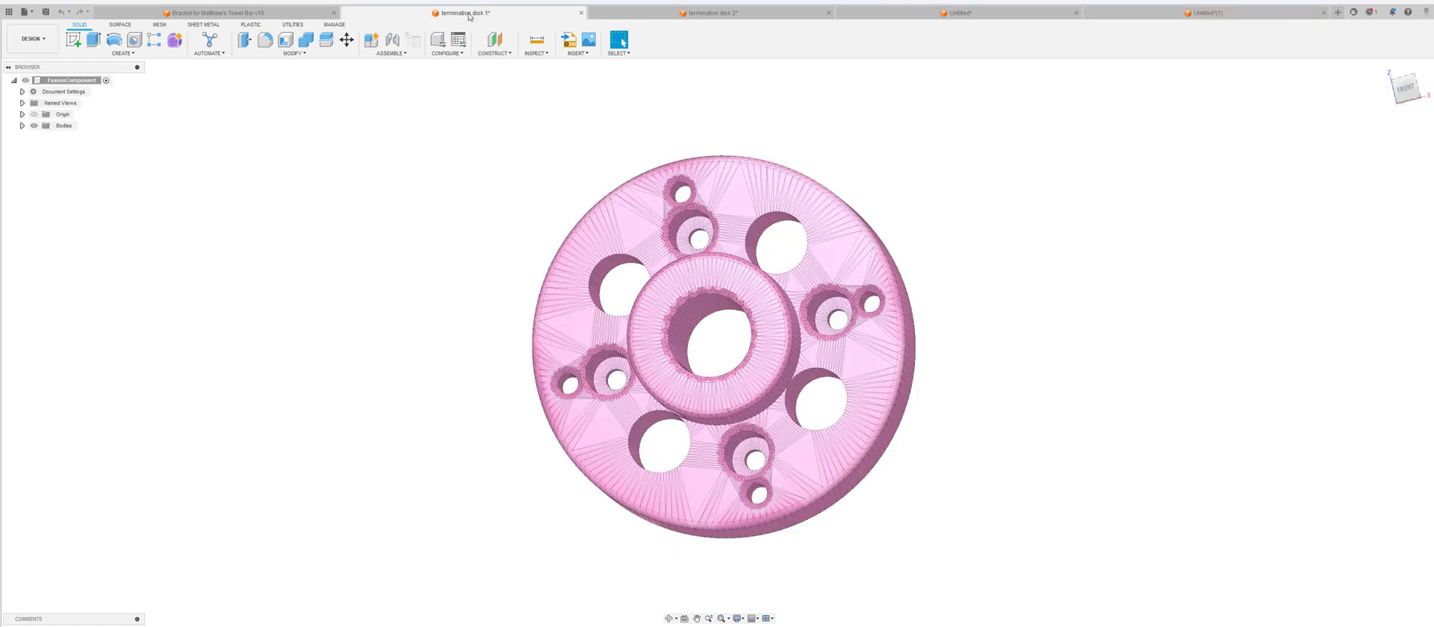
{"action": "middle_click_drag", "start_coordinate": [939, 231], "coordinate": [972, 214], "text": "shift"}
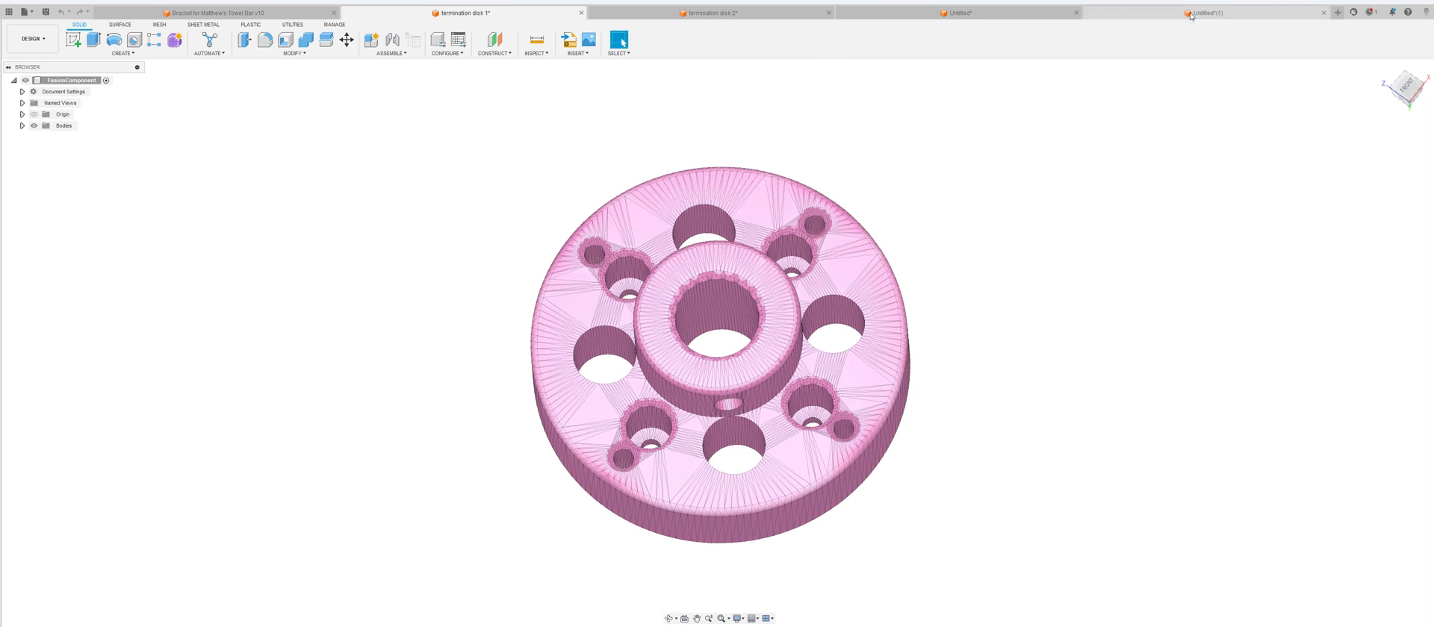
{"action": "left_click", "coordinate": [1150, 21]}
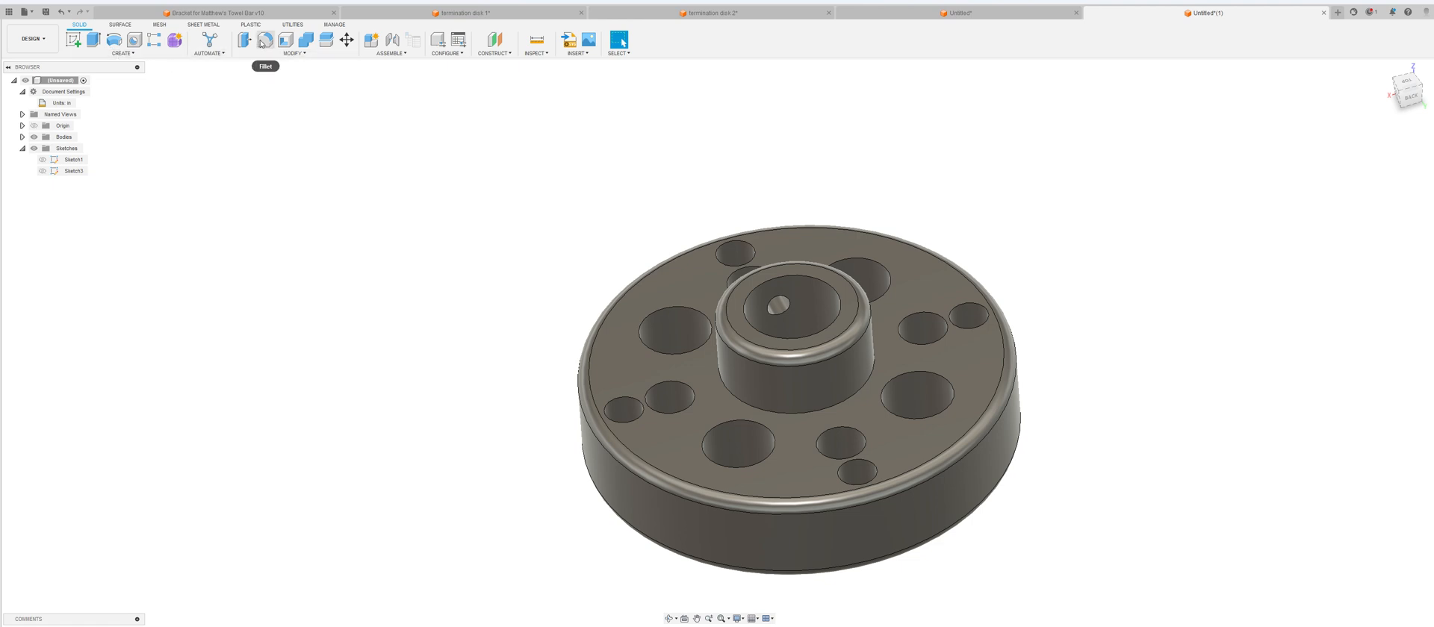
Start a fillet on the boss-side edges of the eight counterbored holes.
{"action": "left_click", "coordinate": [264, 41]}
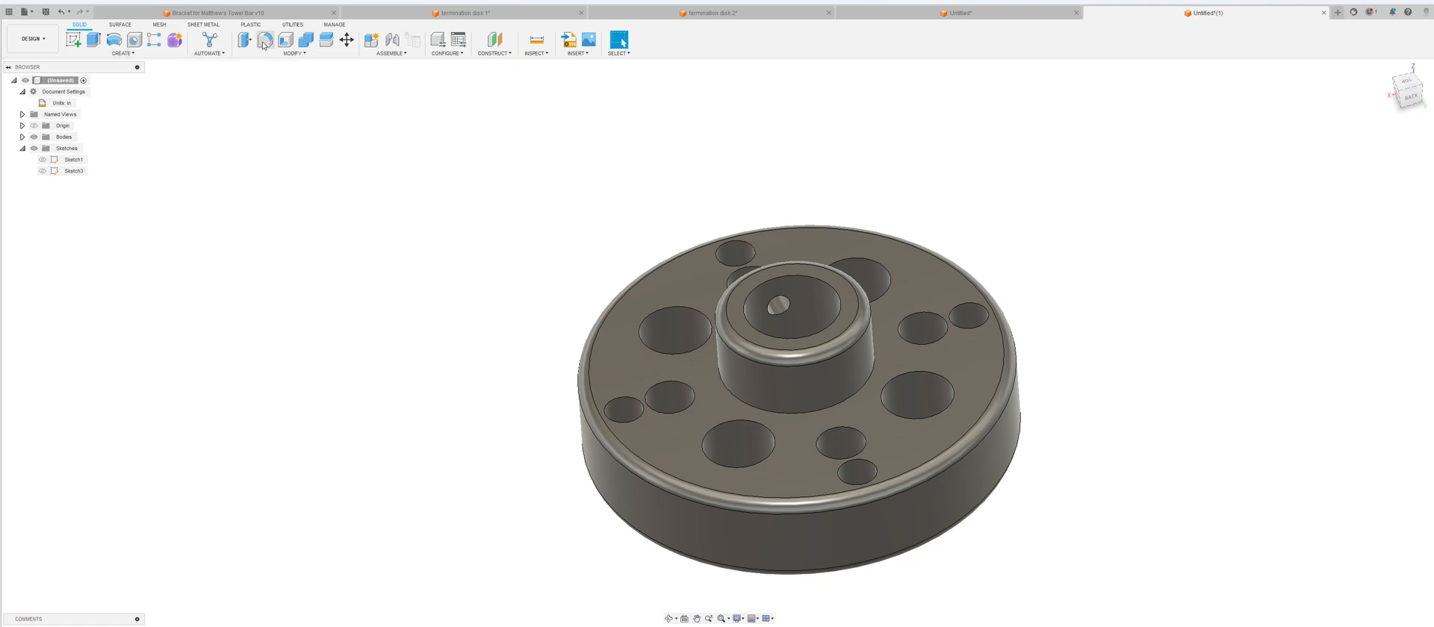
{"action": "left_click", "coordinate": [733, 245]}
{"action": "left_click", "coordinate": [734, 277]}
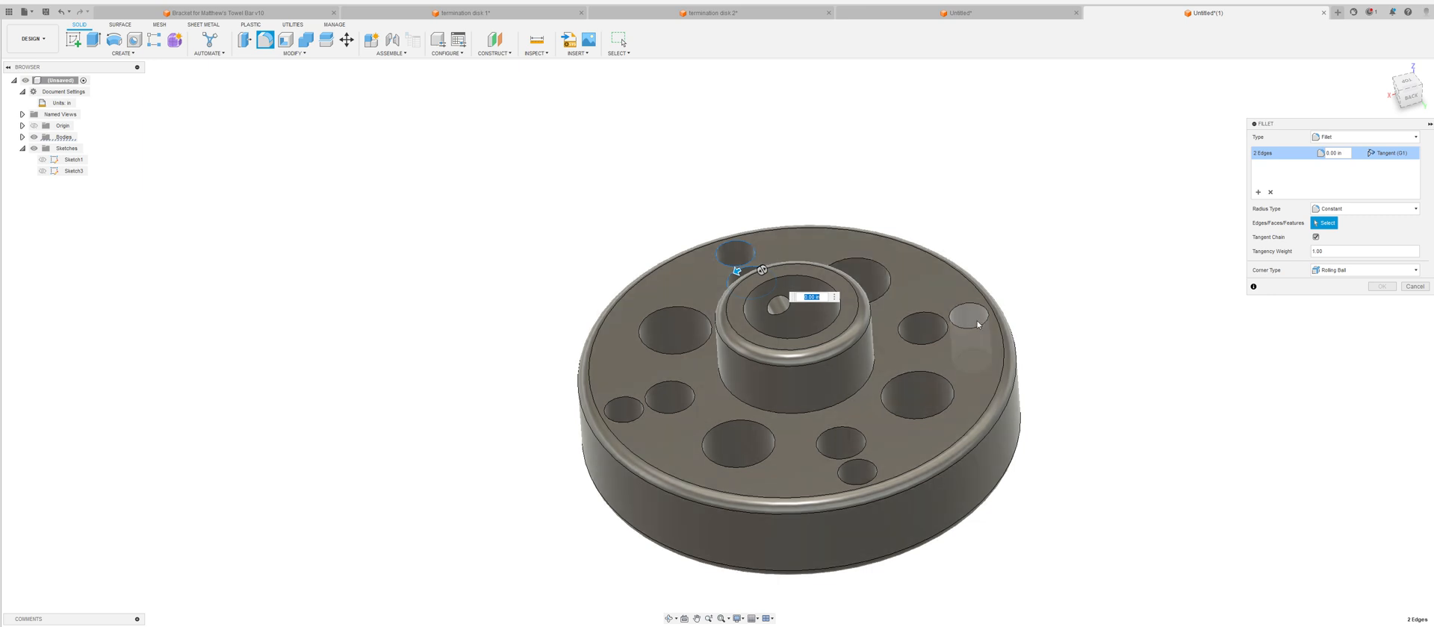
{"action": "left_click", "coordinate": [984, 310]}
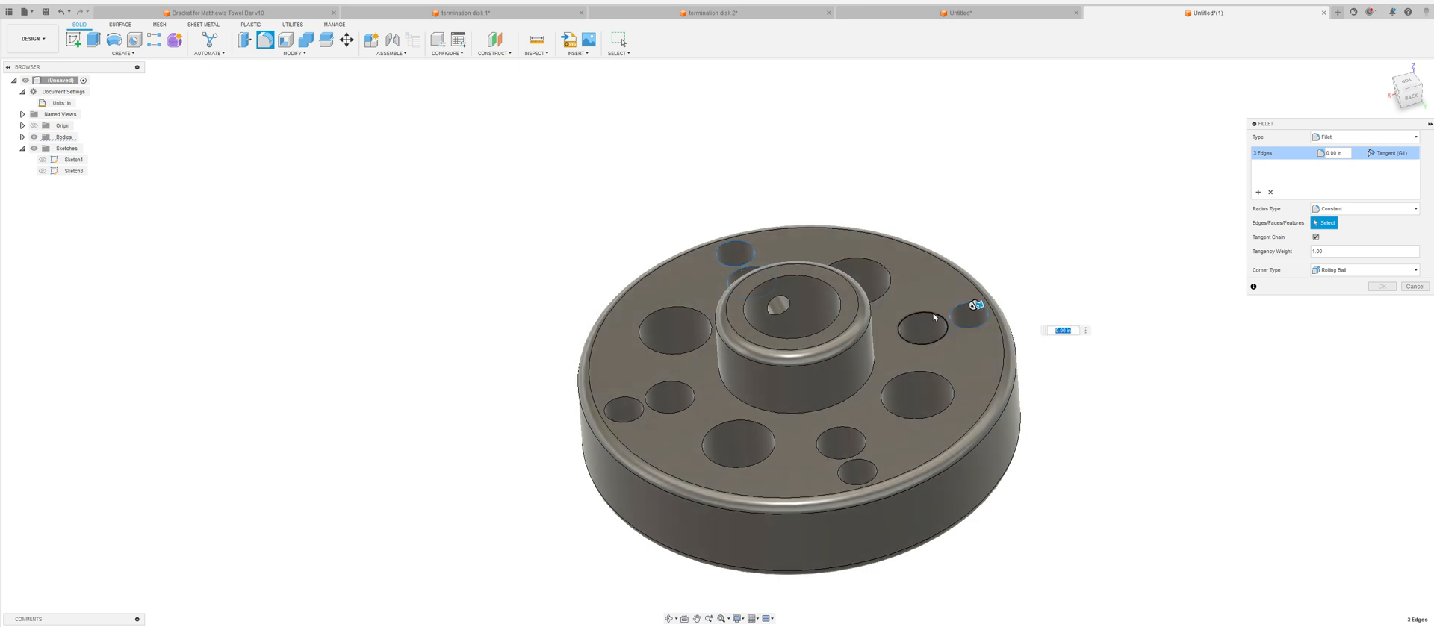
{"action": "left_click", "coordinate": [941, 339]}
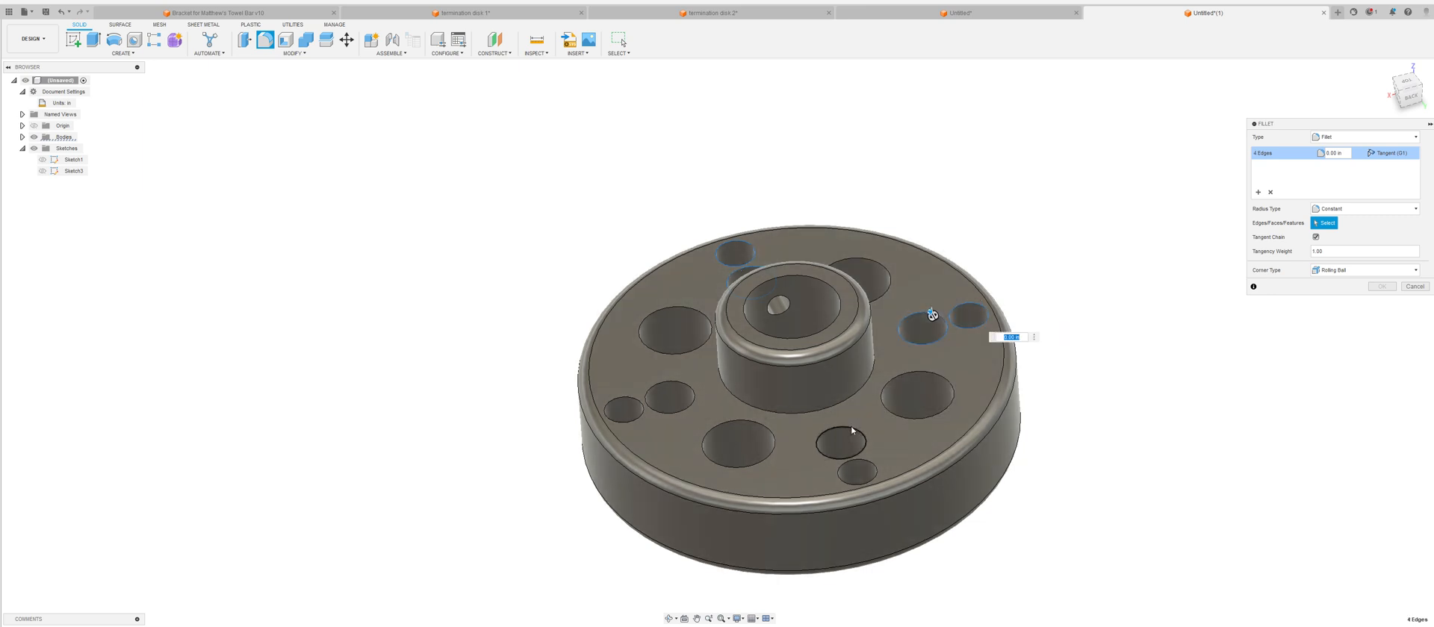
{"action": "left_click", "coordinate": [863, 451]}
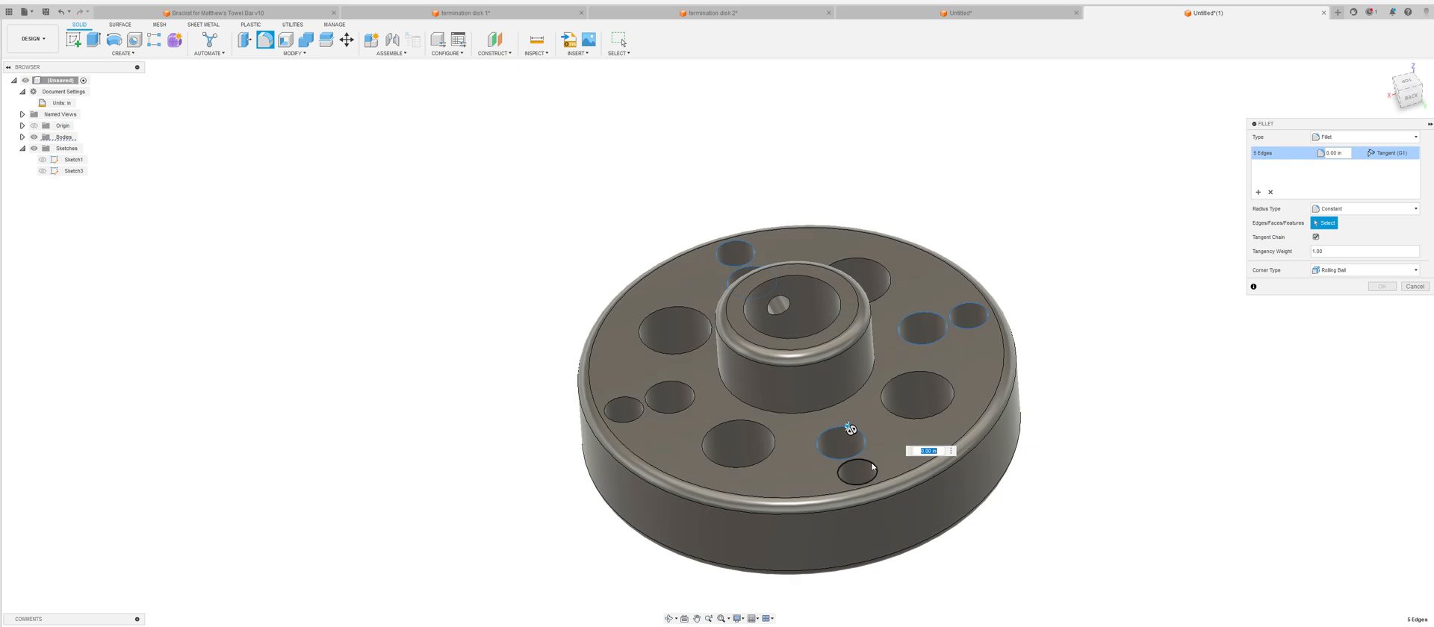
{"action": "left_click", "coordinate": [863, 462]}
{"action": "left_click", "coordinate": [690, 399]}
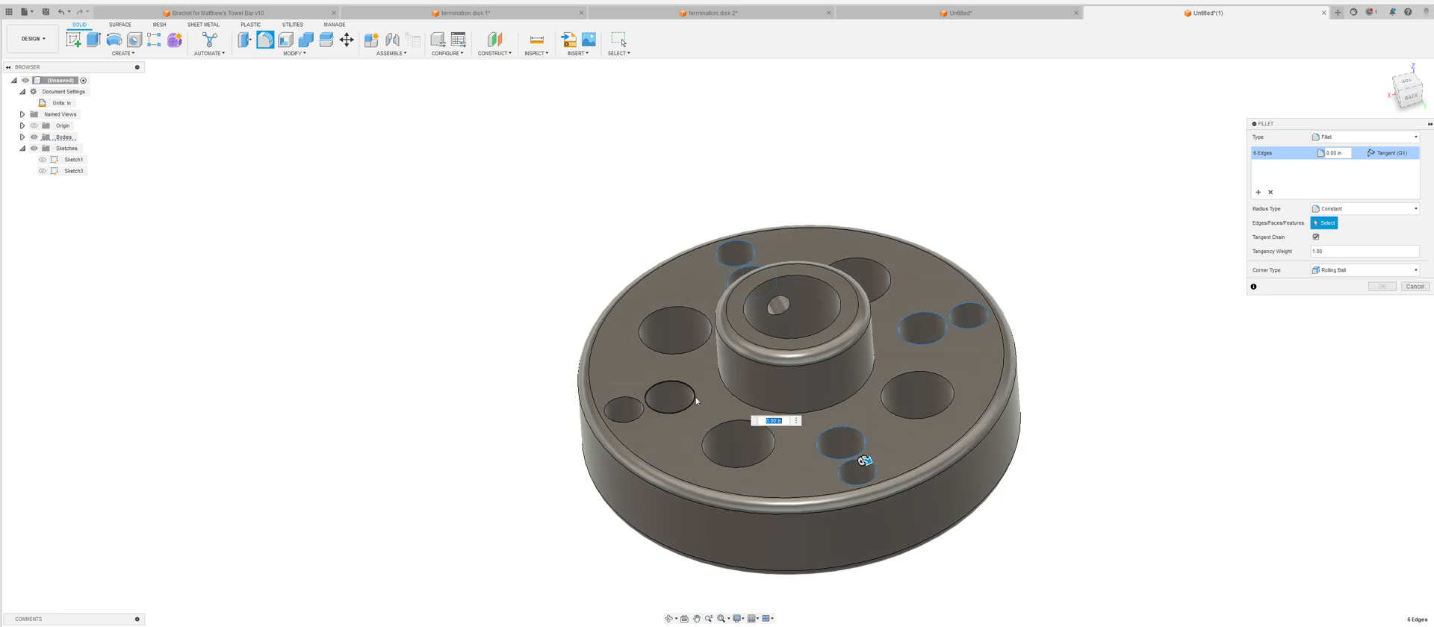
{"action": "left_click", "coordinate": [642, 414]}
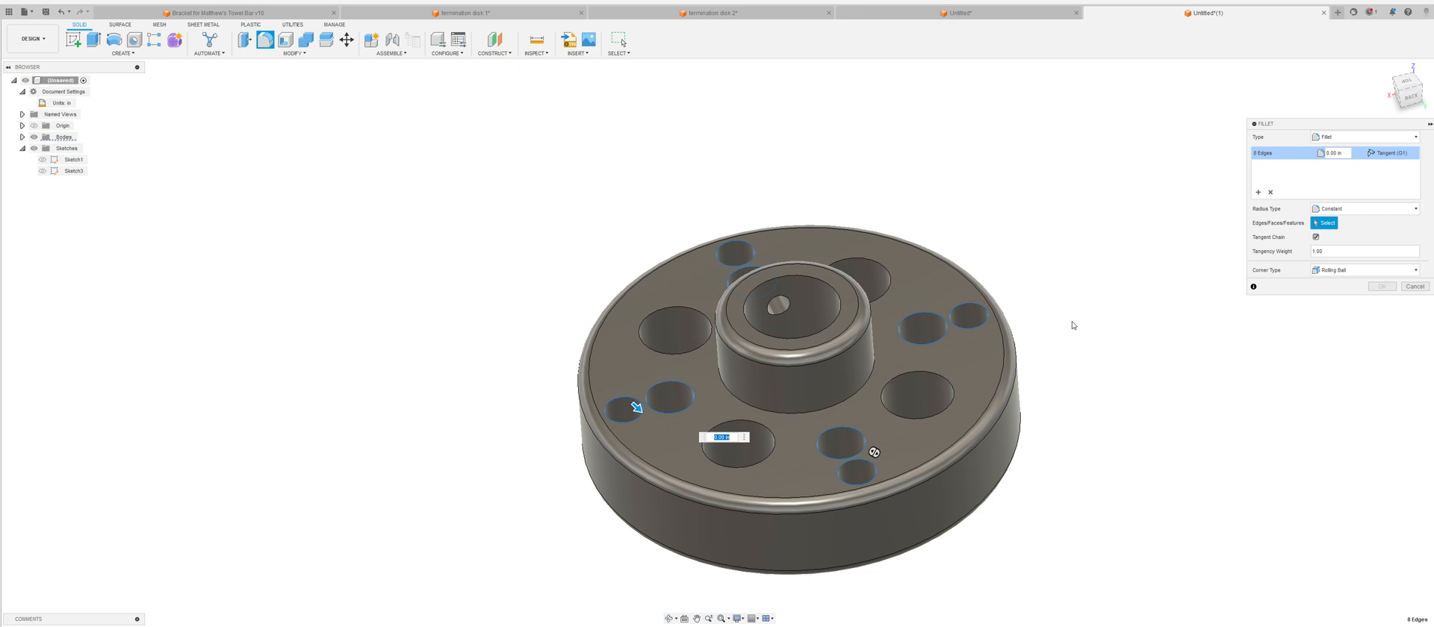
Add the underside edges of the eight small bolt holes to the fillet selection.
{"action": "middle_click_drag", "start_coordinate": [1073, 326], "coordinate": [1046, 211], "text": "shift"}
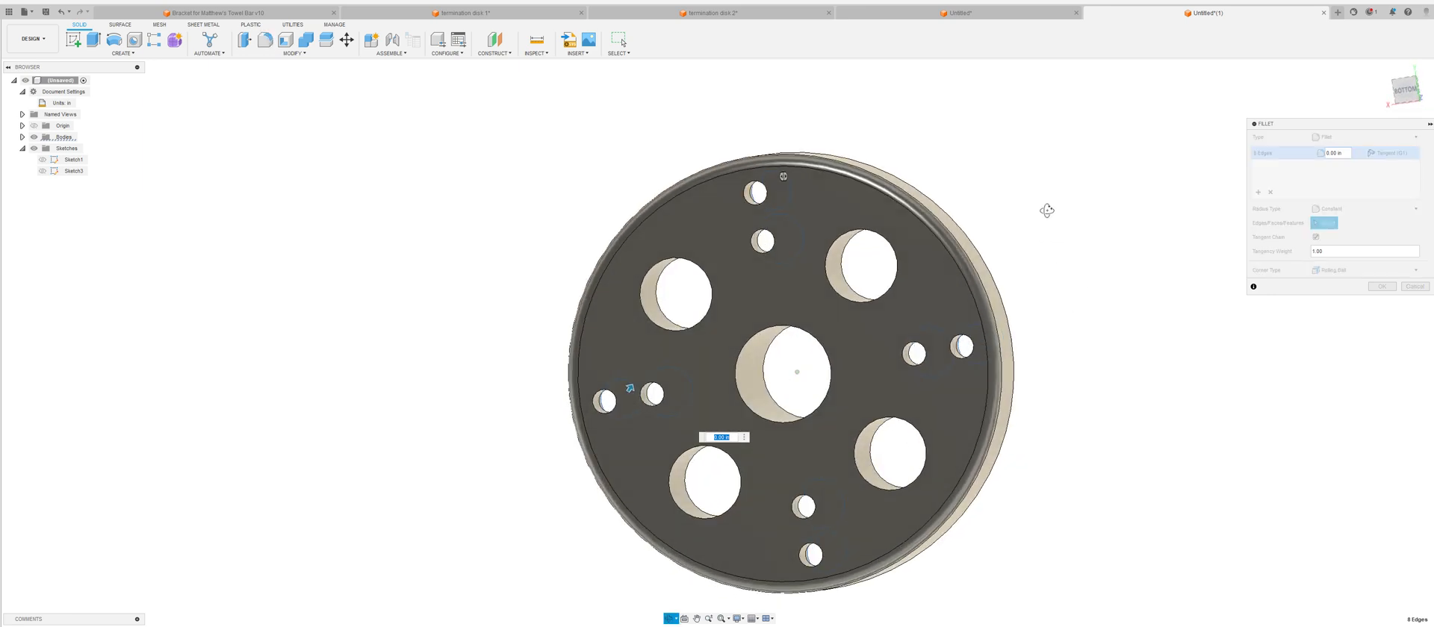
{"action": "left_click", "coordinate": [762, 198]}
{"action": "left_click", "coordinate": [772, 239]}
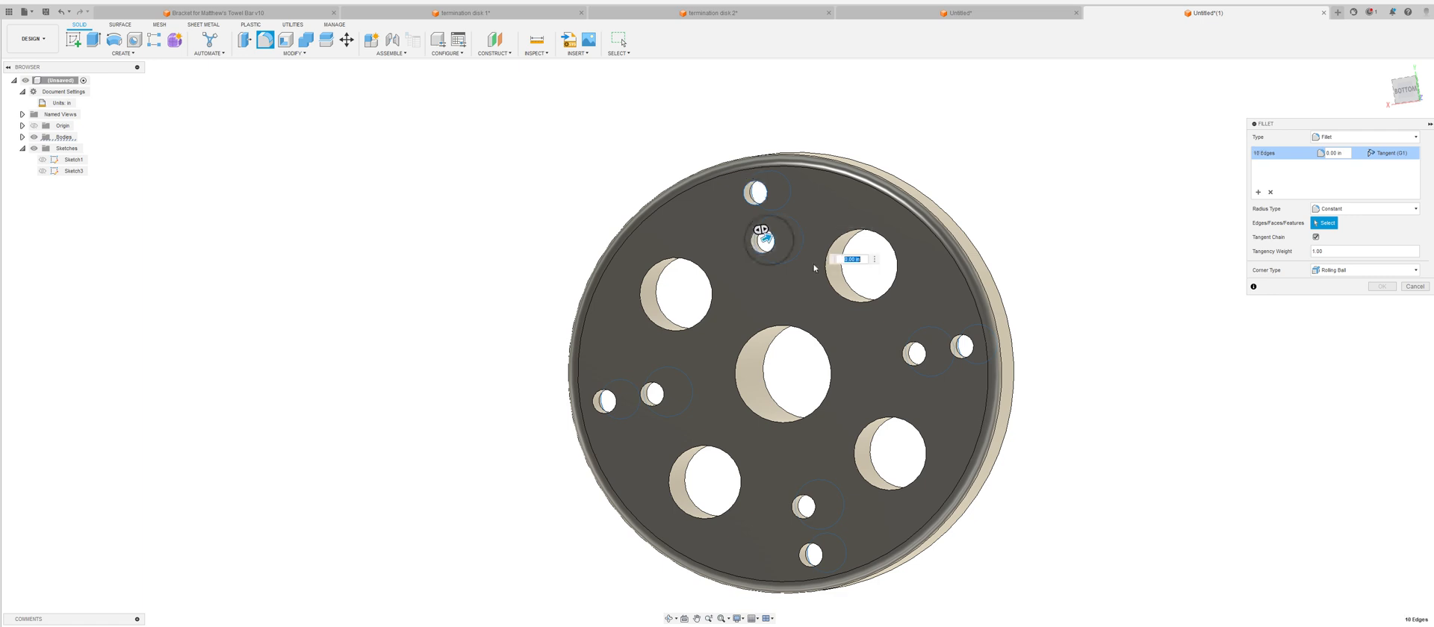
{"action": "left_click", "coordinate": [920, 351]}
{"action": "left_click", "coordinate": [963, 345]}
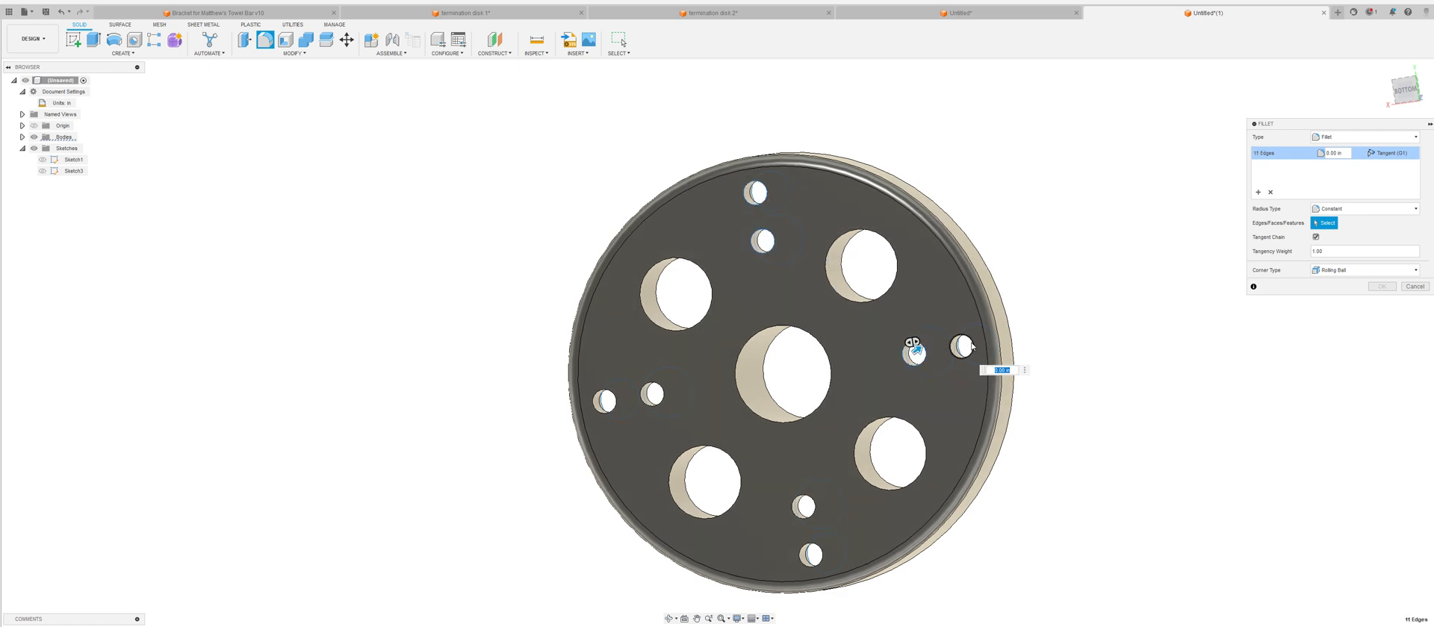
{"action": "left_click", "coordinate": [804, 501]}
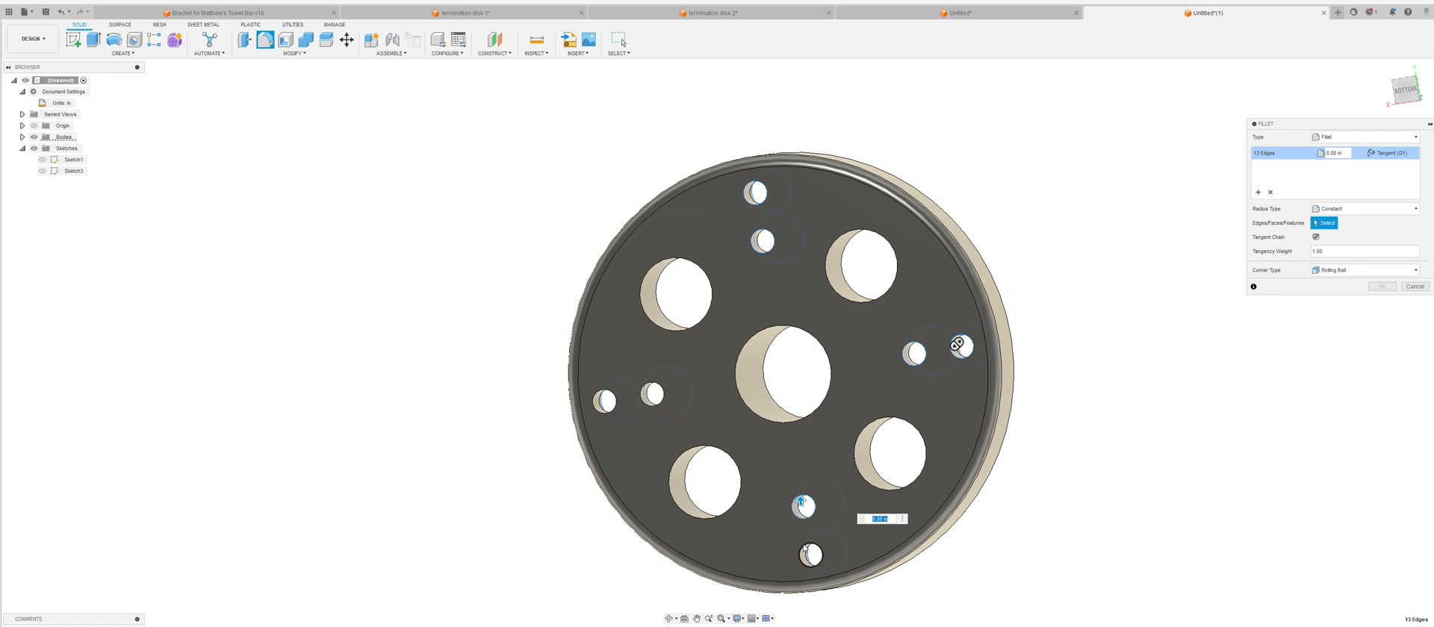
{"action": "left_click", "coordinate": [806, 552]}
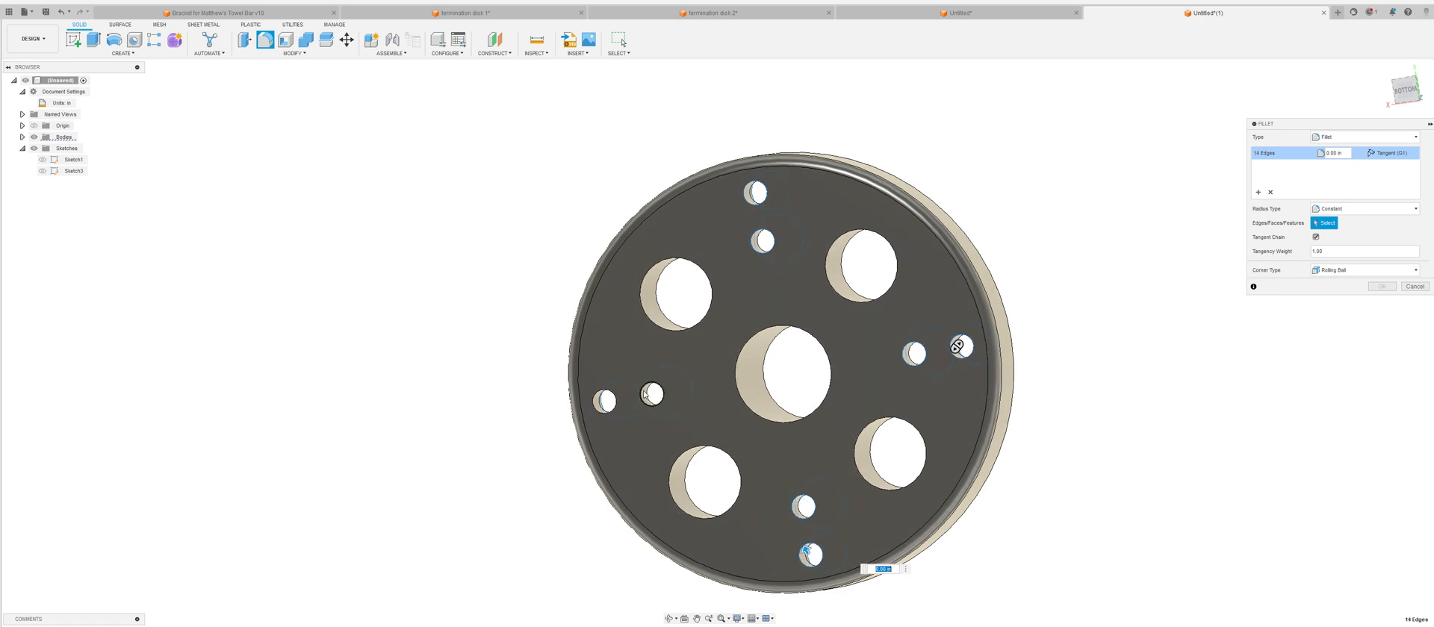
{"action": "left_click", "coordinate": [645, 394]}
{"action": "left_click", "coordinate": [611, 401]}
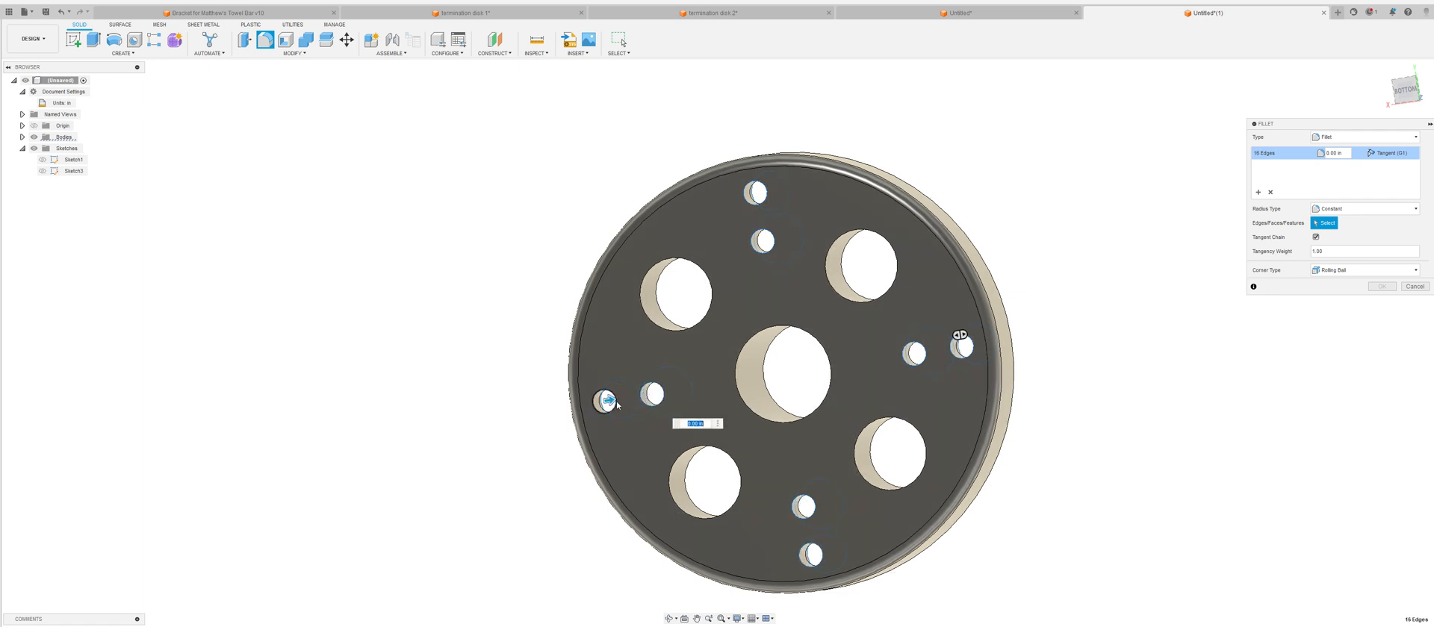
Try fillet radii of 0.015, 0.01 and 0.1 in on the selected hole edges and abandon the fillet.
{"action": "type", "text": "0.015"}
{"action": "type", "text": "0"}
{"action": "type", "text": ".01"}
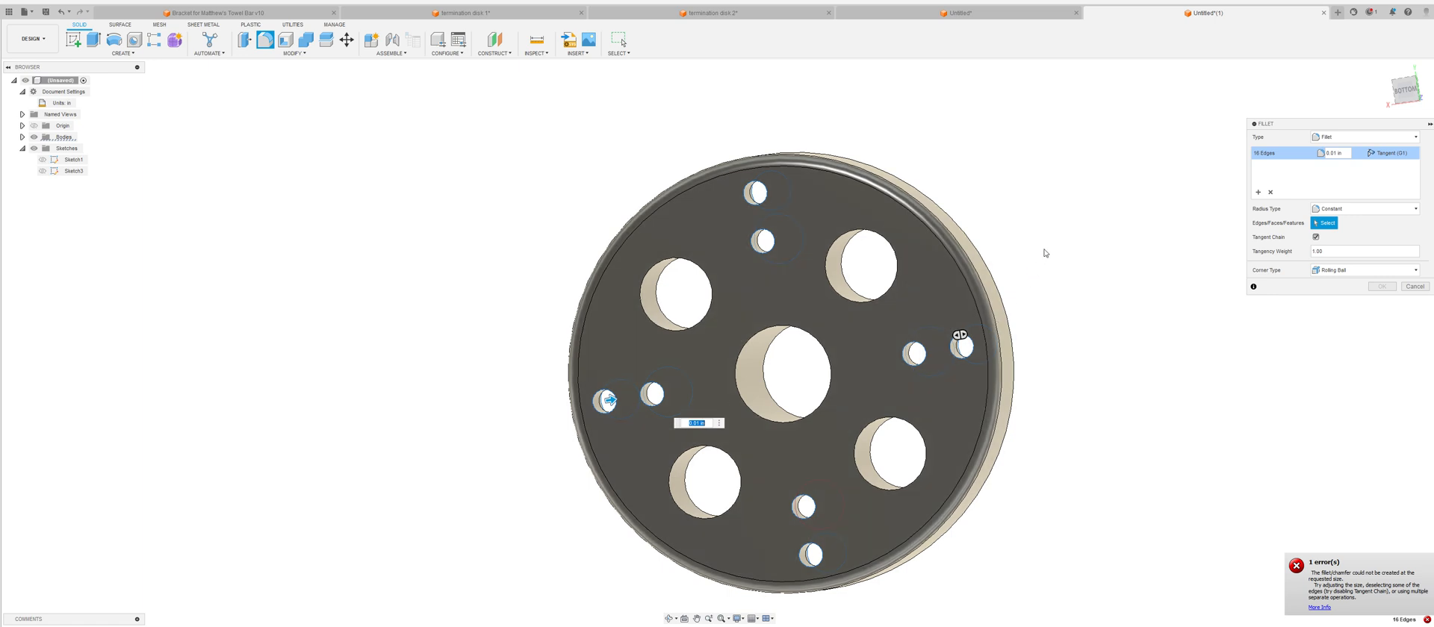
{"action": "middle_click_drag", "start_coordinate": [1047, 254], "coordinate": [1064, 355], "text": "shift"}
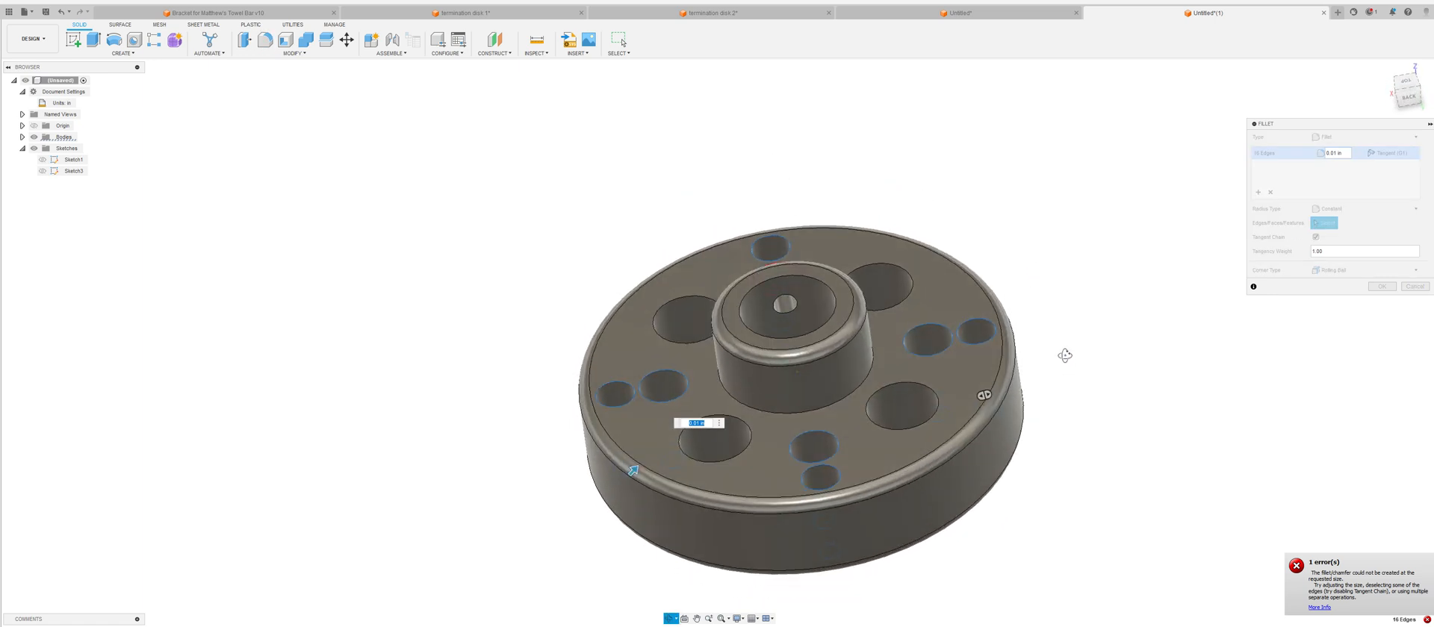
{"action": "key", "text": "Left"}
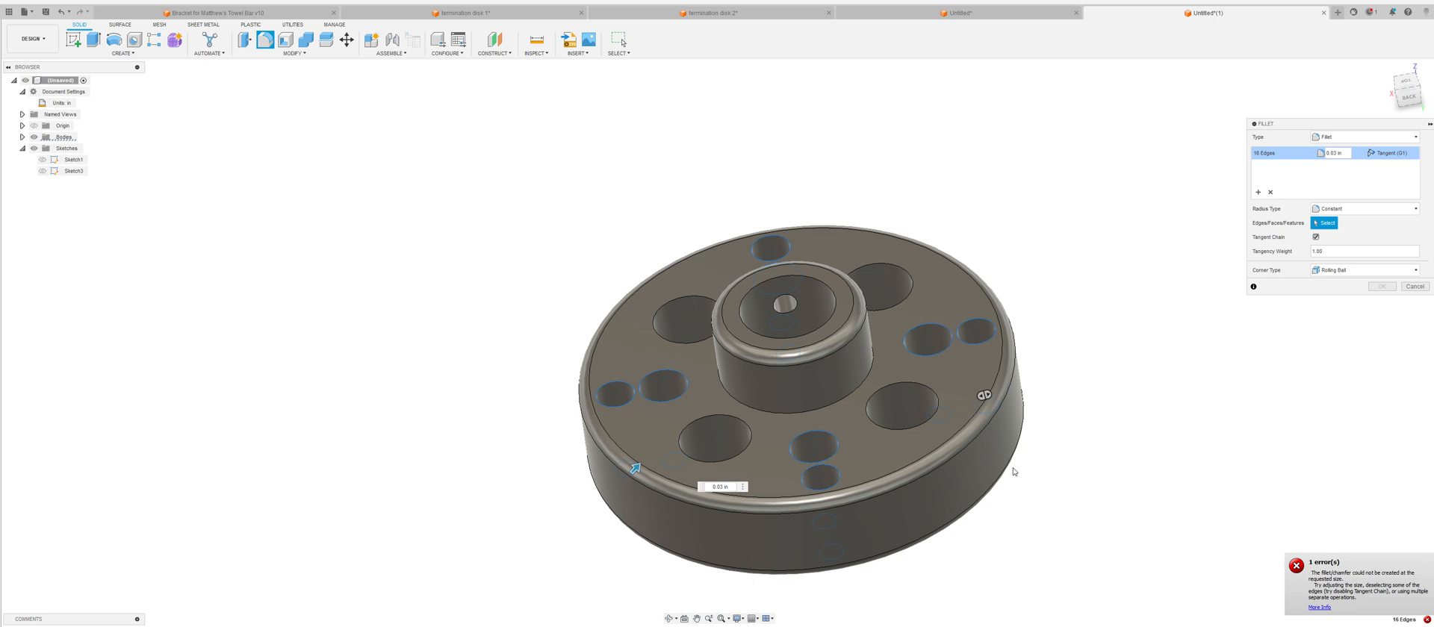
{"action": "key", "text": "BackSpace"}
{"action": "key", "text": "BackSpace"}
{"action": "type", "text": "1"}
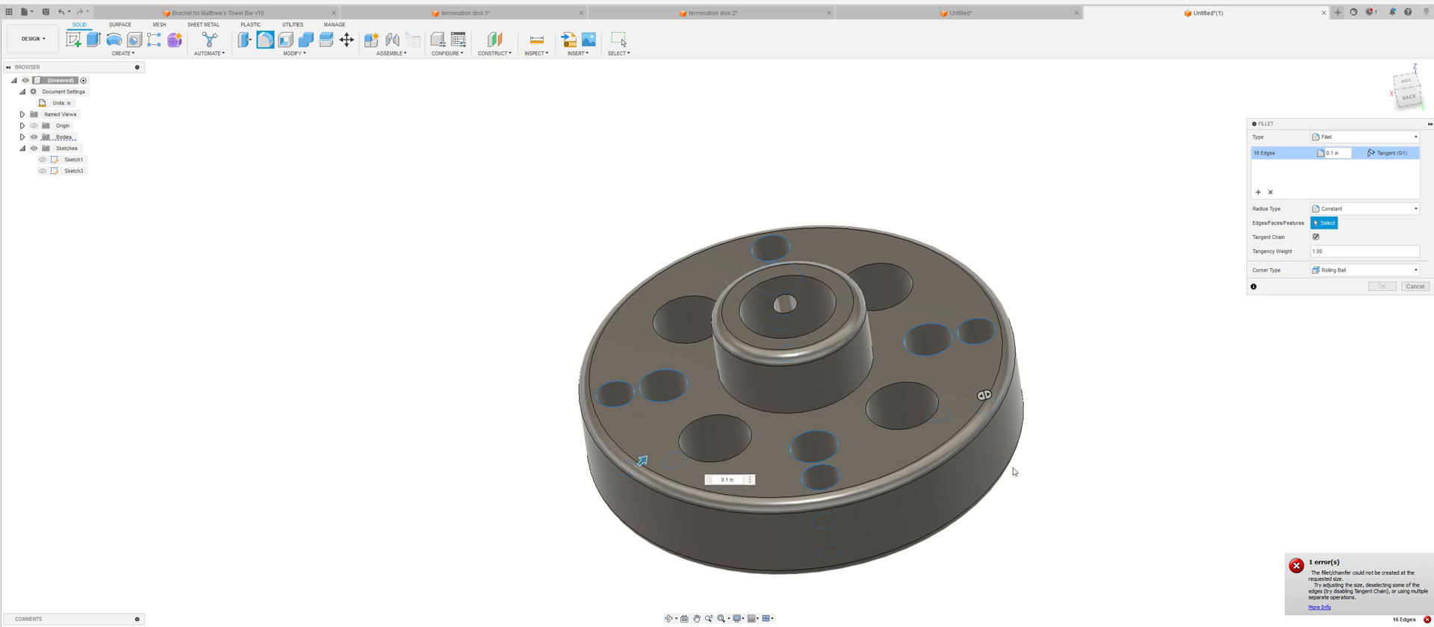
{"action": "mouse_move", "coordinate": [1161, 478]}
{"action": "middle_mouse_down", "text": "shift"}
{"action": "mouse_move", "coordinate": [1117, 339]}
{"action": "mouse_move", "coordinate": [1155, 496]}
{"action": "middle_mouse_up", "text": "shift"}
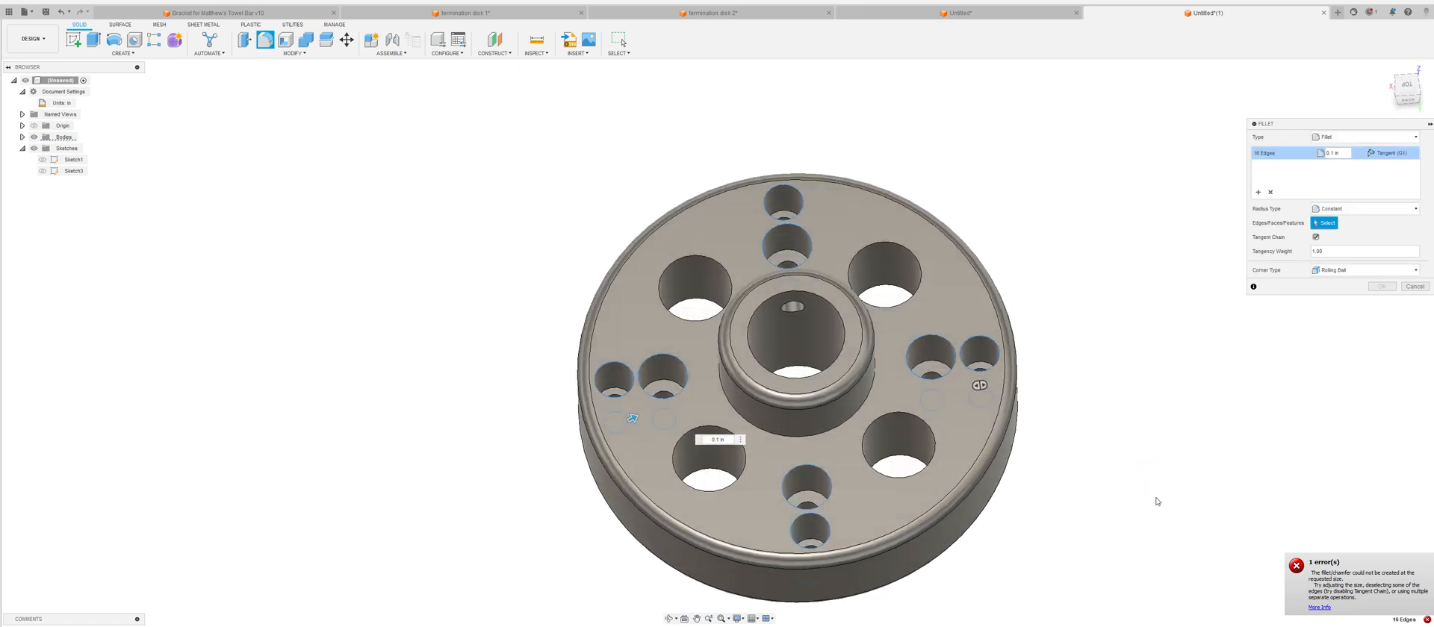
{"action": "type", "text": "0.01"}
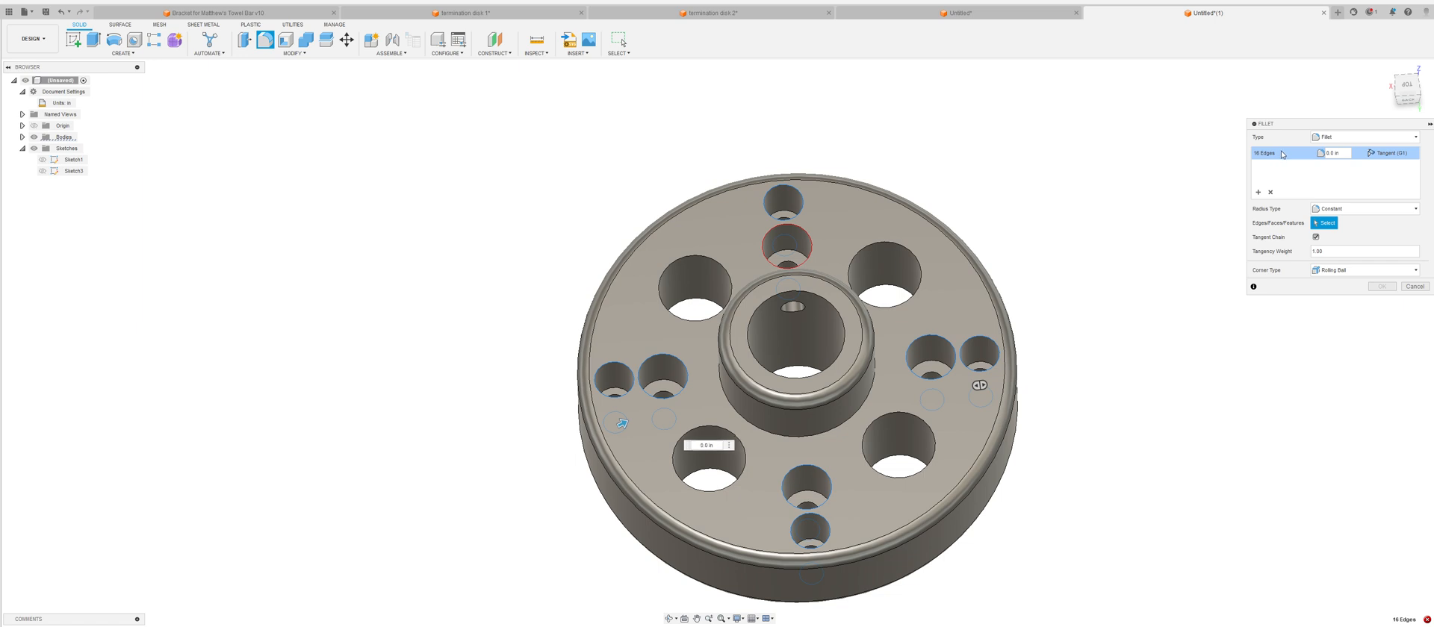
{"action": "key", "text": "Escape"}
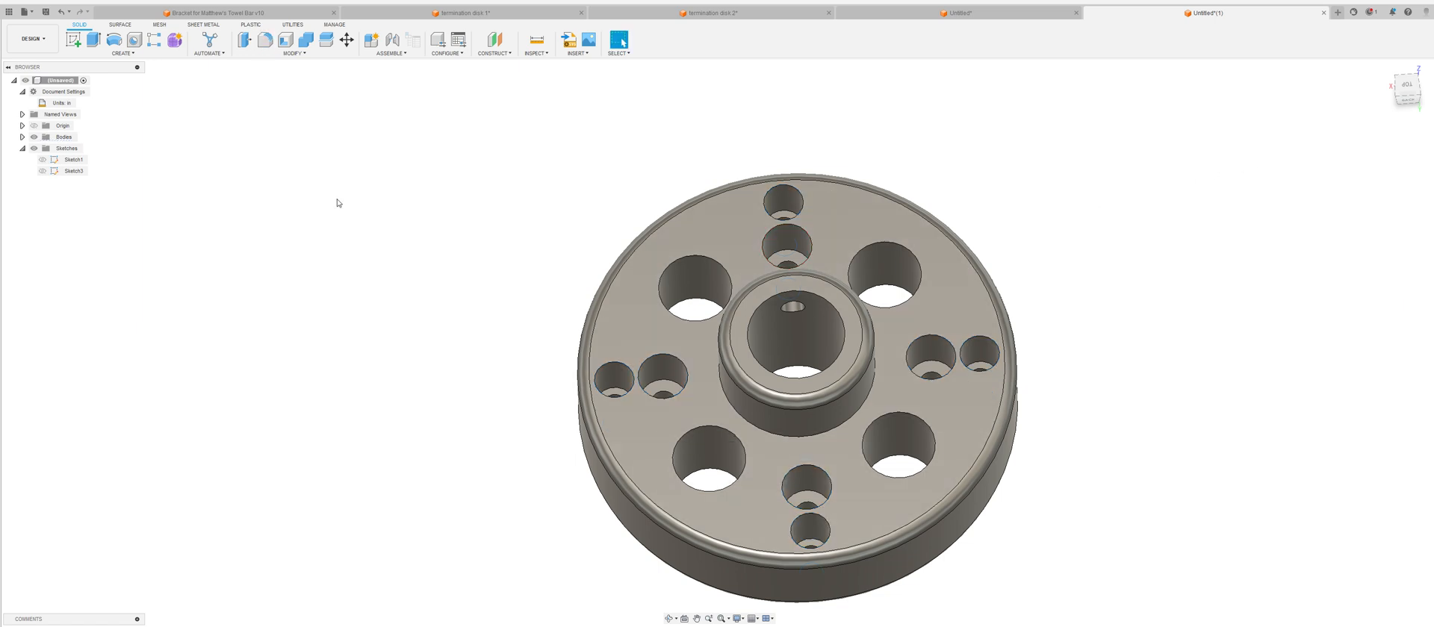
Start a fillet on the boss-side edges of the eight counterbored holes, leaving the underside edges out.
{"action": "left_click", "coordinate": [265, 41]}
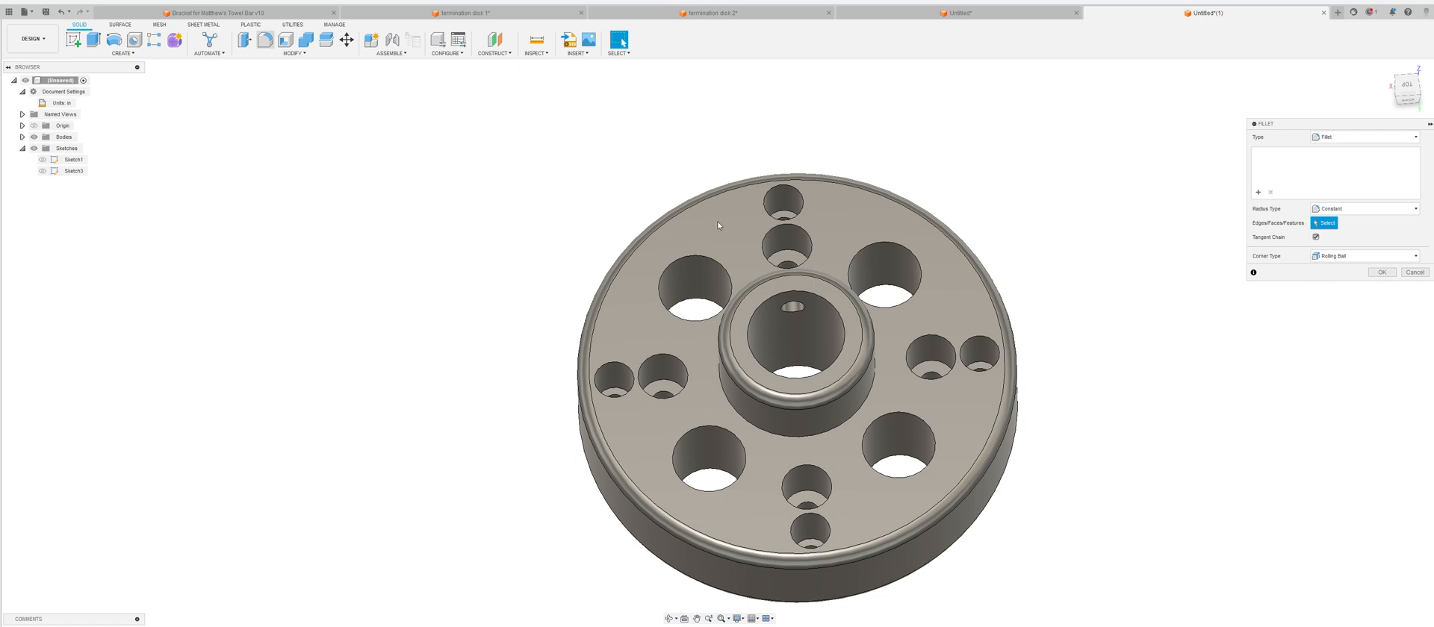
{"action": "left_click", "coordinate": [777, 193]}
{"action": "left_click", "coordinate": [795, 226]}
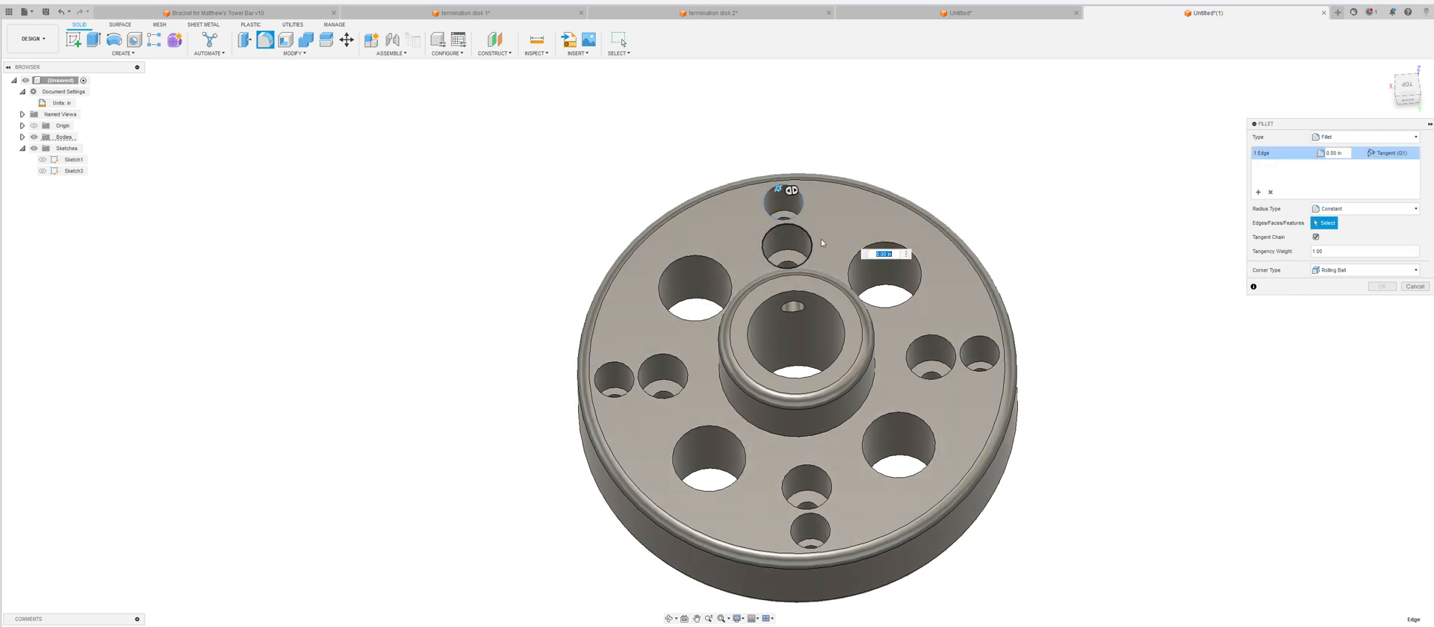
{"action": "left_click", "coordinate": [926, 340]}
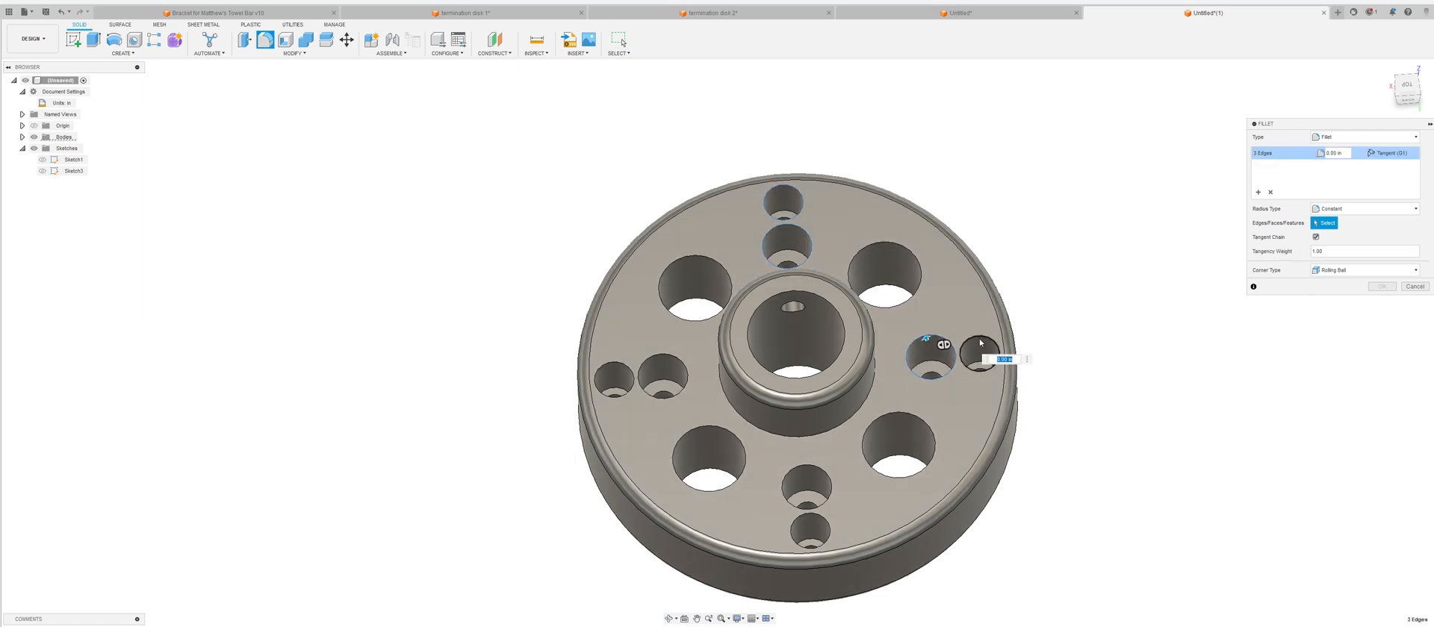
{"action": "left_click", "coordinate": [977, 340]}
{"action": "left_click", "coordinate": [809, 464]}
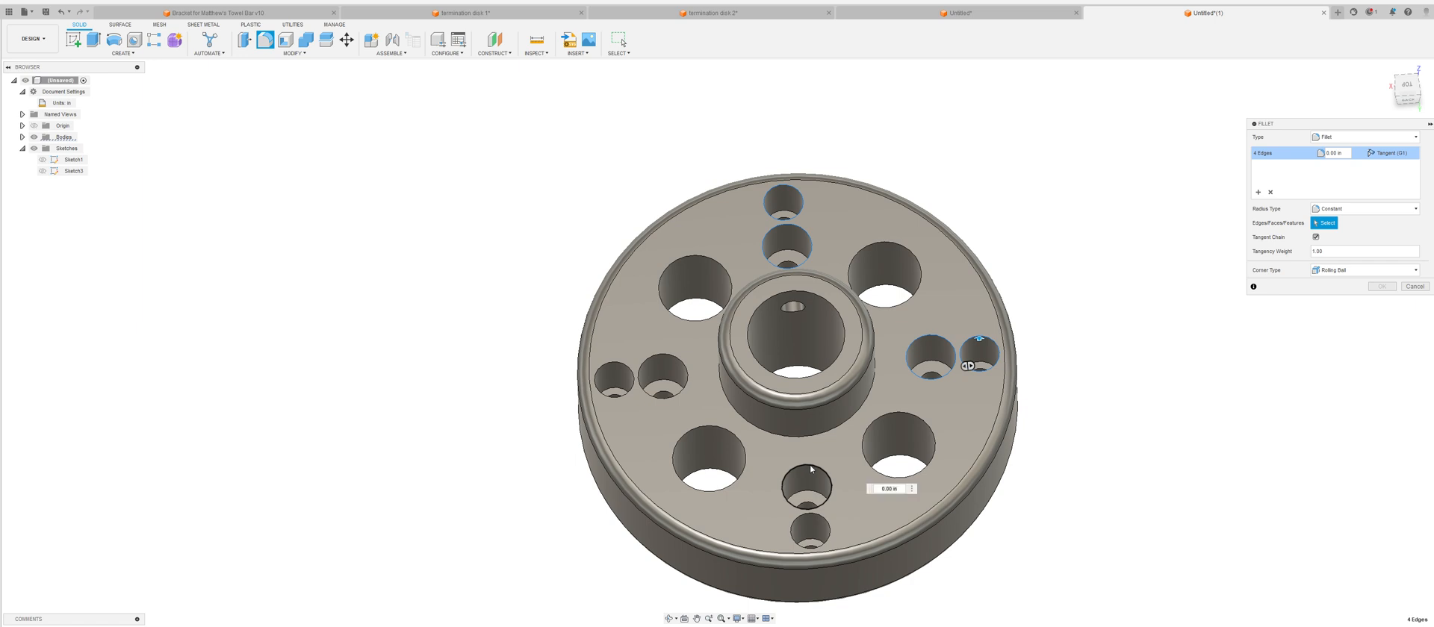
{"action": "left_click", "coordinate": [826, 524]}
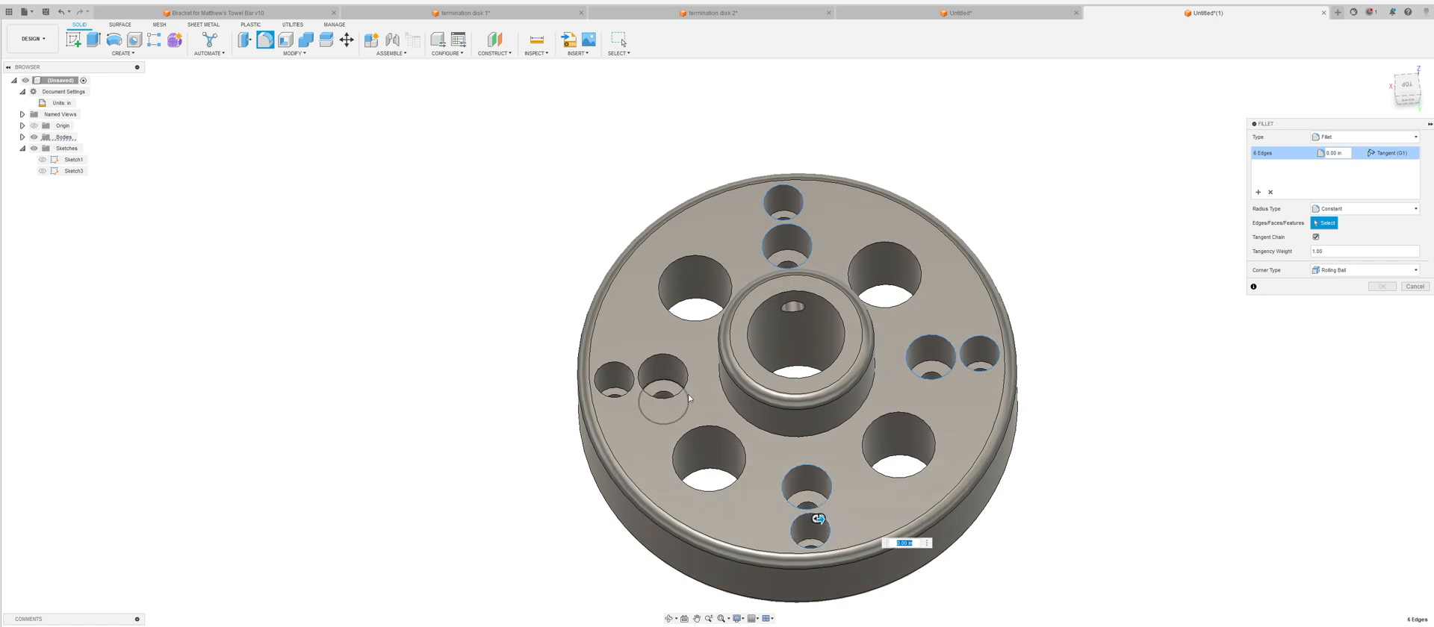
{"action": "left_click", "coordinate": [639, 389]}
{"action": "left_click", "coordinate": [631, 389]}
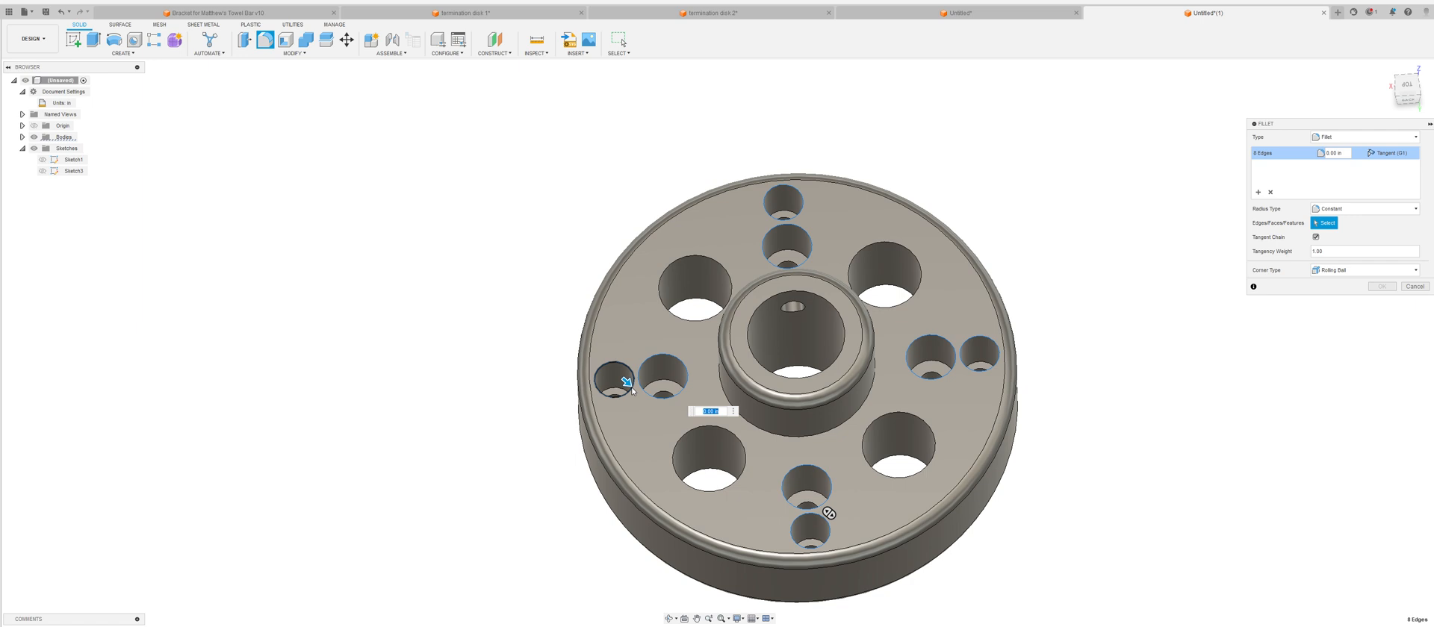
Try radii of 0.01, 0.001, 0.005 and 0.007 in on the counterbore edges, and apply the fillet at 0.009 in.
{"action": "key", "text": "BackSpace"}
{"action": "type", "text": ".01"}
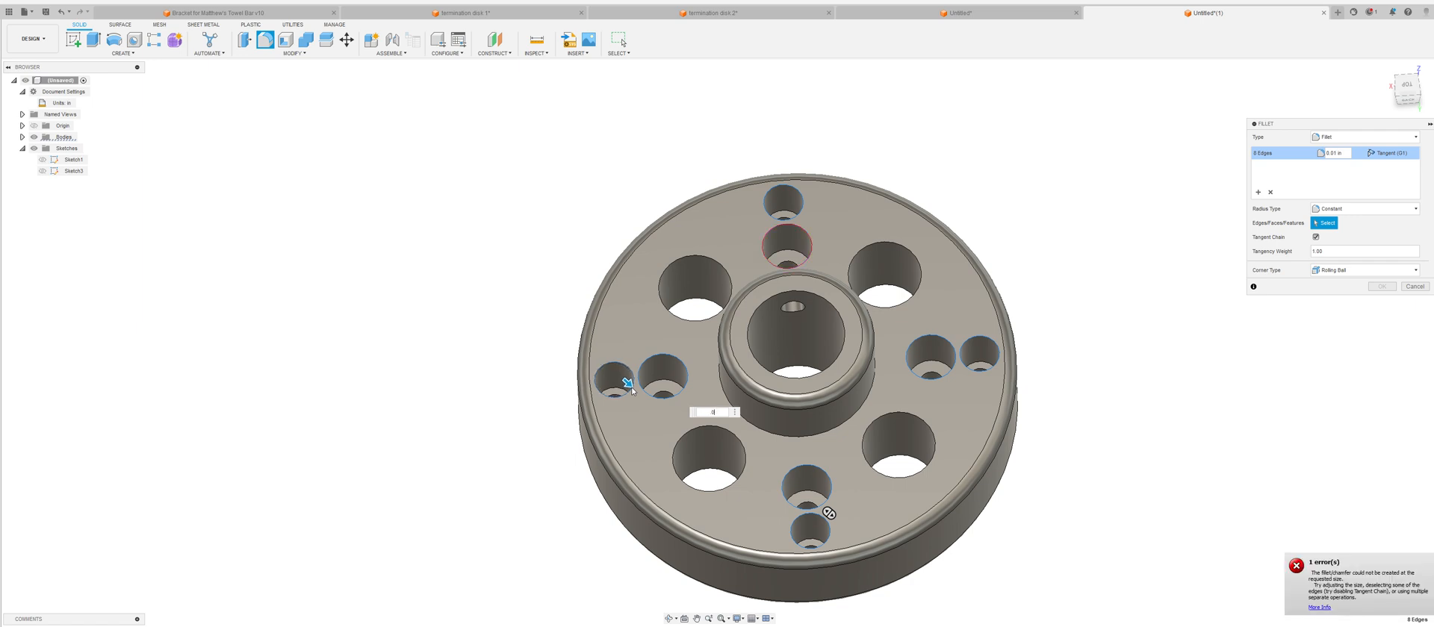
{"action": "key", "text": "BackSpace"}
{"action": "type", "text": "01"}
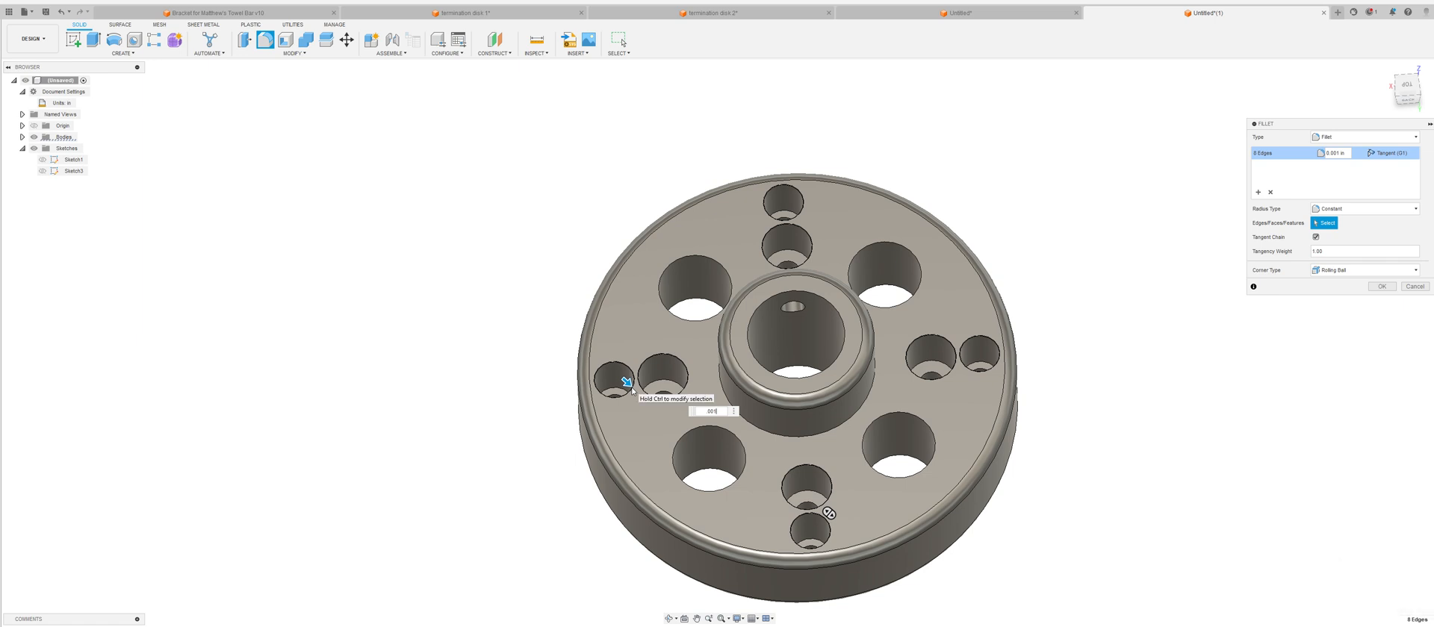
{"action": "key", "text": "BackSpace"}
{"action": "type", "text": "5"}
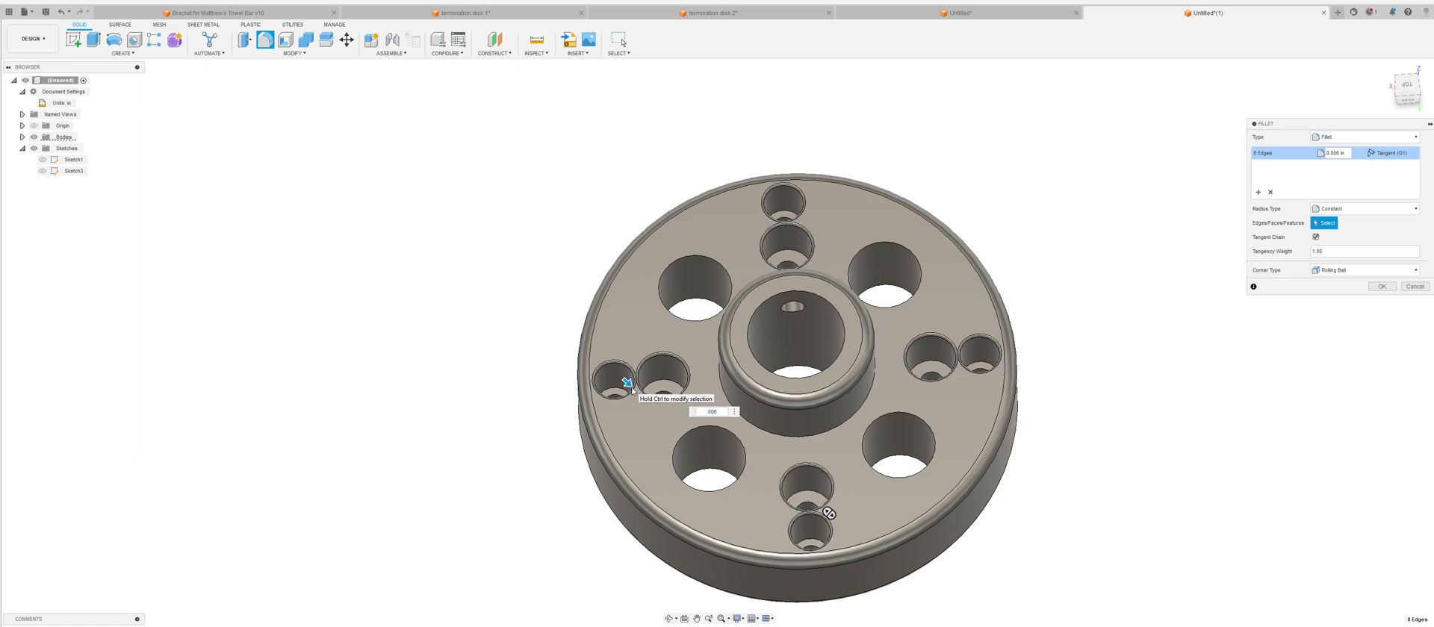
{"action": "key", "text": "BackSpace"}
{"action": "type", "text": "7"}
{"action": "key", "text": "BackSpace"}
{"action": "type", "text": "9"}
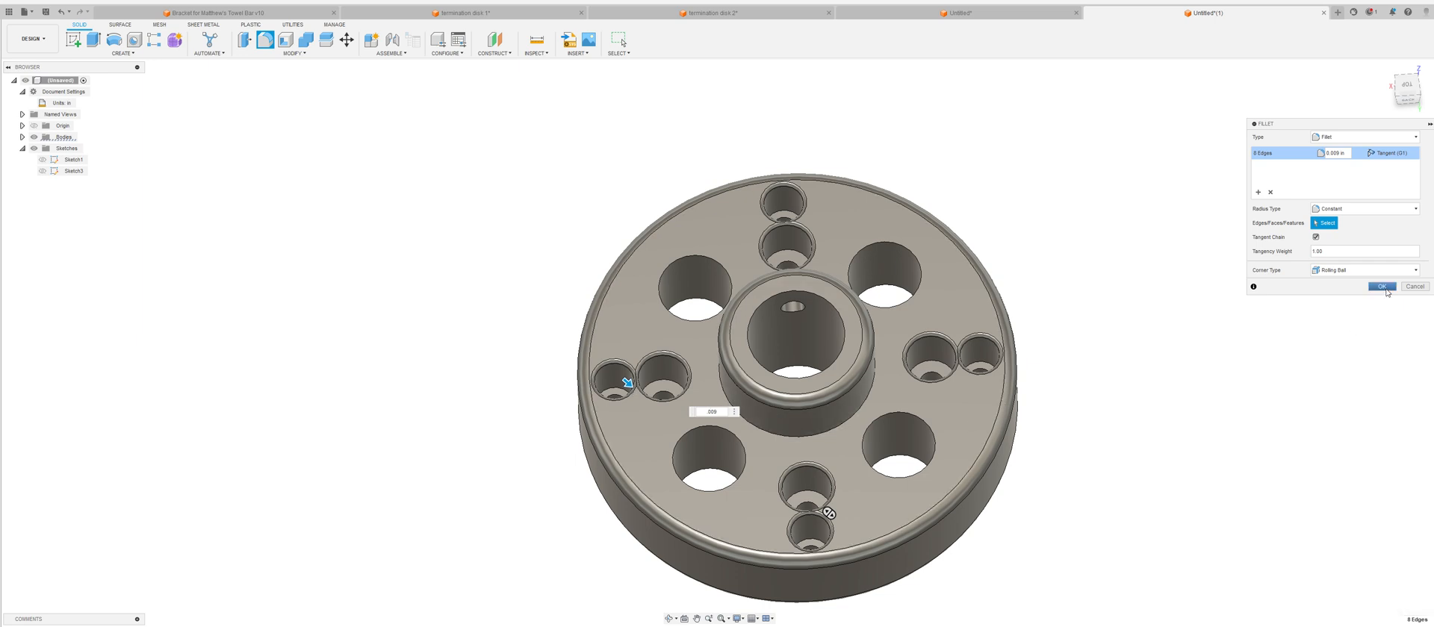
{"action": "left_click", "coordinate": [1383, 287]}
Start a second fillet on the underside edges of the eight small bolt holes.
{"action": "middle_click_drag", "start_coordinate": [1105, 433], "coordinate": [1085, 297], "text": "shift"}
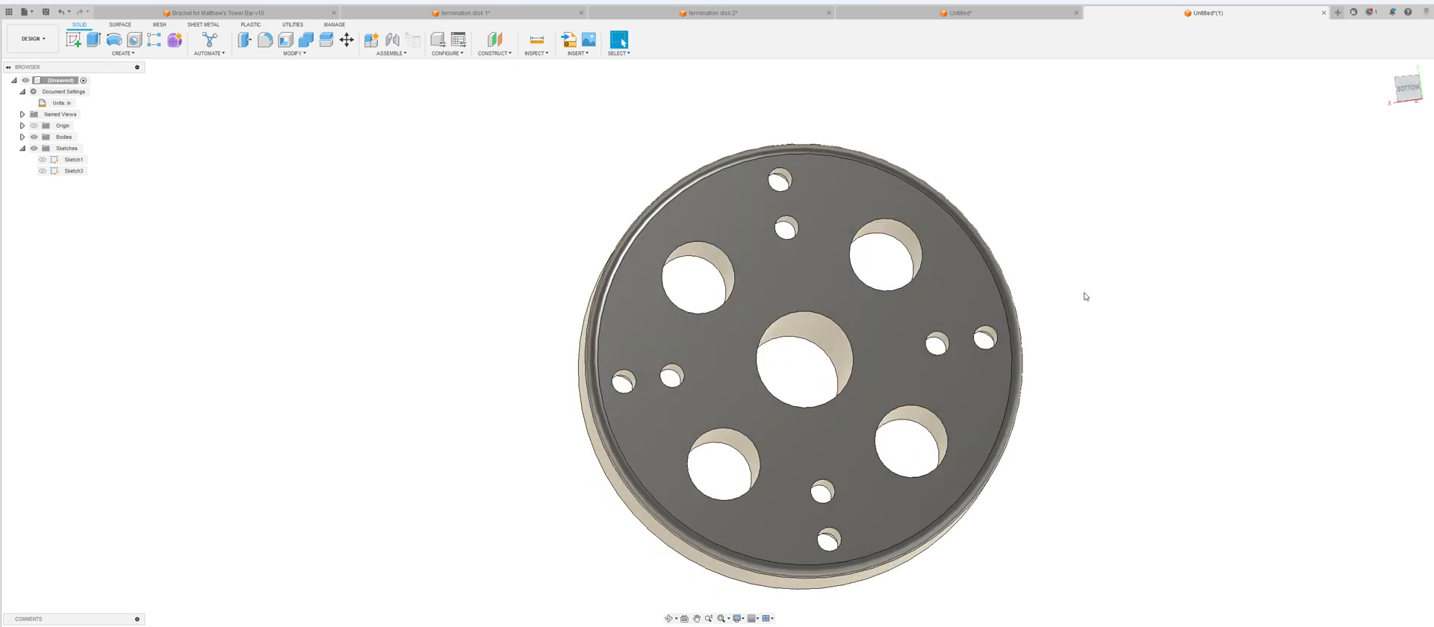
{"action": "left_click", "coordinate": [265, 40]}
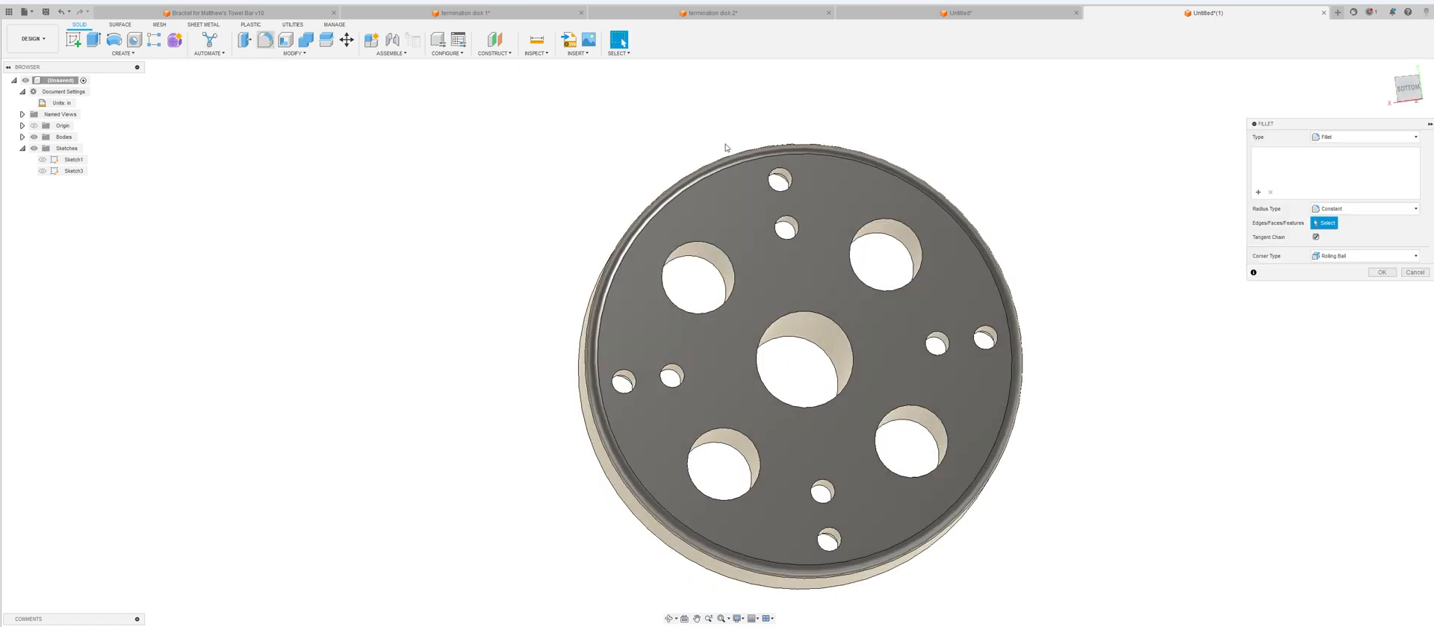
{"action": "left_click", "coordinate": [789, 179]}
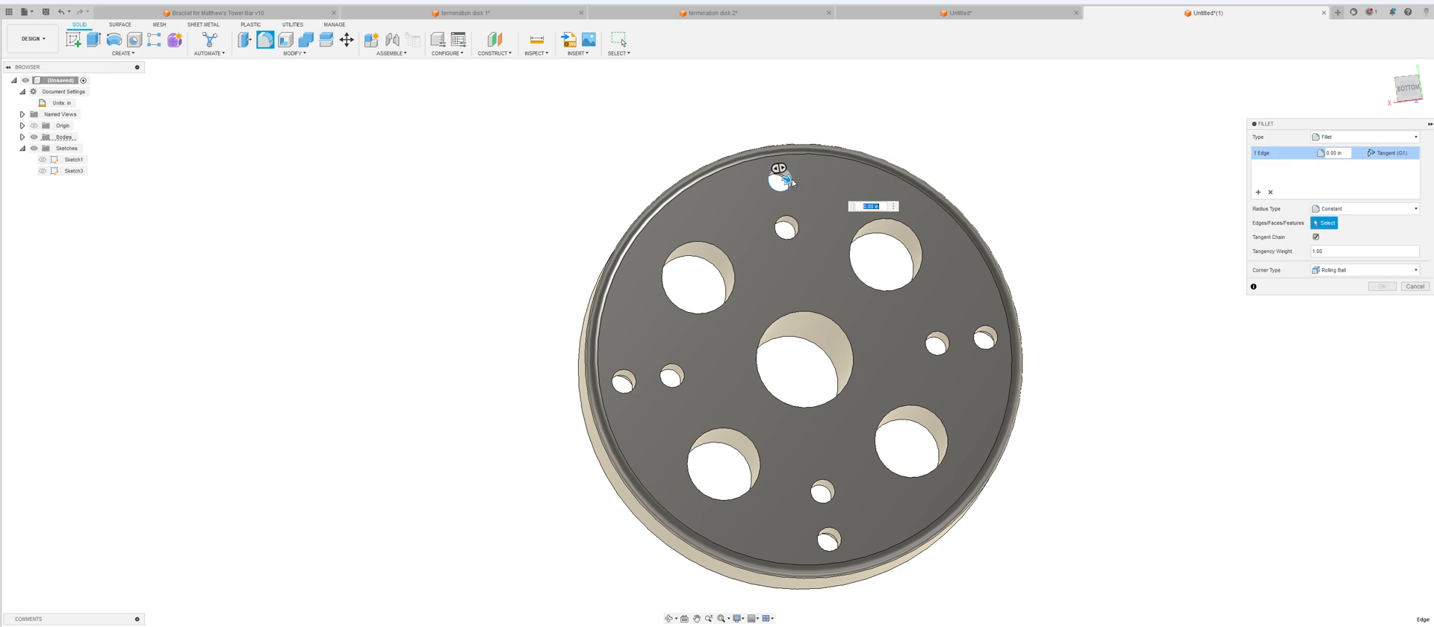
{"action": "left_click", "coordinate": [796, 225]}
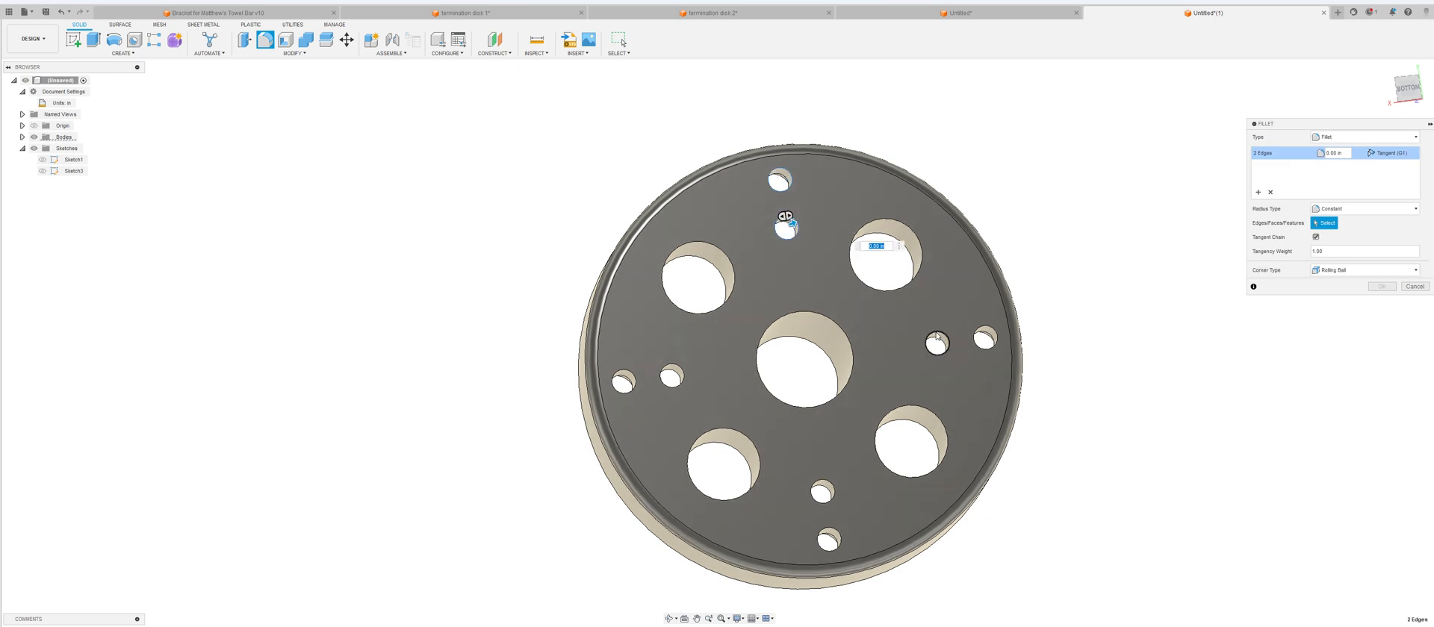
{"action": "left_click", "coordinate": [937, 337]}
{"action": "left_click", "coordinate": [993, 335]}
{"action": "left_click", "coordinate": [821, 484]}
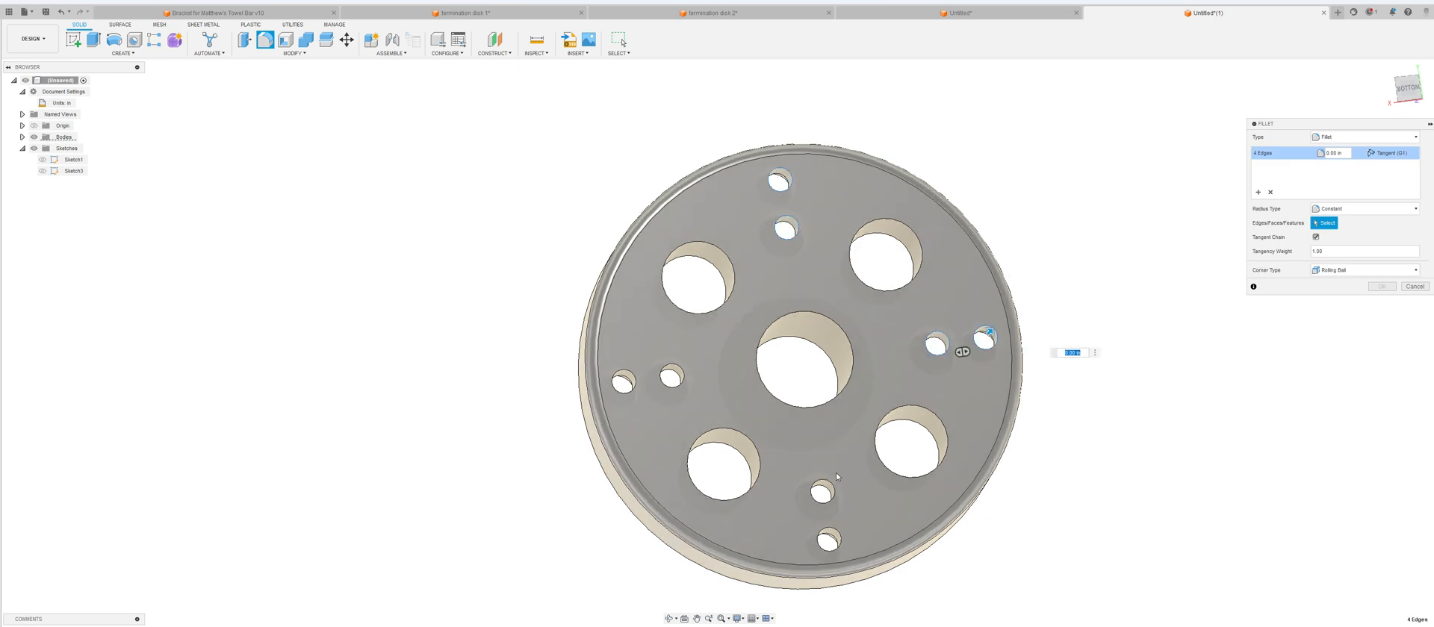
{"action": "left_click", "coordinate": [834, 530]}
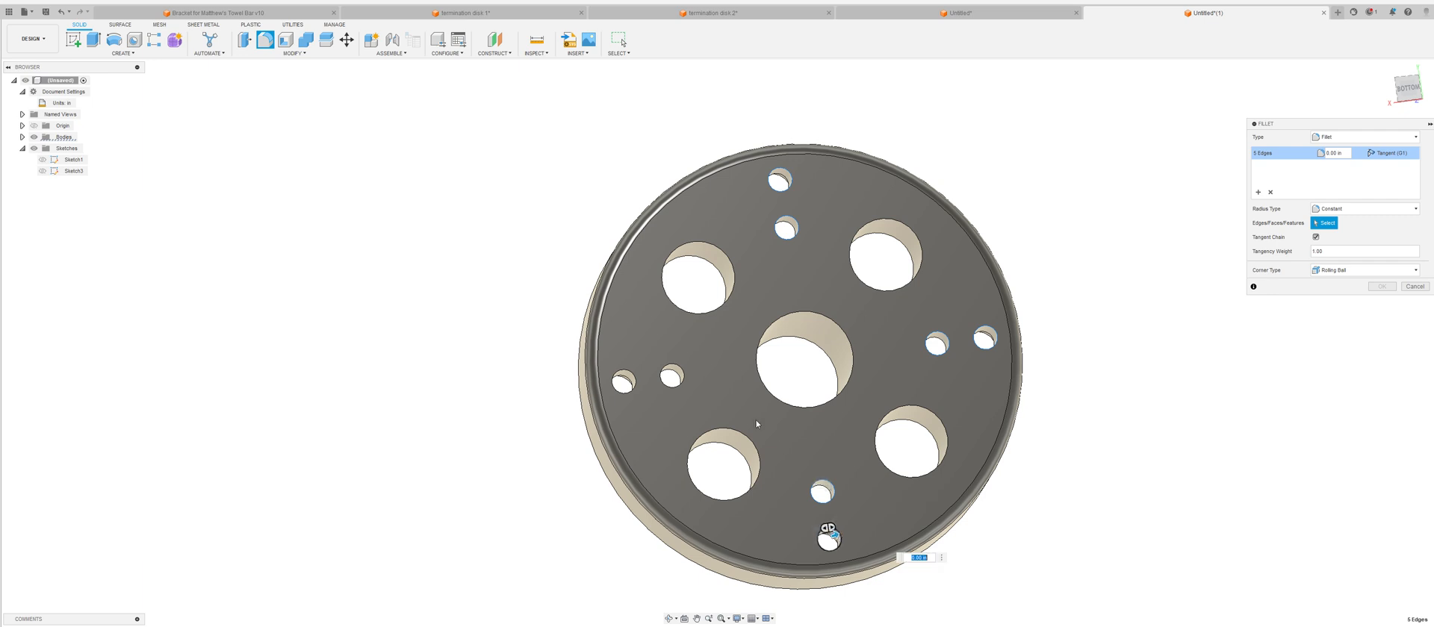
{"action": "left_click", "coordinate": [682, 381]}
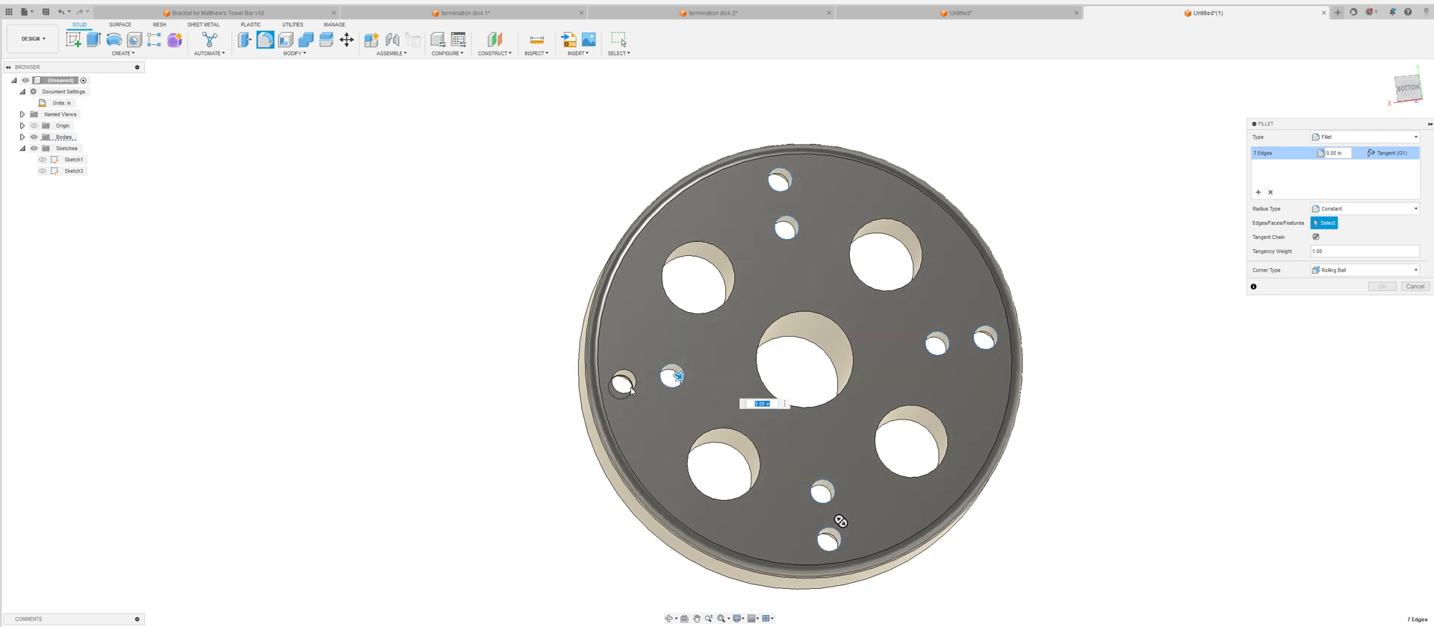
{"action": "left_click", "coordinate": [630, 385]}
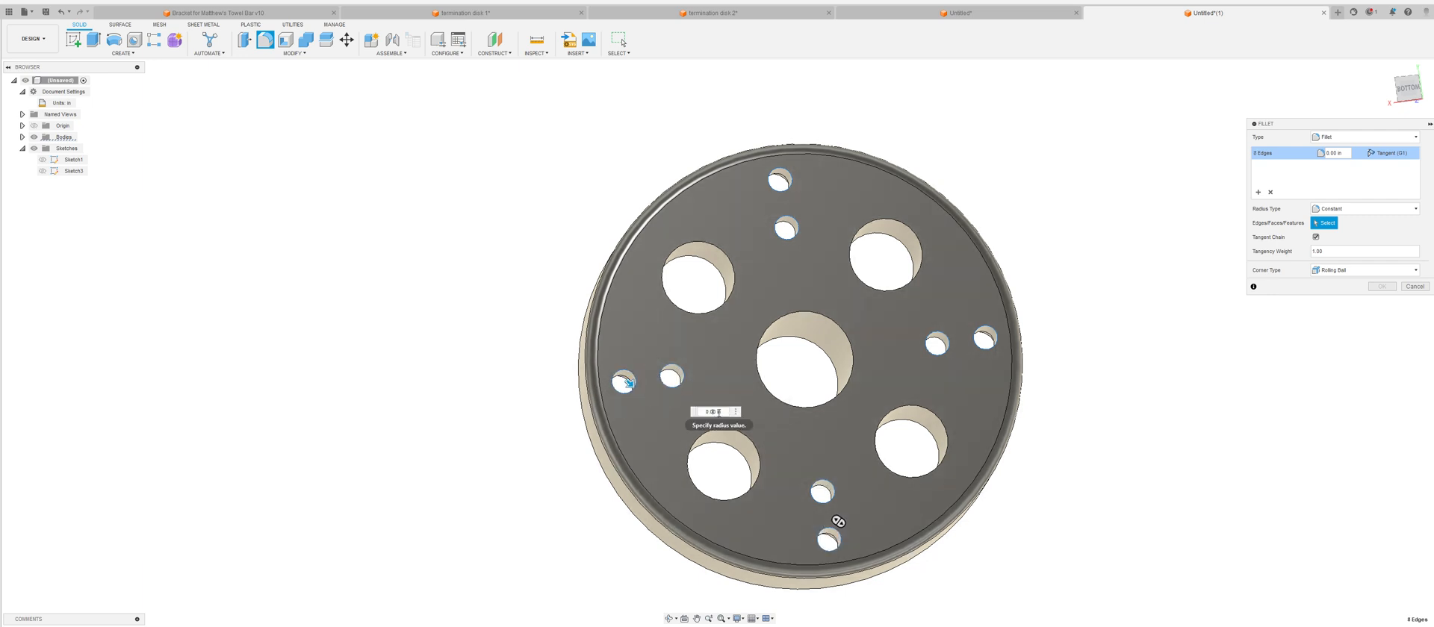
Try radii of 0.009 and 0.015 in on the underside bolt hole edges, and apply the fillet at 0.005 in.
{"action": "type", "text": "9"}
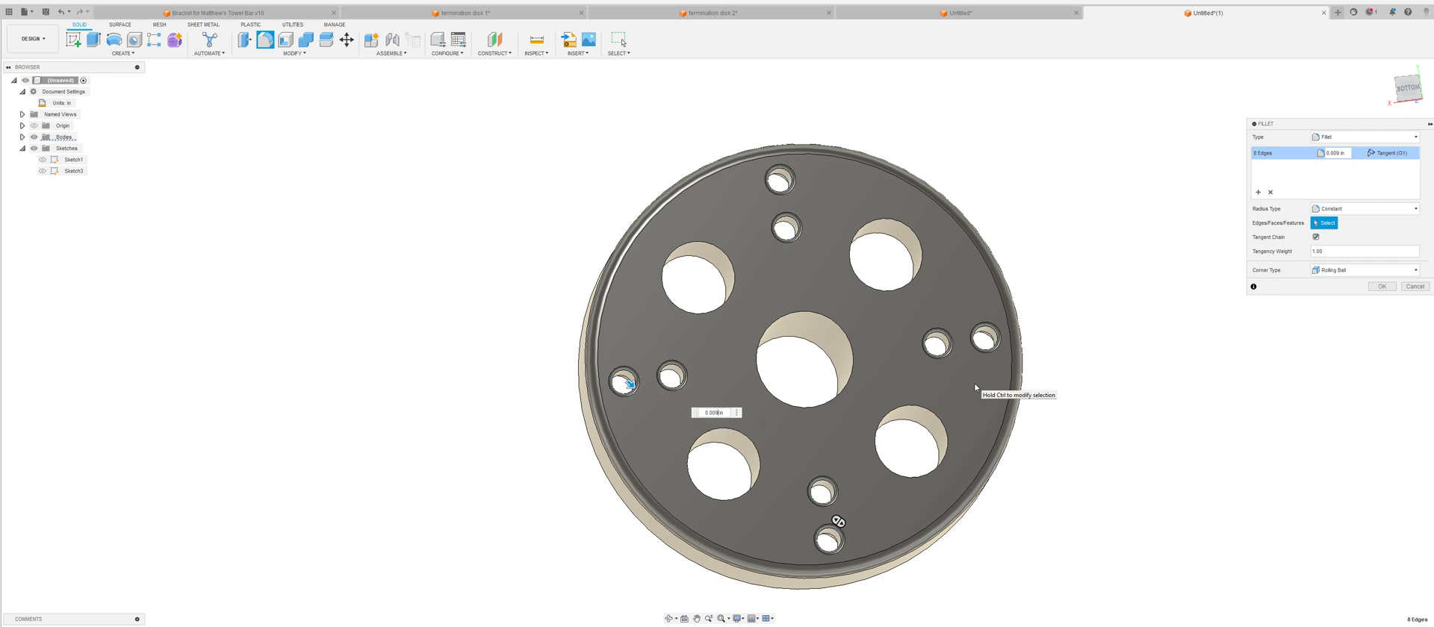
{"action": "key", "text": "BackSpace"}
{"action": "key", "text": "BackSpace"}
{"action": "type", "text": "15"}
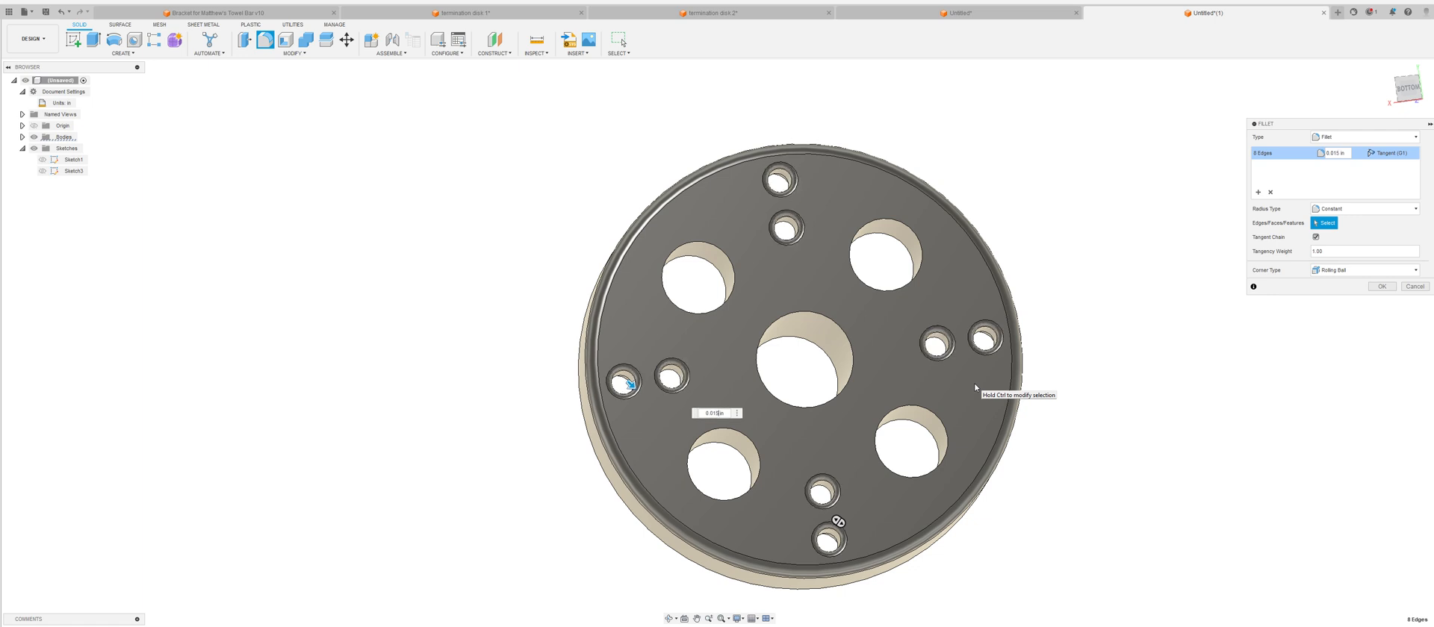
{"action": "key", "text": "BackSpace"}
{"action": "key", "text": "BackSpace"}
{"action": "type", "text": "0"}
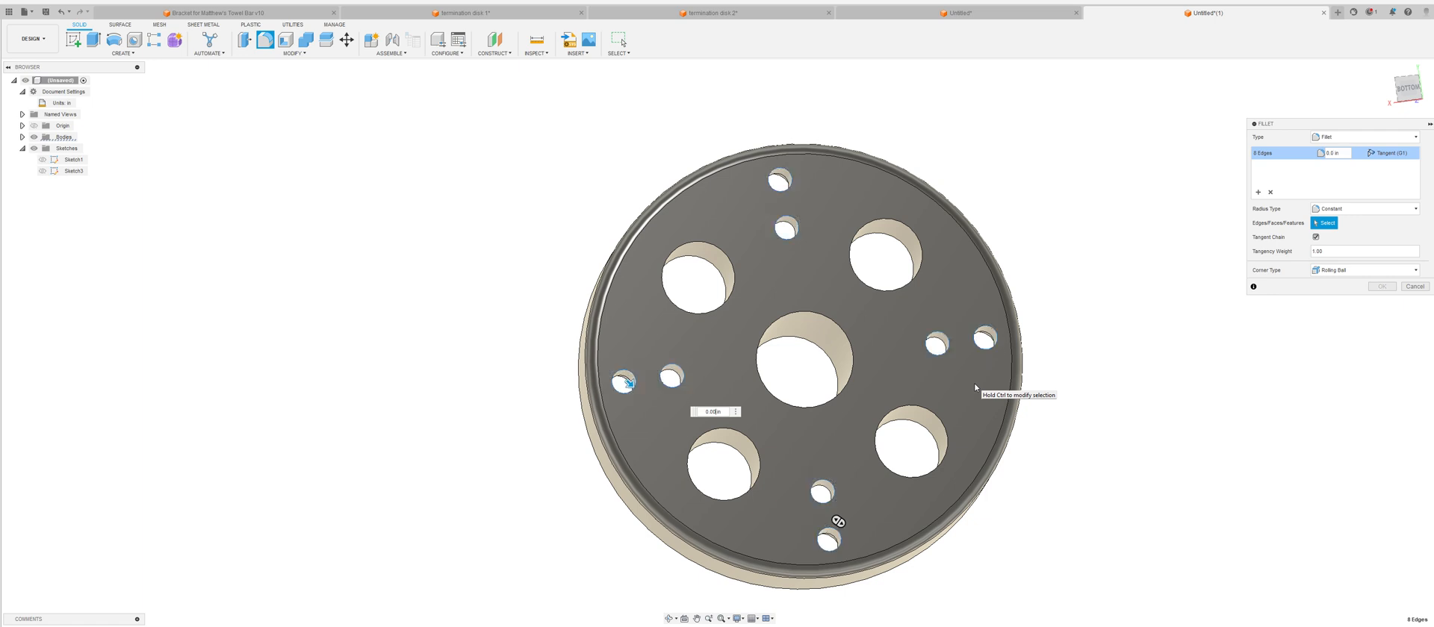
{"action": "type", "text": "5"}
{"action": "key", "text": "Return"}
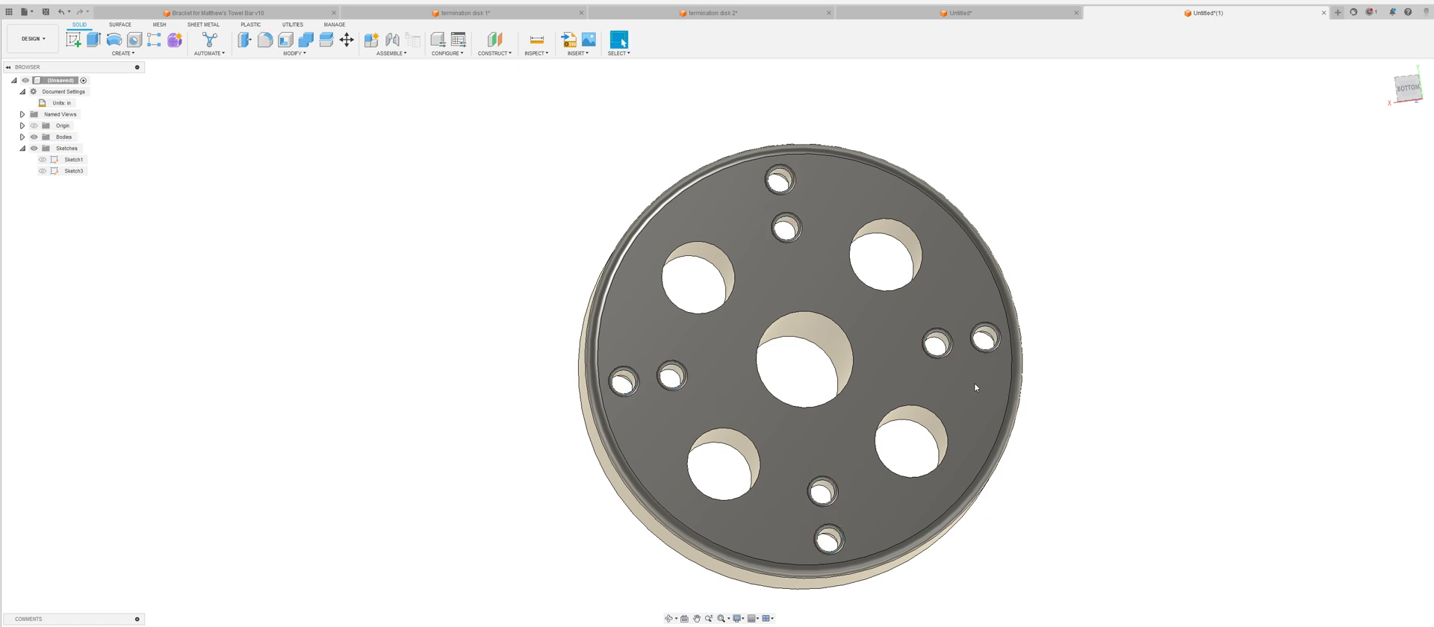